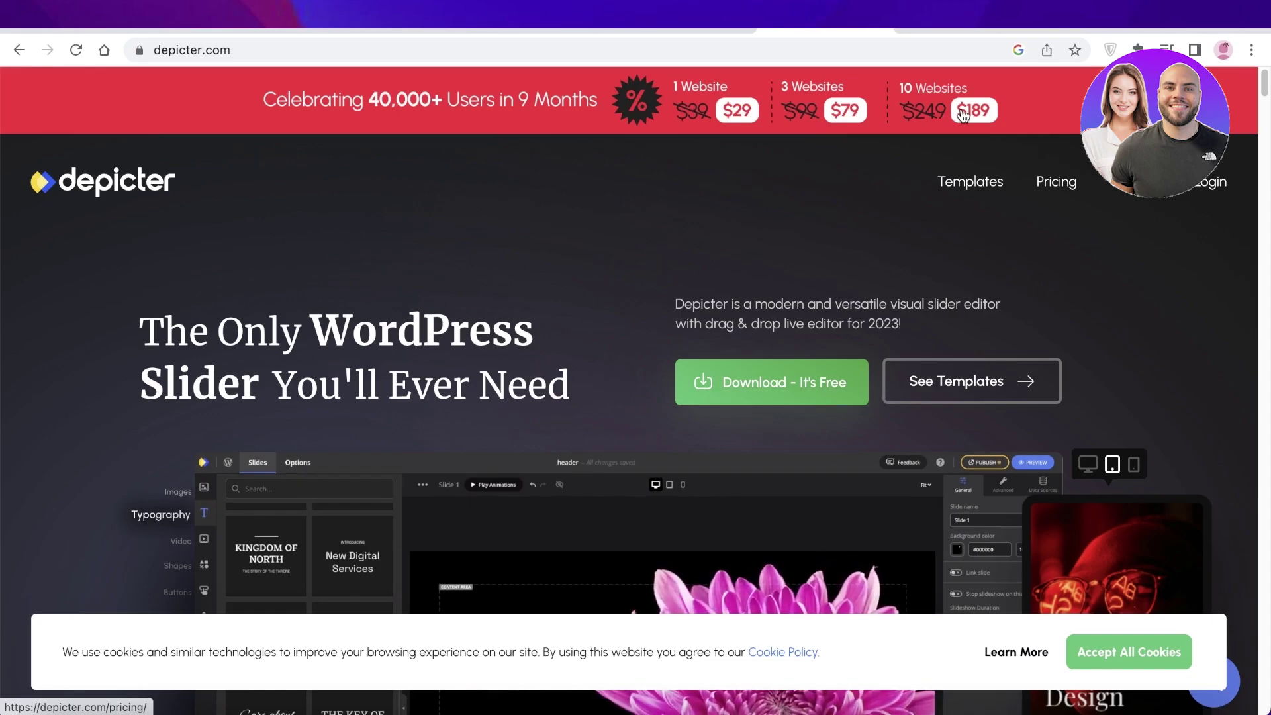
Scroll through the depicter.com homepage's animations, compatibility, SEO and assets library sections.
scroll(823, 142, down, 10)
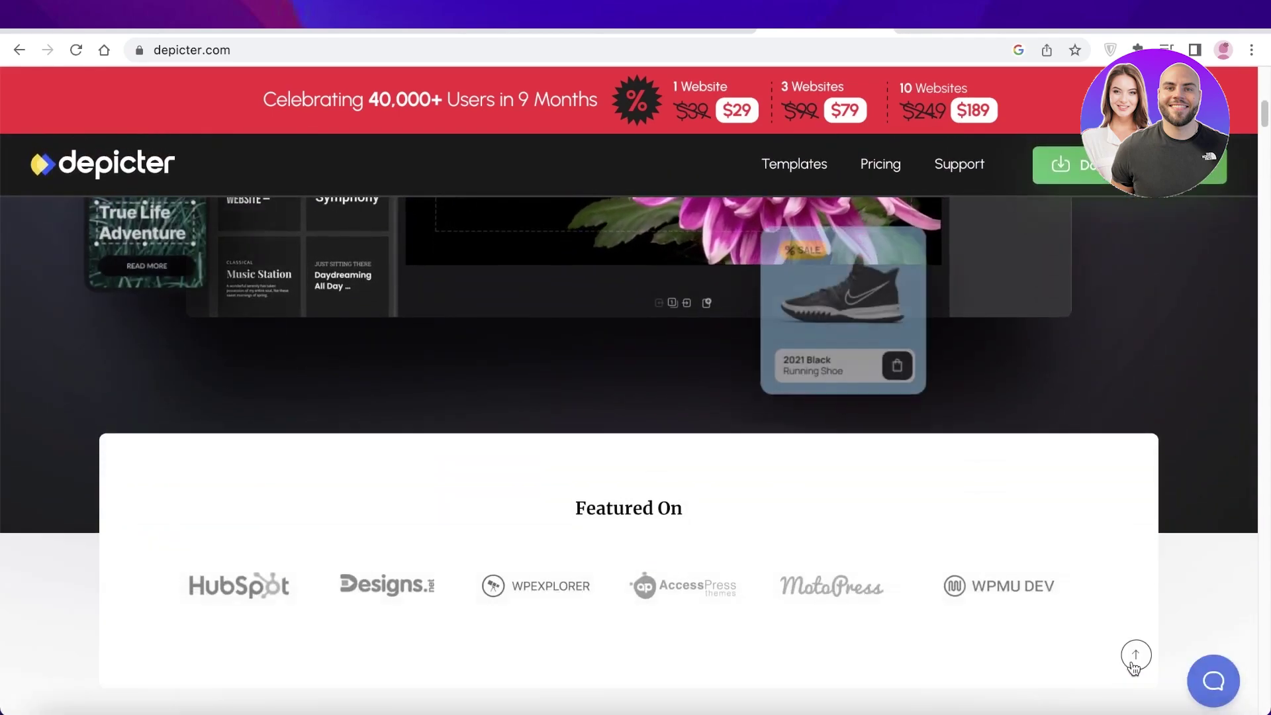
click(1134, 657)
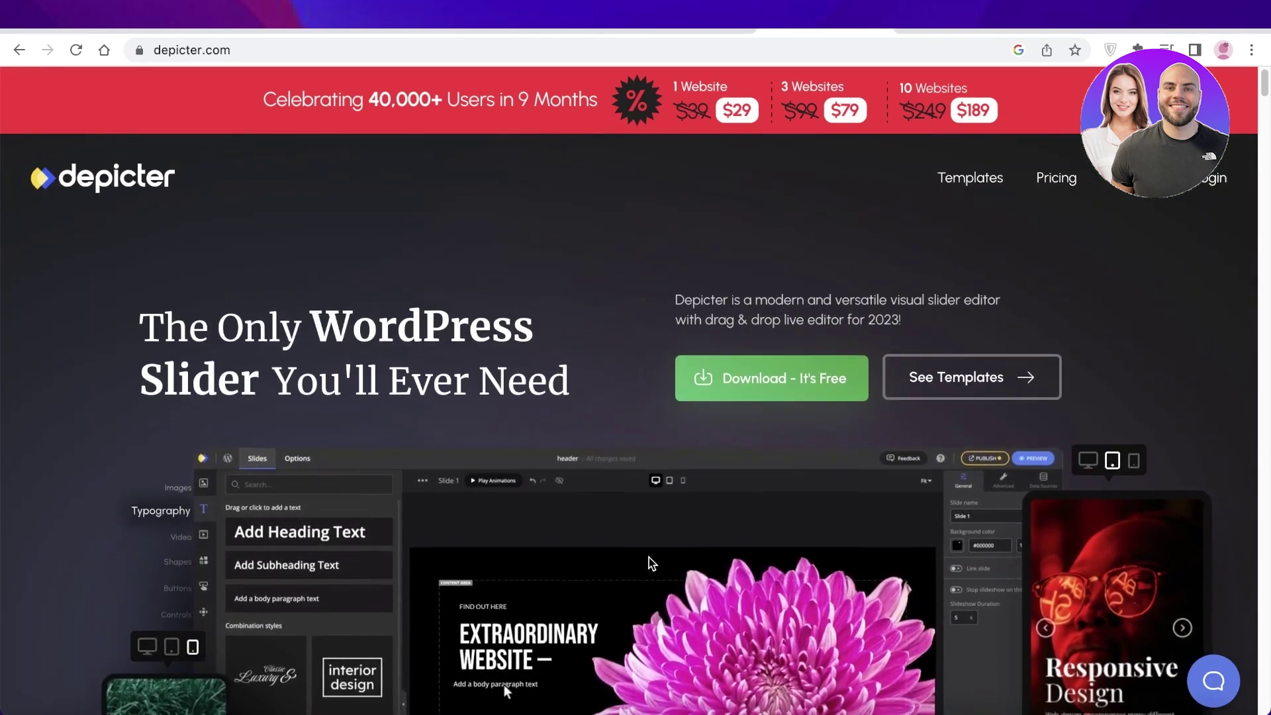
scroll(670, 304, down, 15)
scroll(670, 304, down, 15)
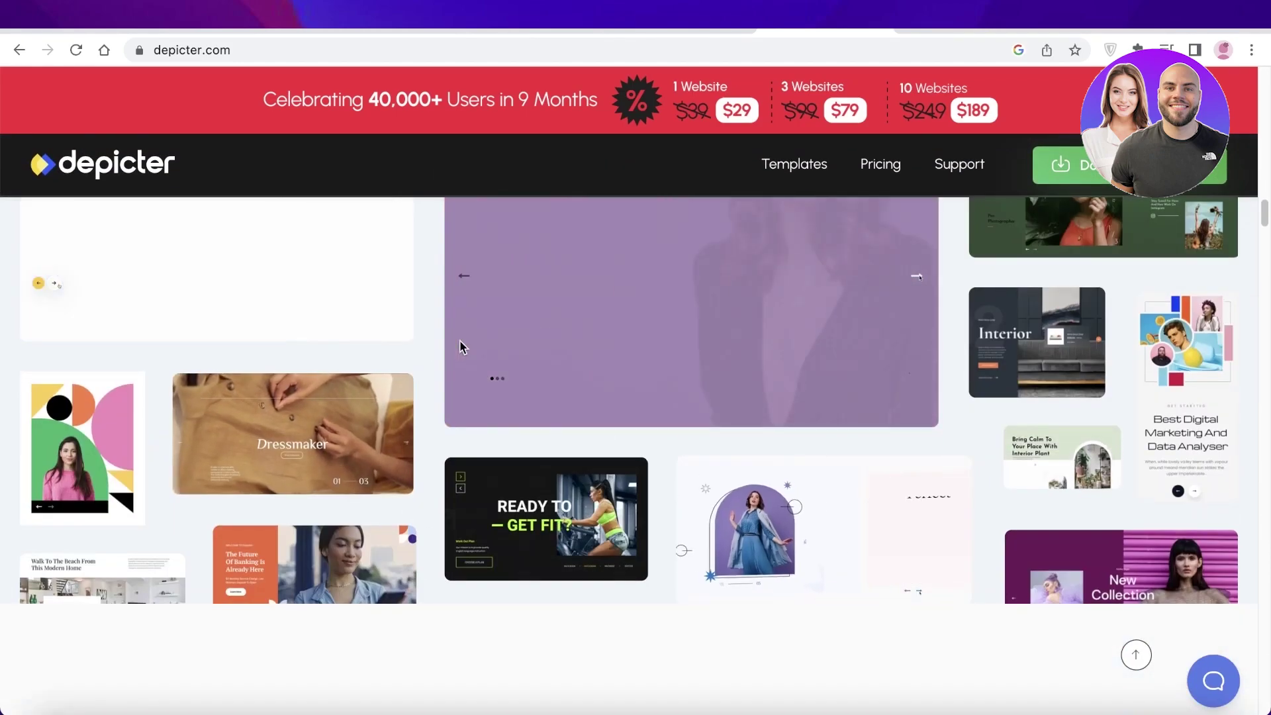
scroll(532, 508, down, 3)
scroll(532, 508, down, 20)
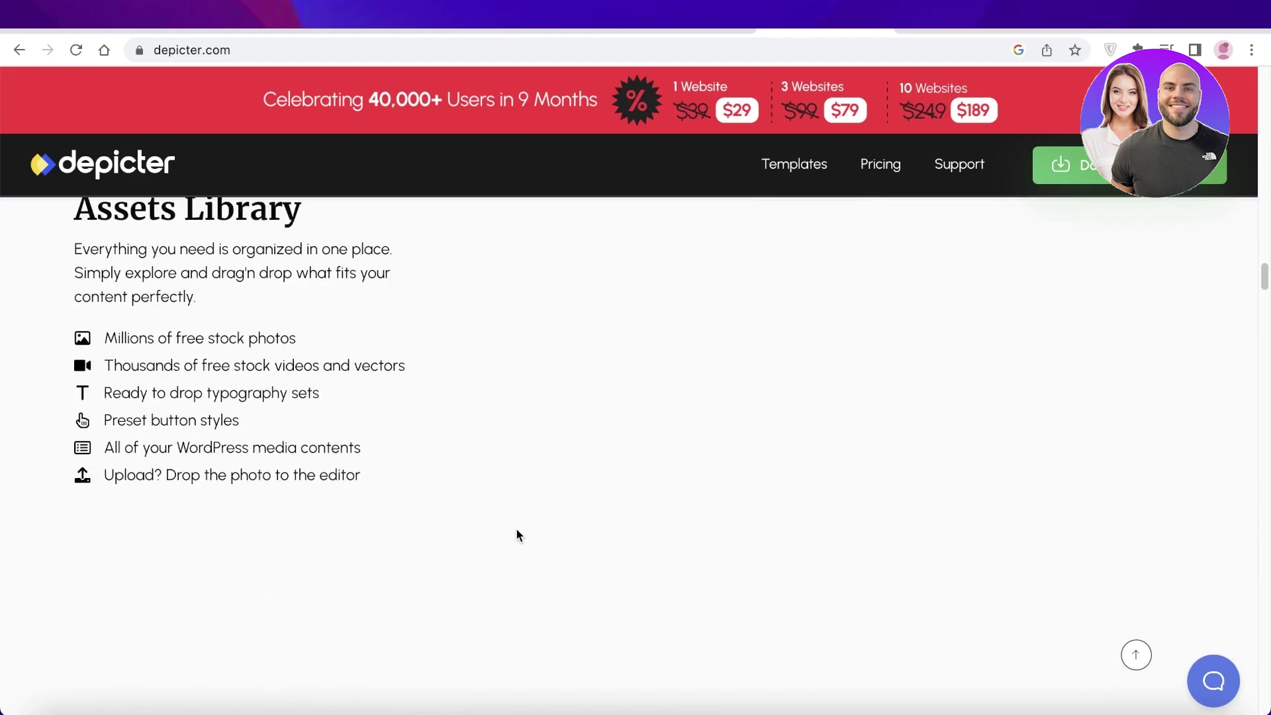
scroll(789, 309, down, 20)
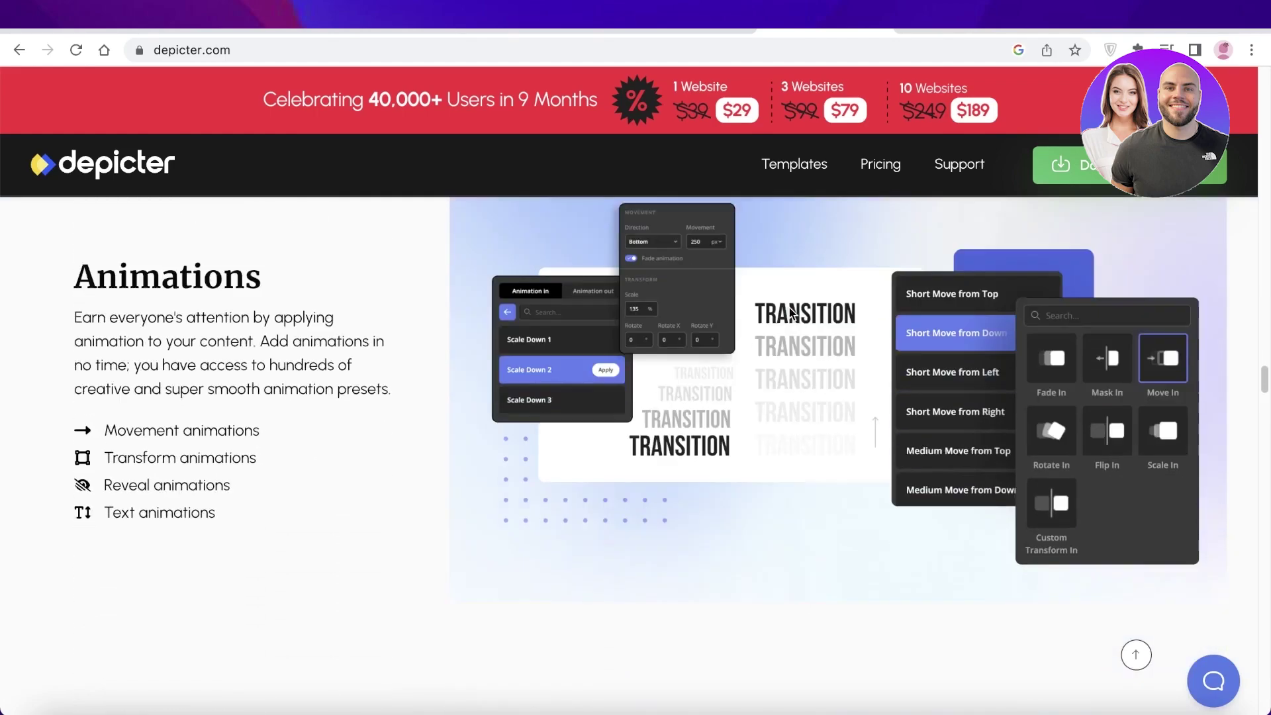
scroll(583, 409, down, 15)
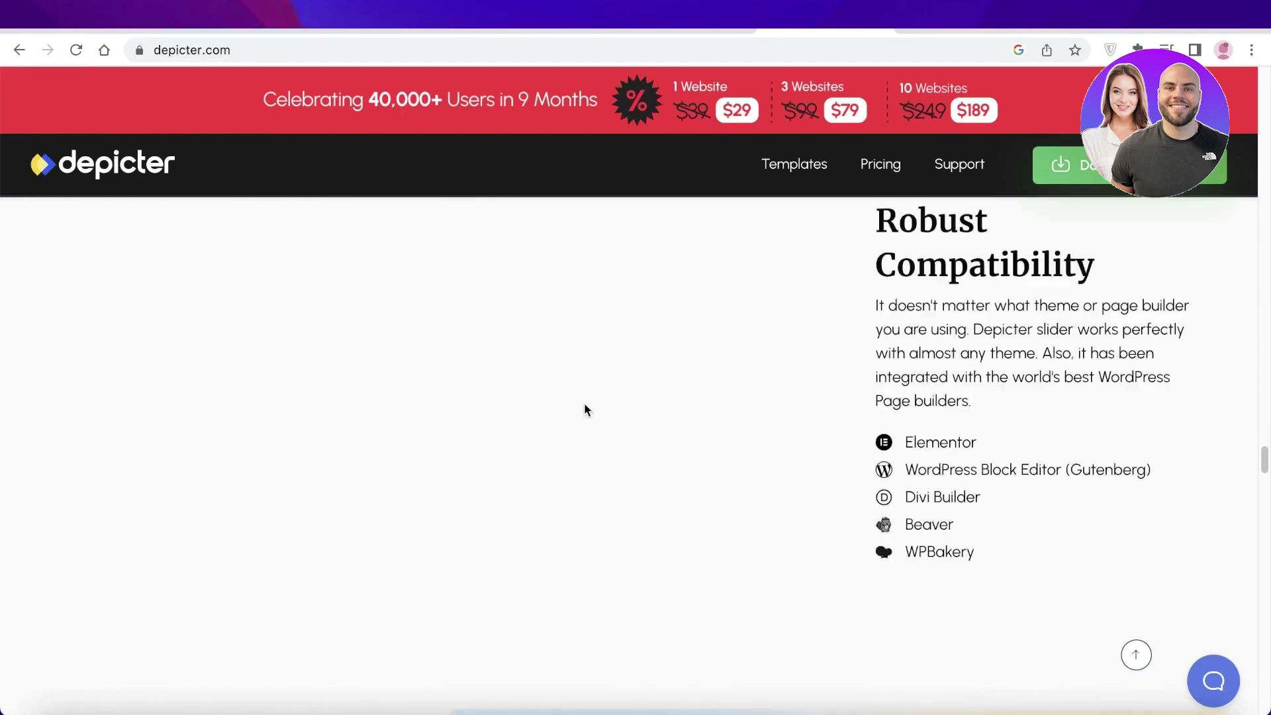
scroll(584, 406, down, 8)
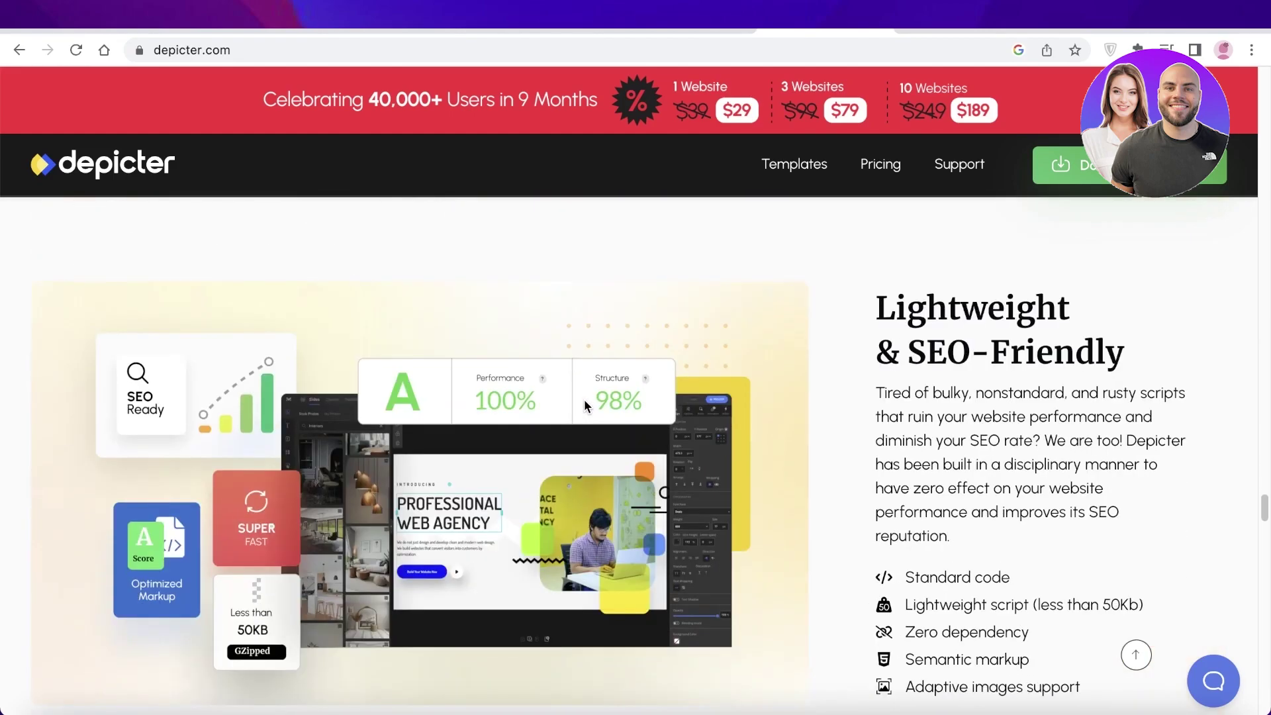
scroll(579, 410, down, 7)
scroll(459, 430, down, 10)
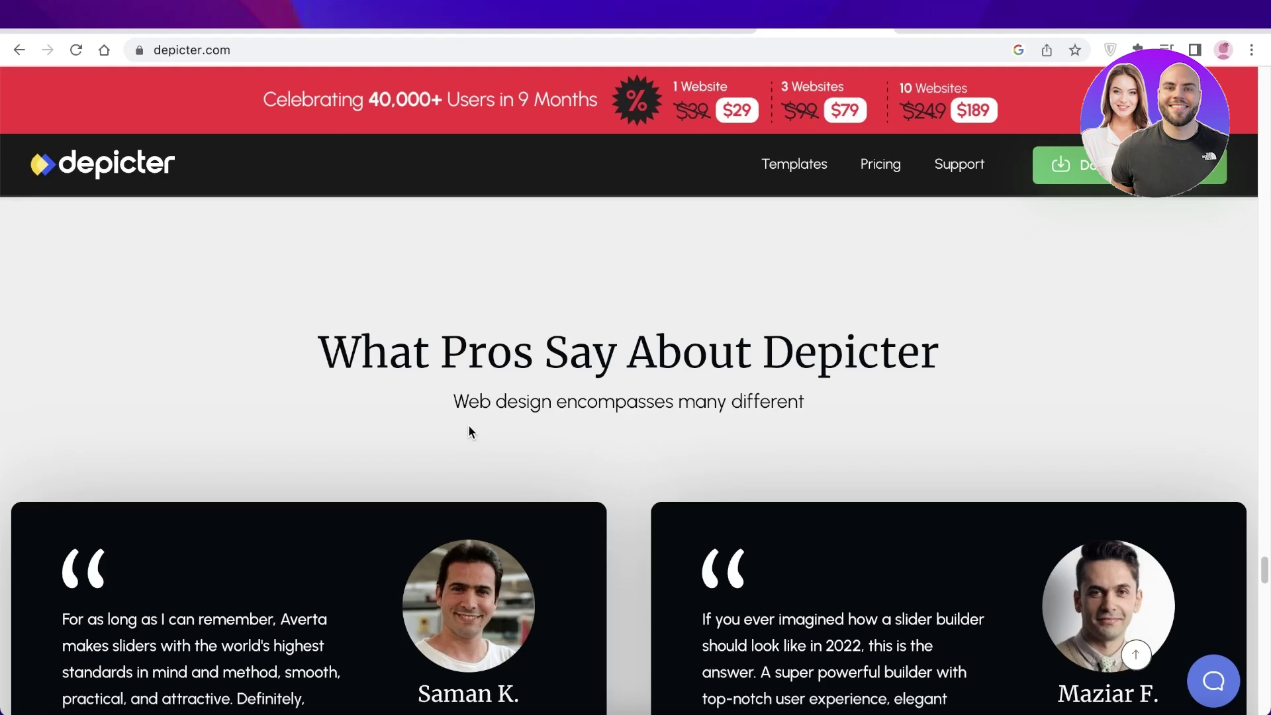
scroll(467, 426, up, 8)
scroll(477, 423, down, 12)
scroll(675, 332, down, 5)
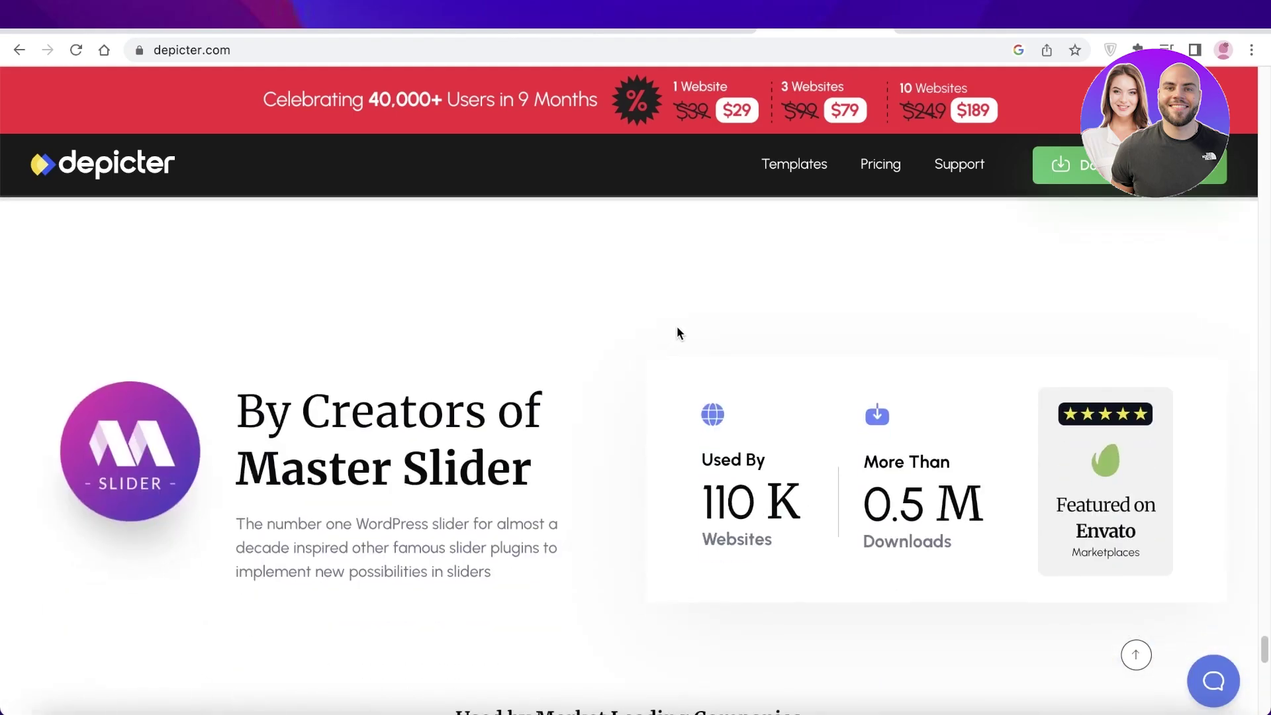
scroll(682, 328, up, 15)
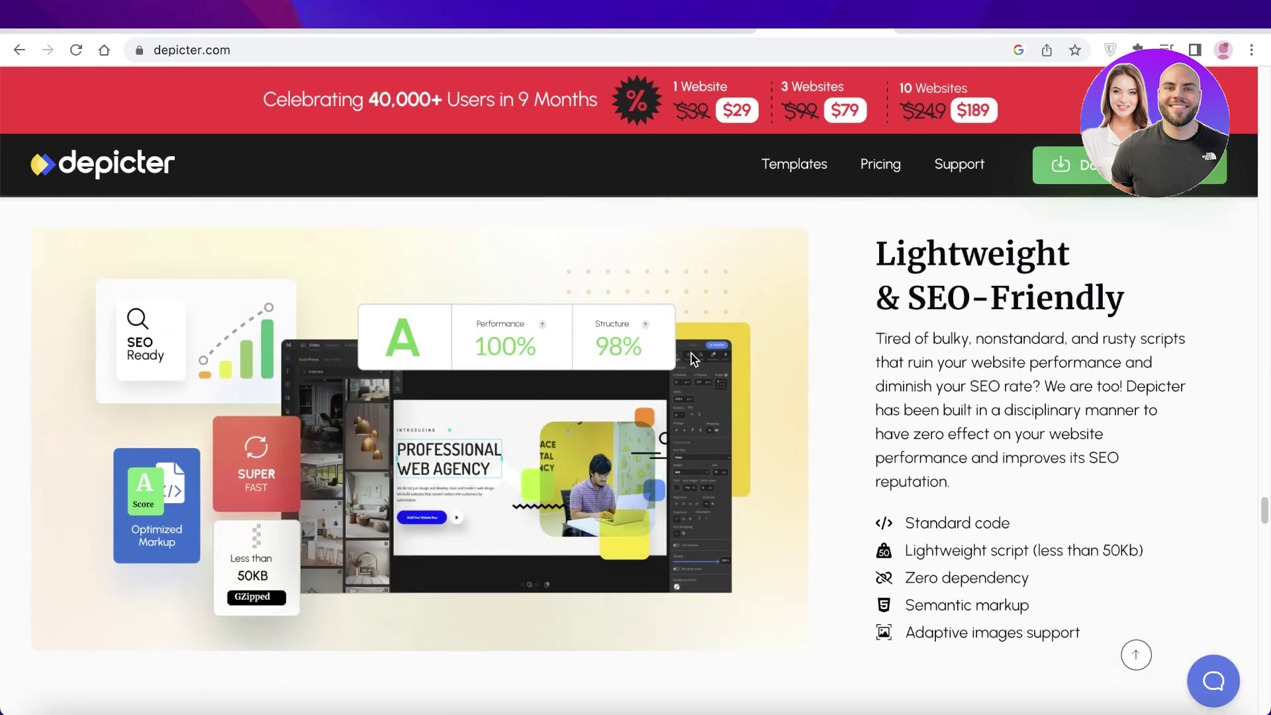
scroll(686, 337, up, 12)
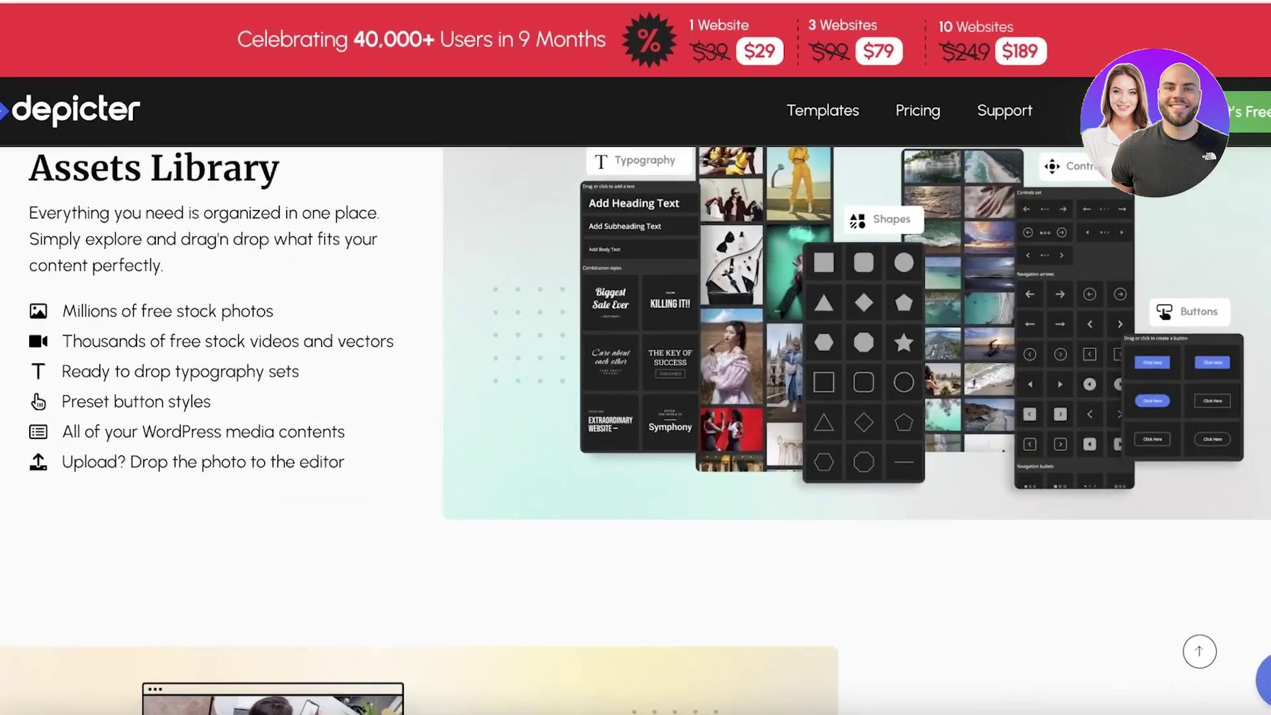
Switch to the WordPress Dashboard and view the live Durden Clothing front end.
click(689, 5)
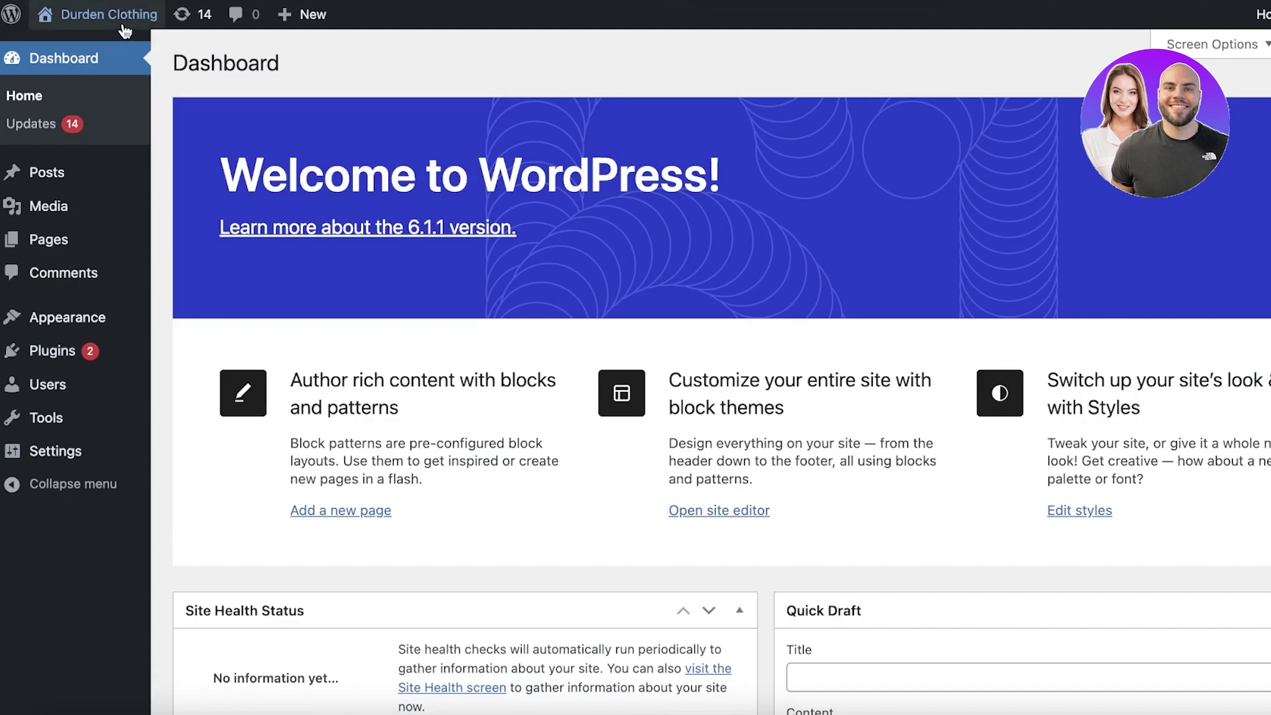
mouse_move(93, 15)
click(120, 55)
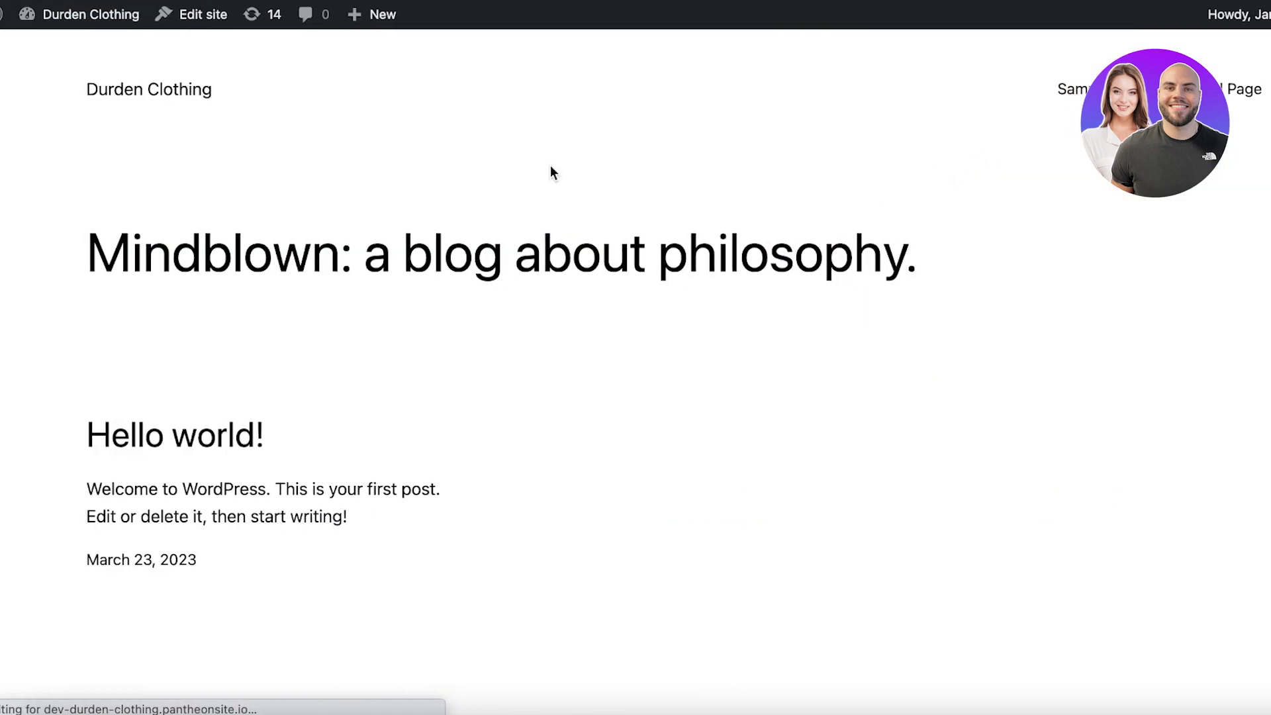
scroll(675, 85, down, 5)
scroll(675, 85, up, 5)
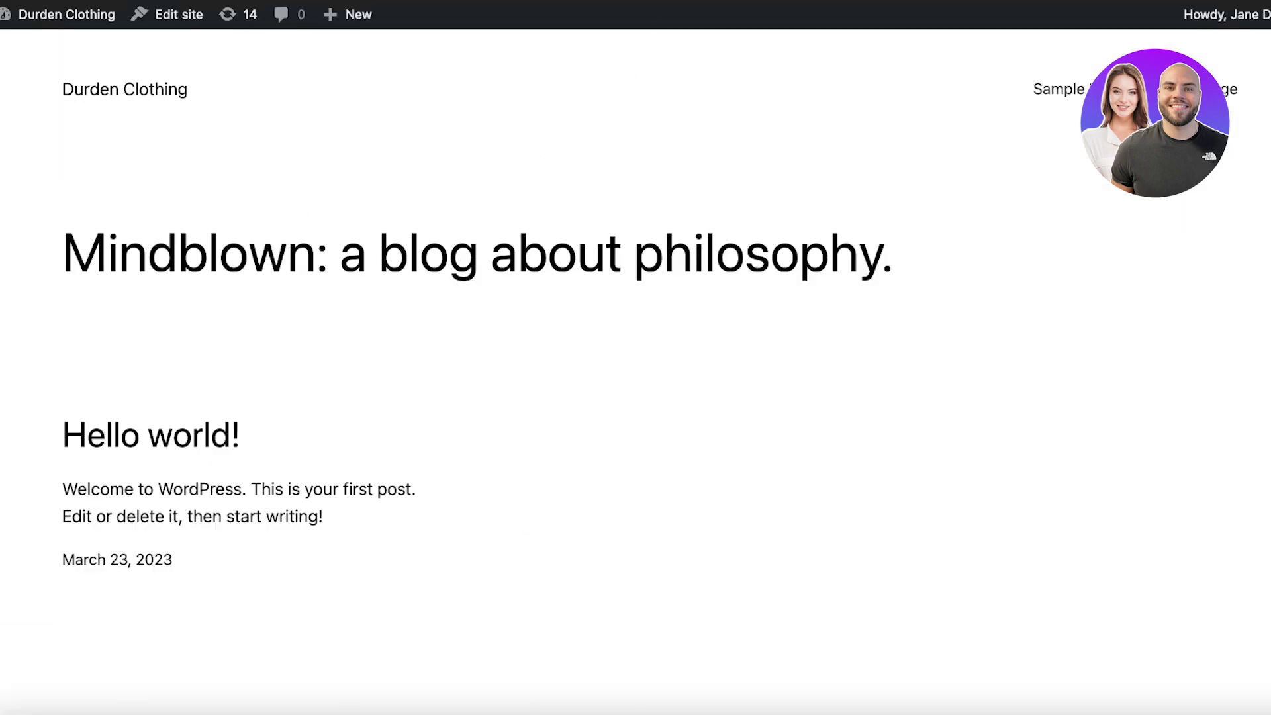
Check the About WordPress page, then list all pages: Privacy Policy, Sample Page, Tutorial Page.
mouse_move(4, 14)
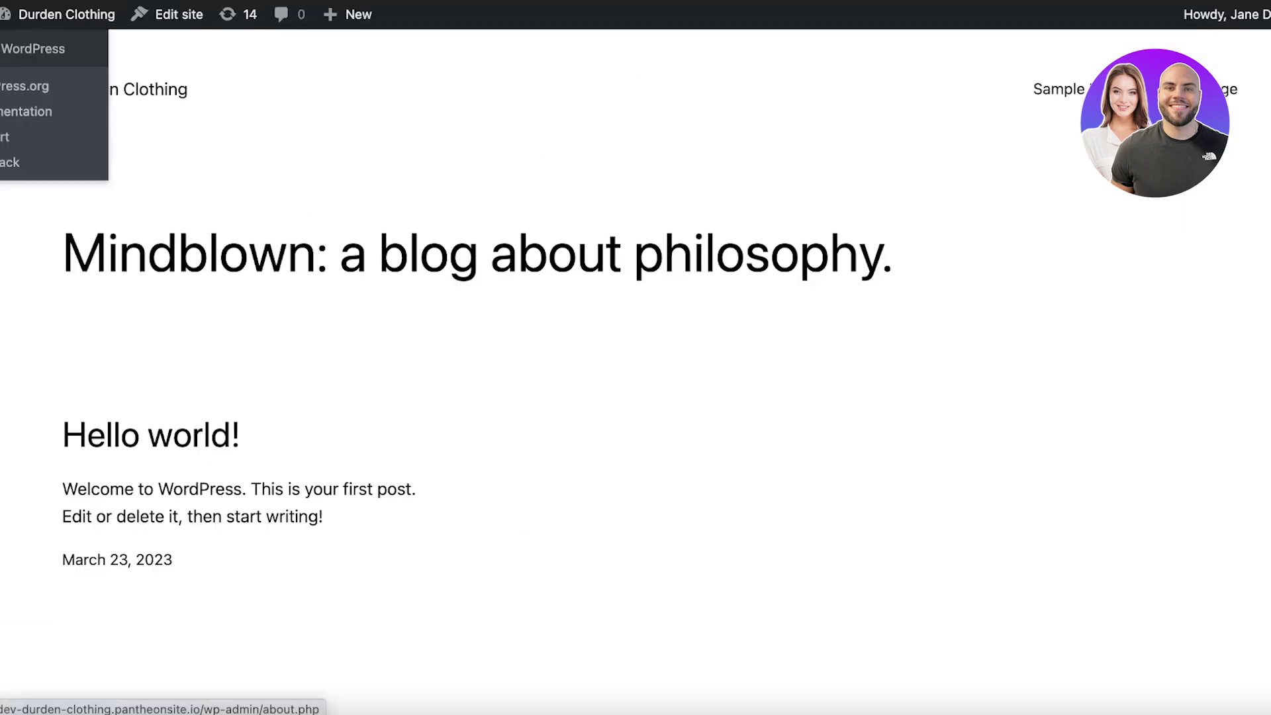
click(27, 46)
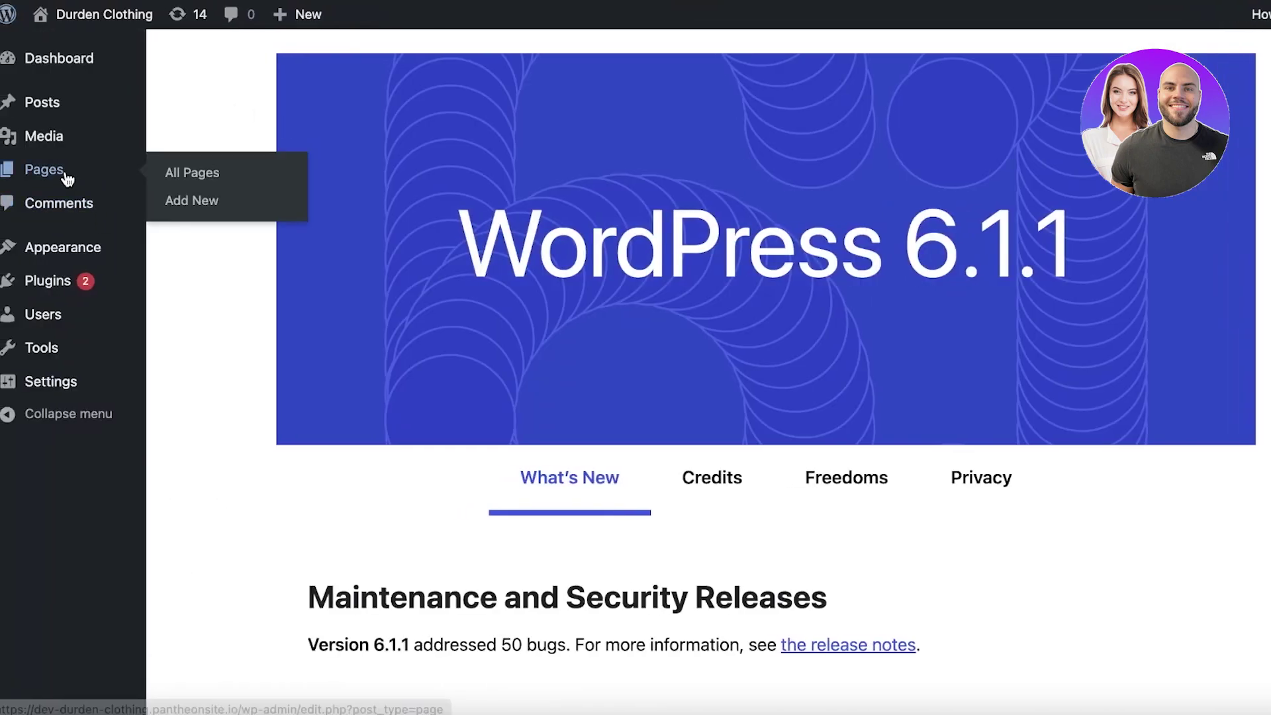
click(30, 172)
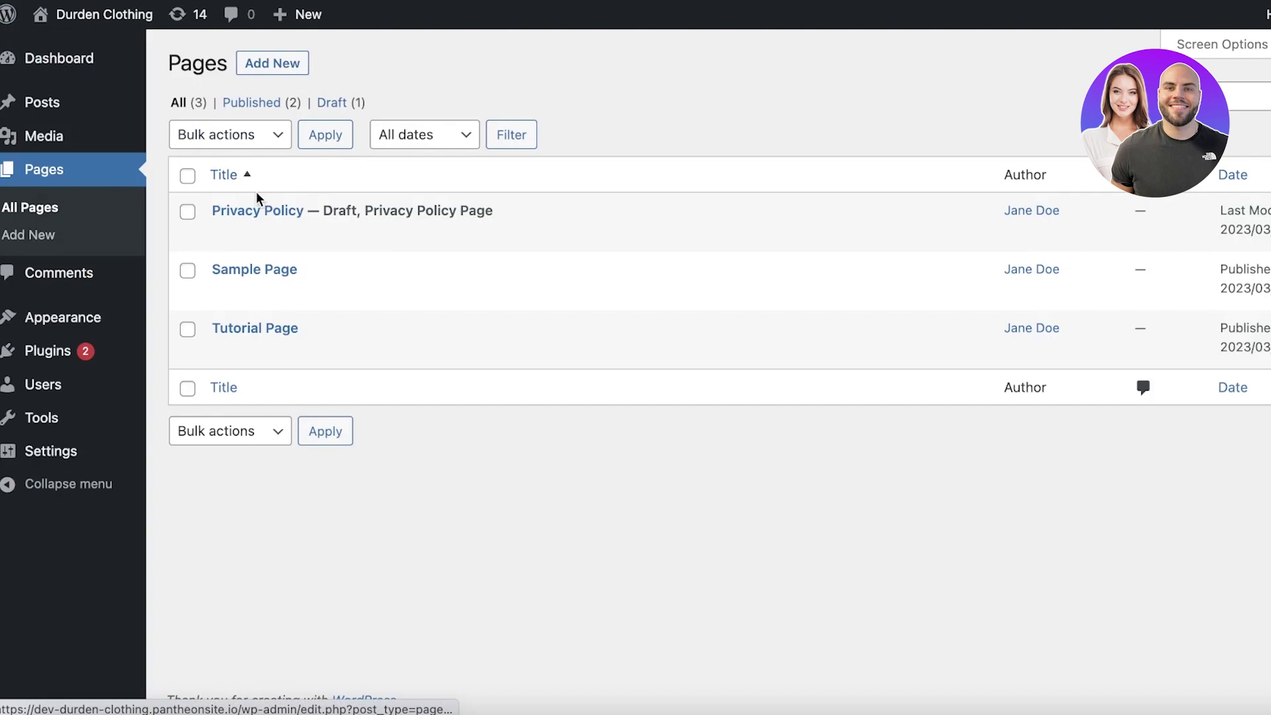
mouse_move(258, 198)
mouse_move(203, 329)
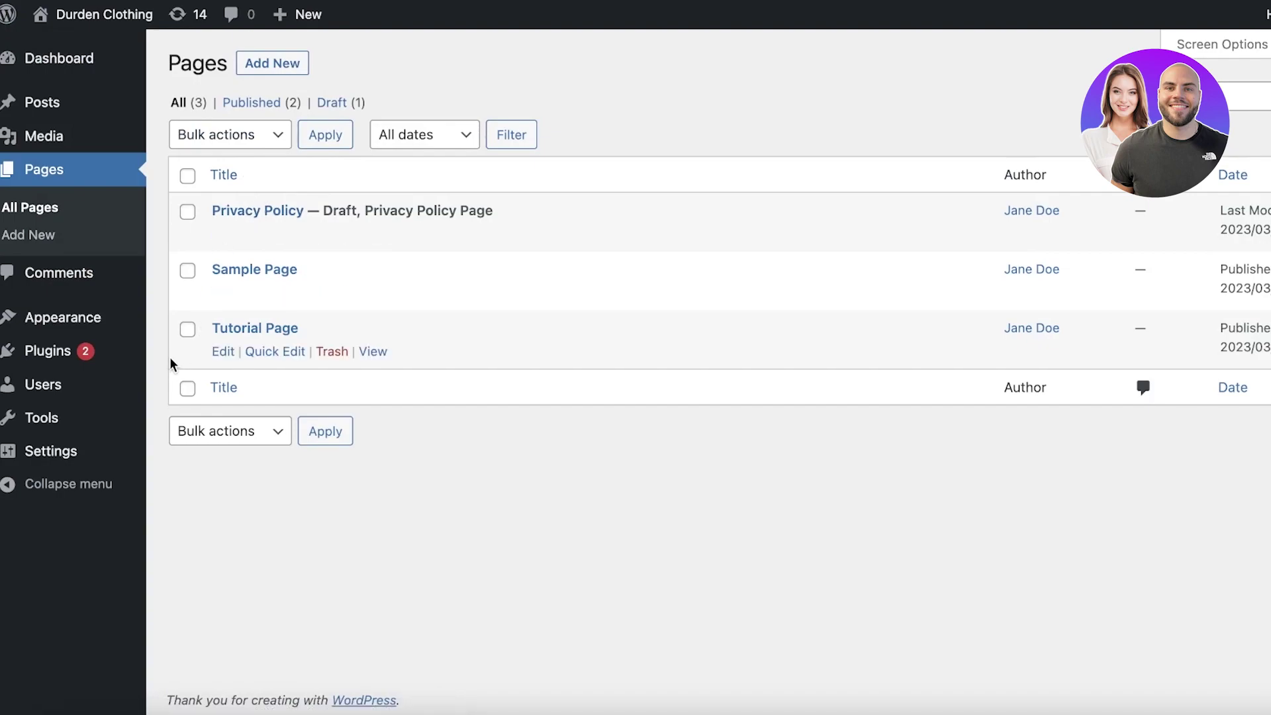
mouse_move(74, 80)
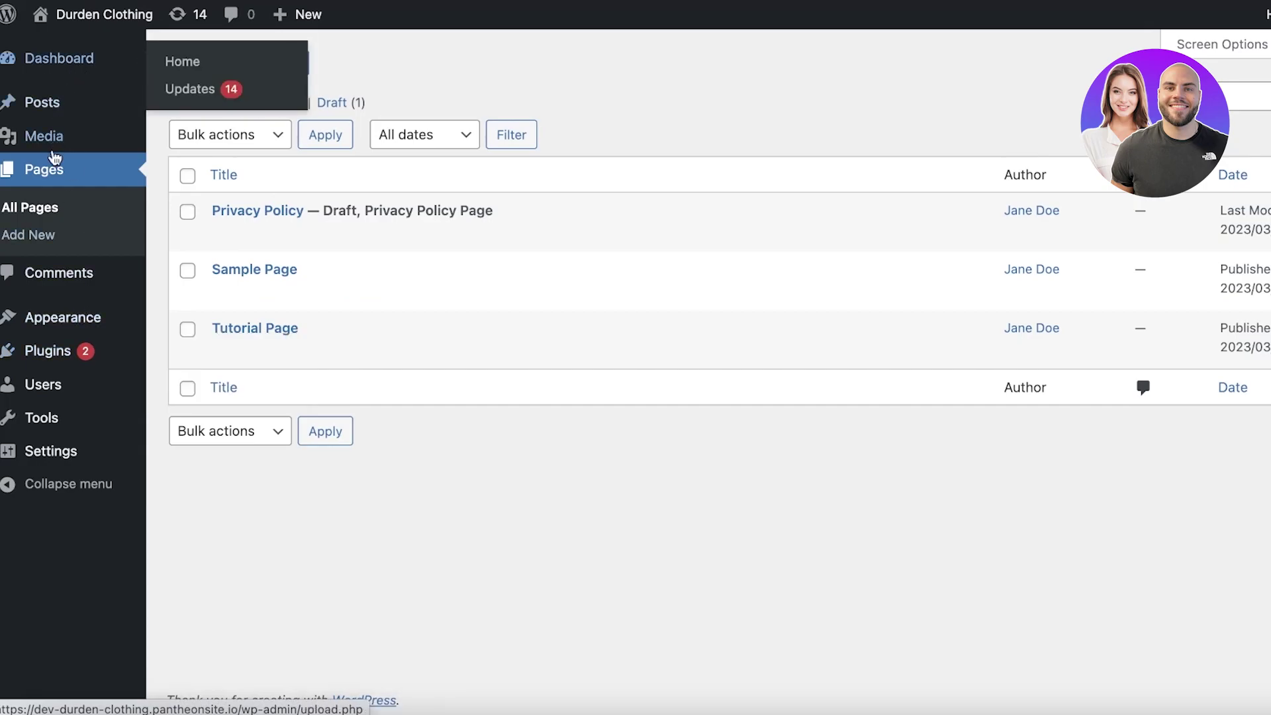
mouse_move(43, 358)
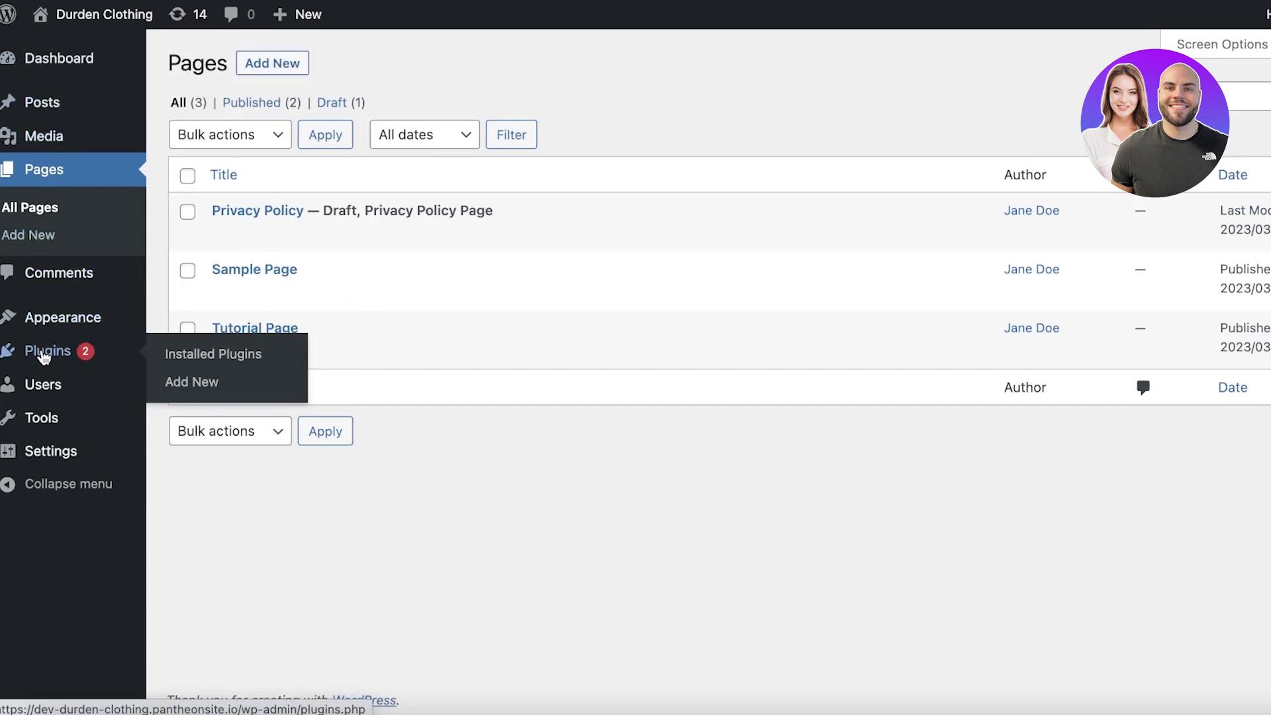
Search plugins for 'depicter', then install and activate Depicter Slider version 1.7.3.
click(44, 352)
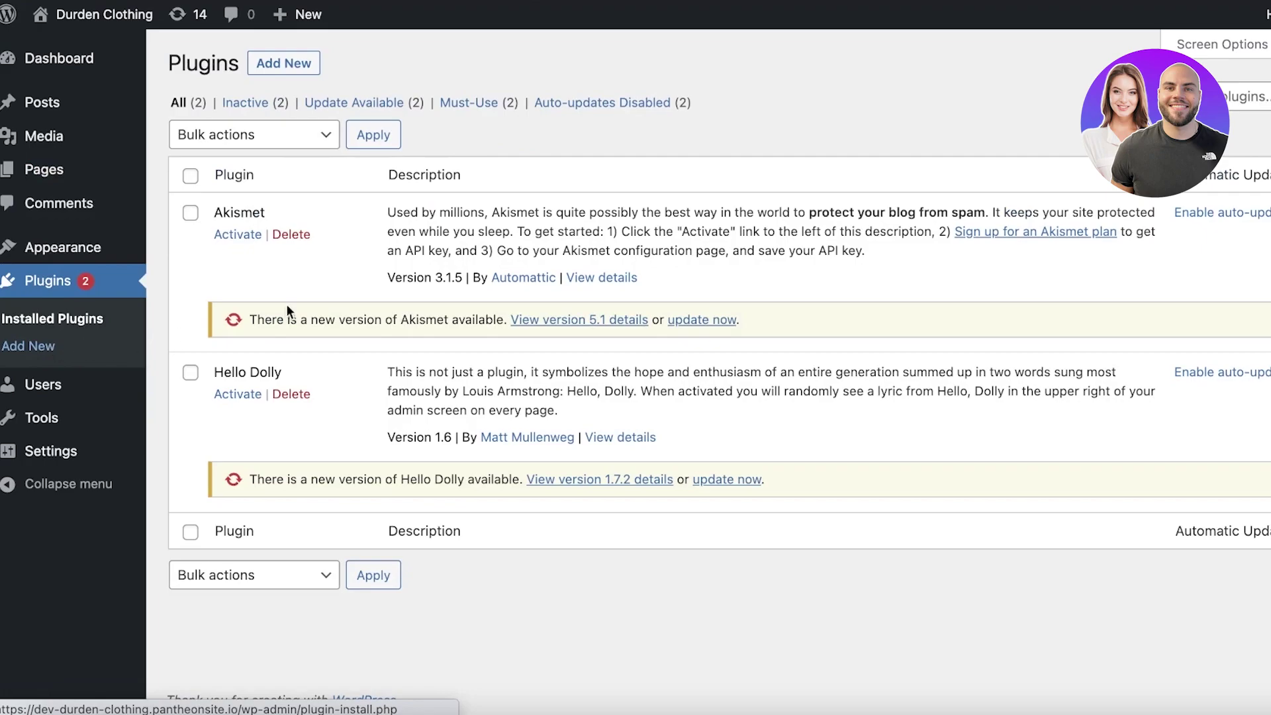
click(290, 68)
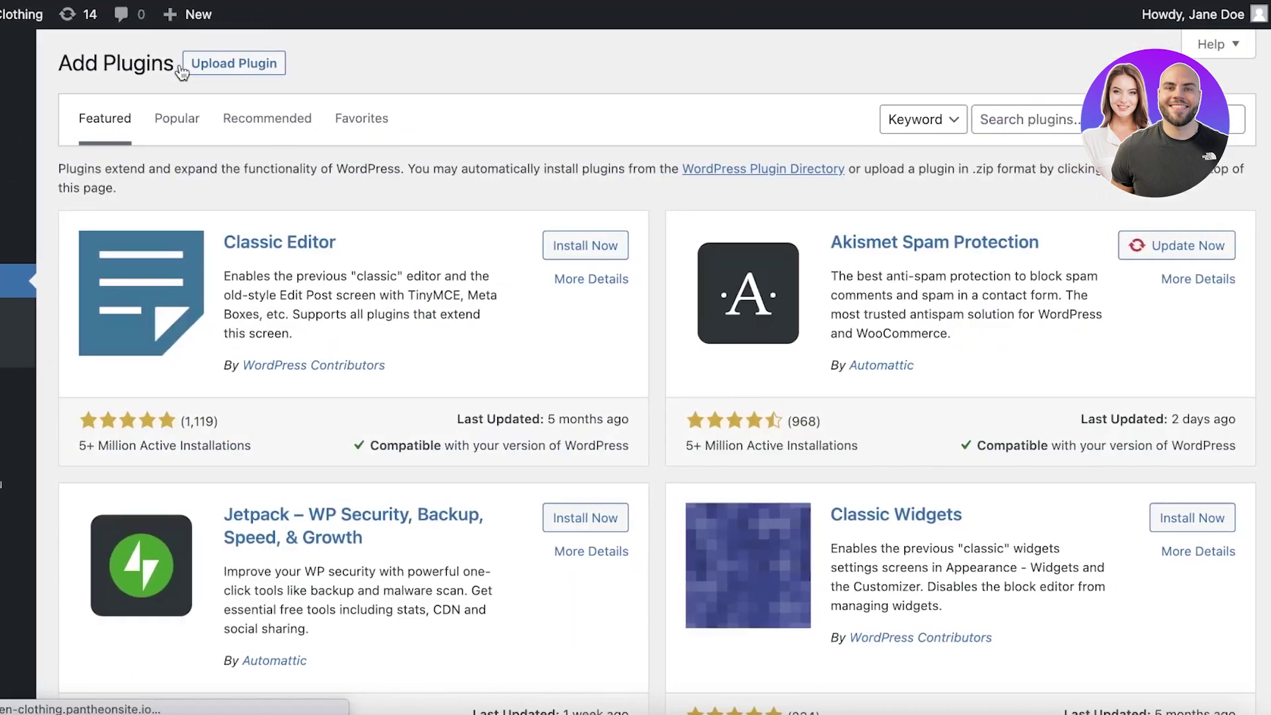
click(1058, 124)
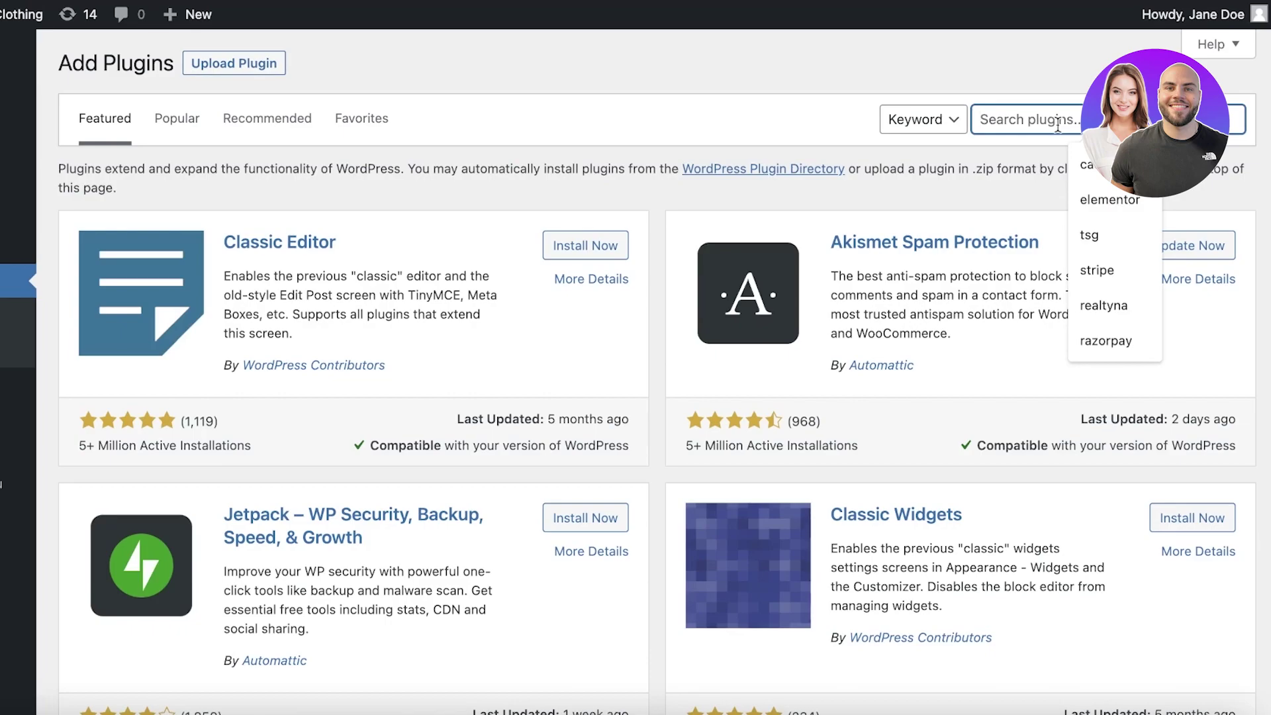
text(depicter)
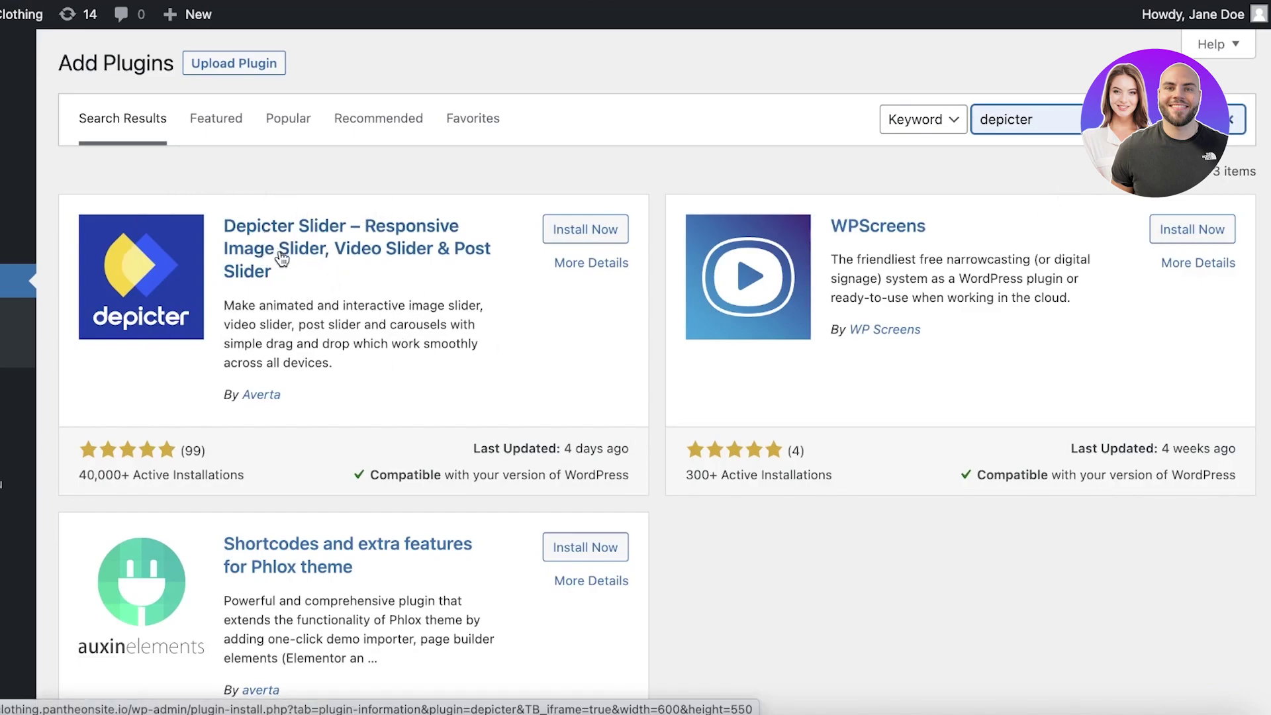
click(573, 239)
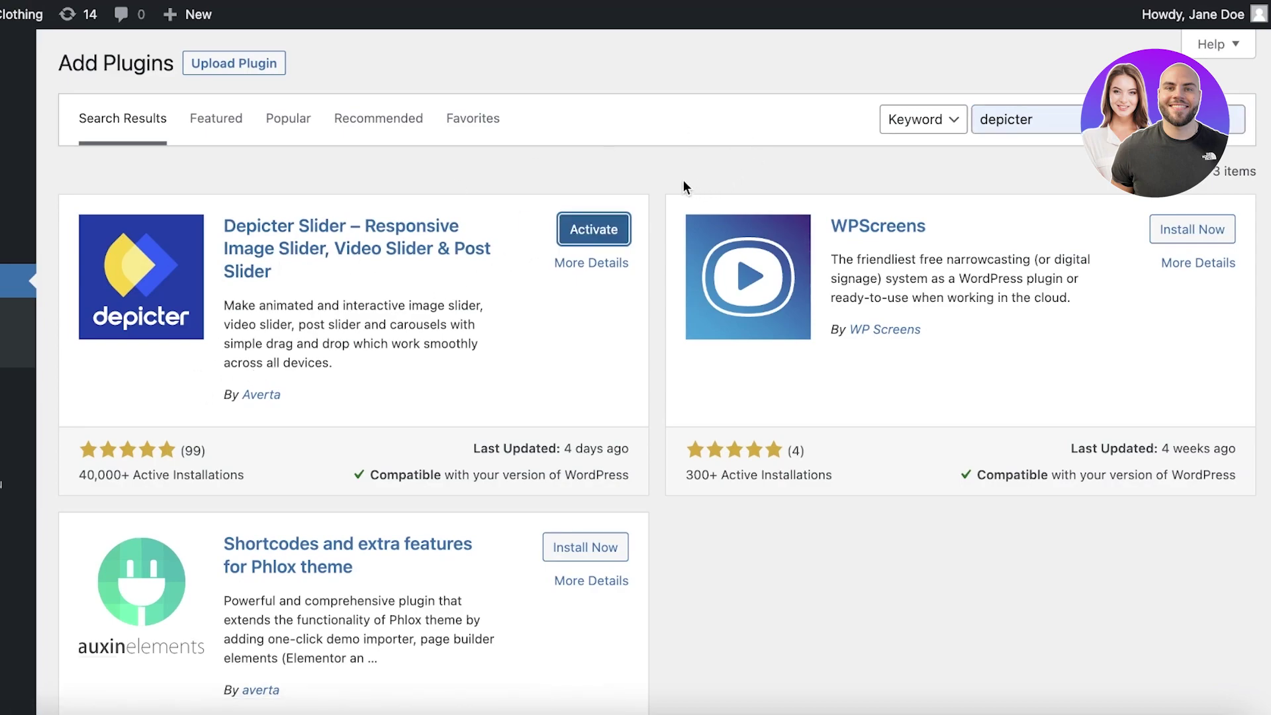
click(595, 230)
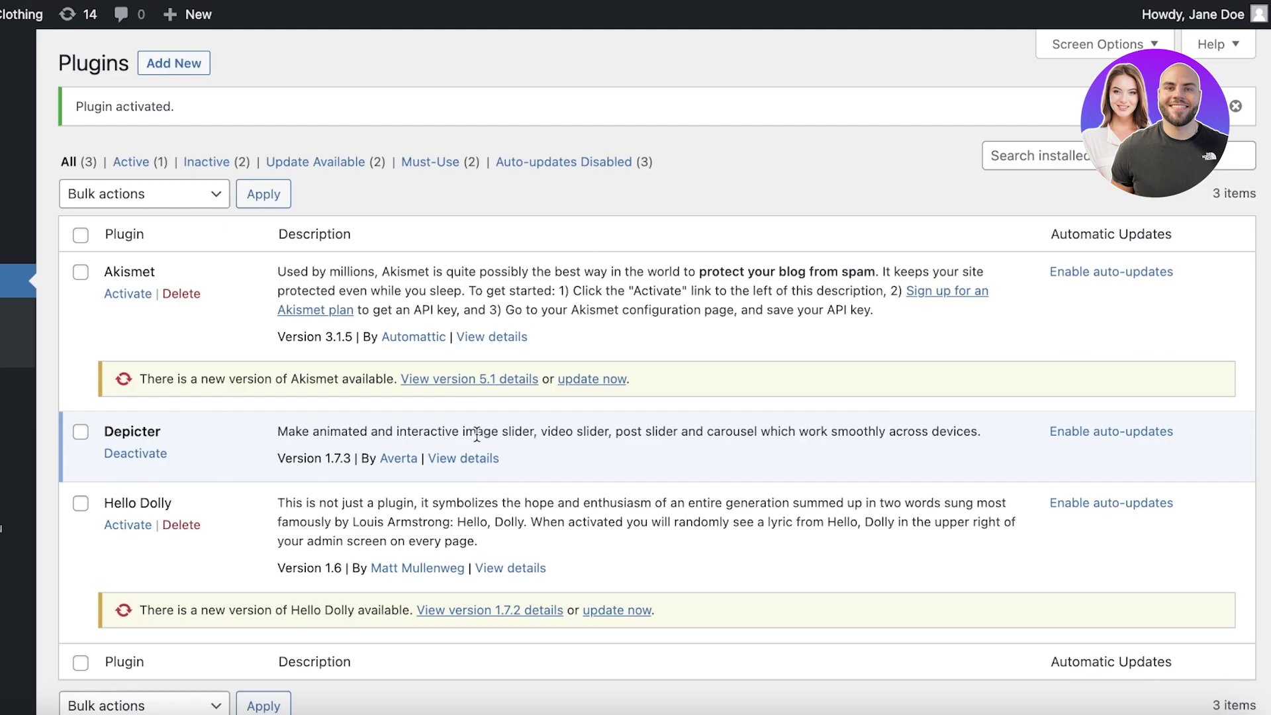
Open Depicter from the admin sidebar to see its dashboard with no sliders yet.
mouse_move(17, 496)
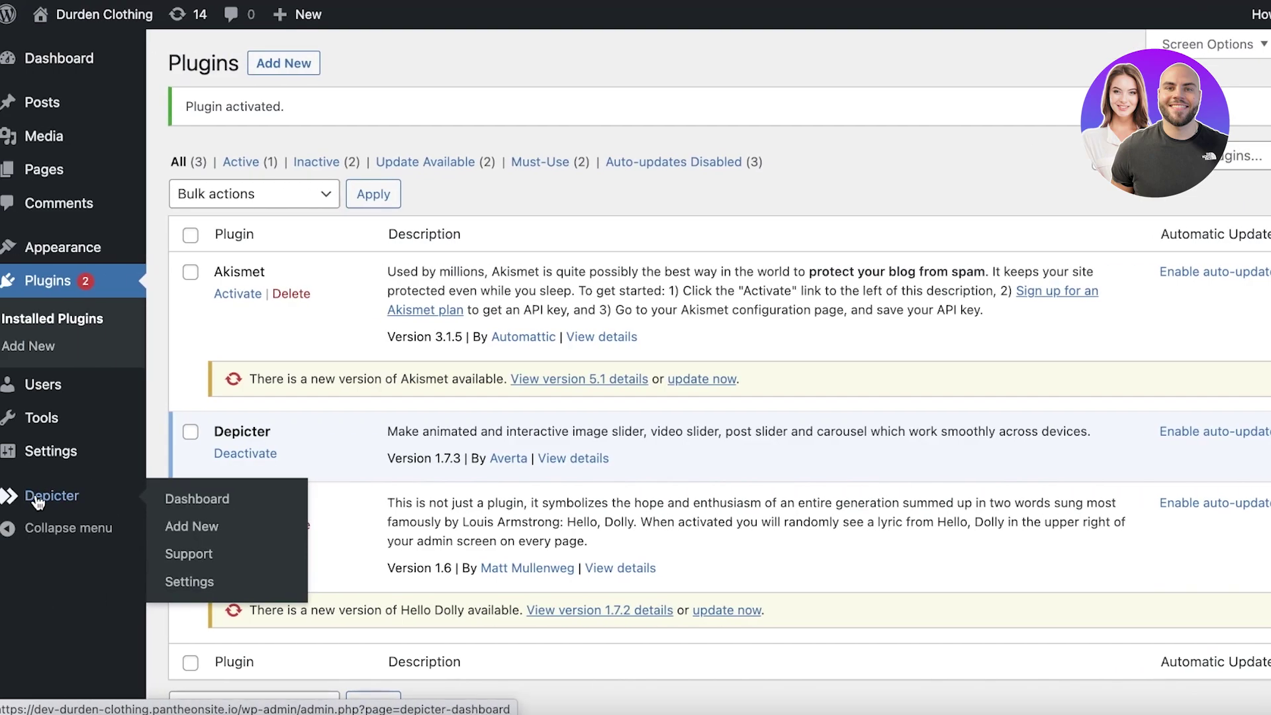
click(37, 501)
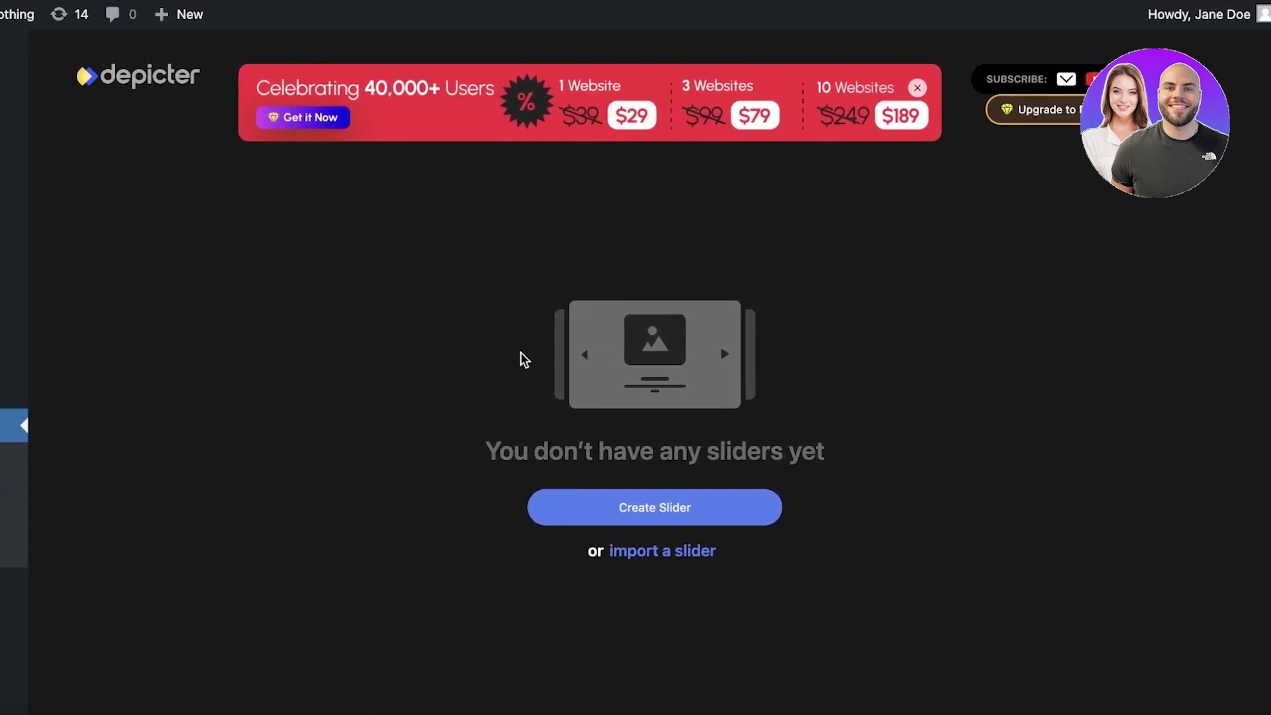
Start a new slider and browse the Depicter template gallery.
click(693, 505)
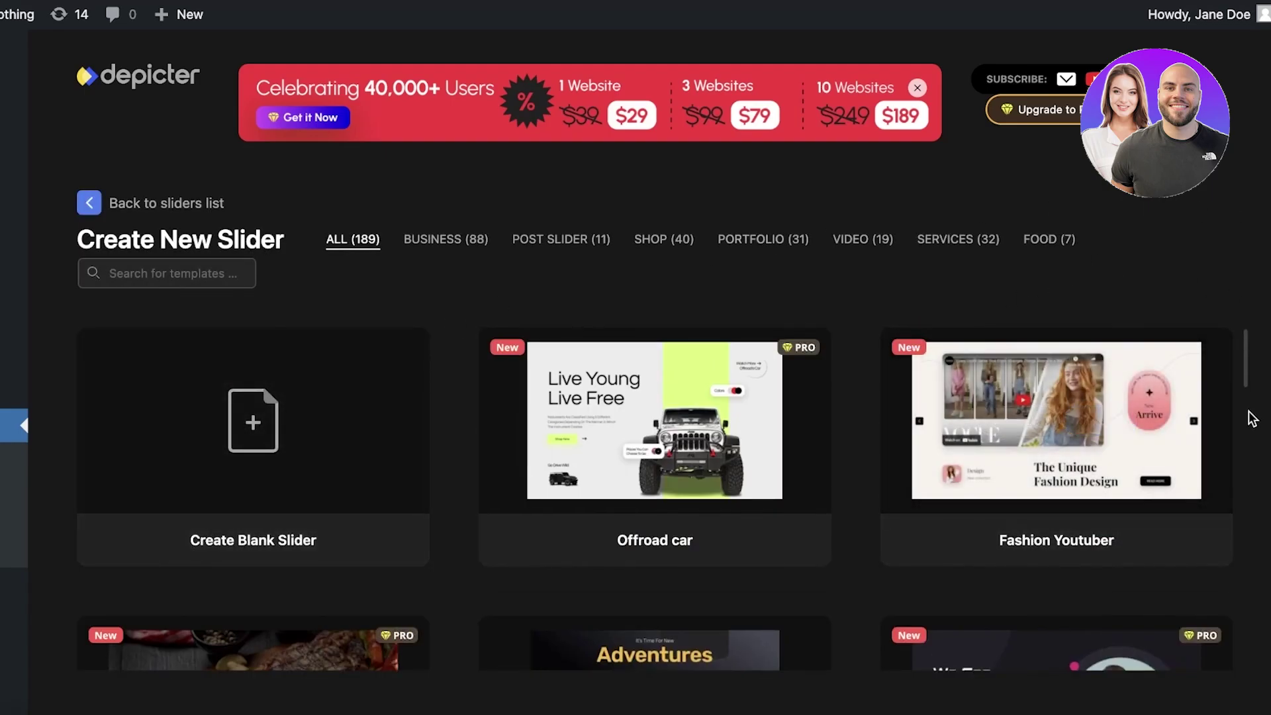
scroll(1249, 417, down, 15)
scroll(285, 407, down, 10)
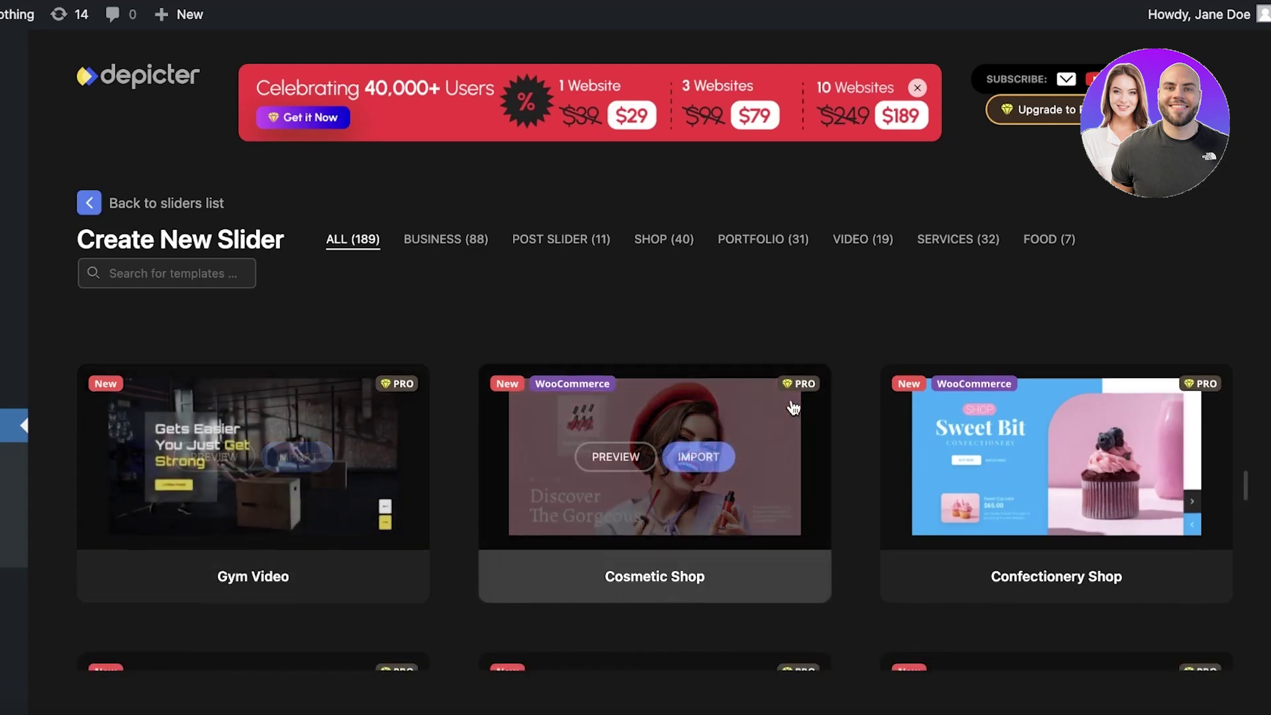
scroll(497, 460, up, 10)
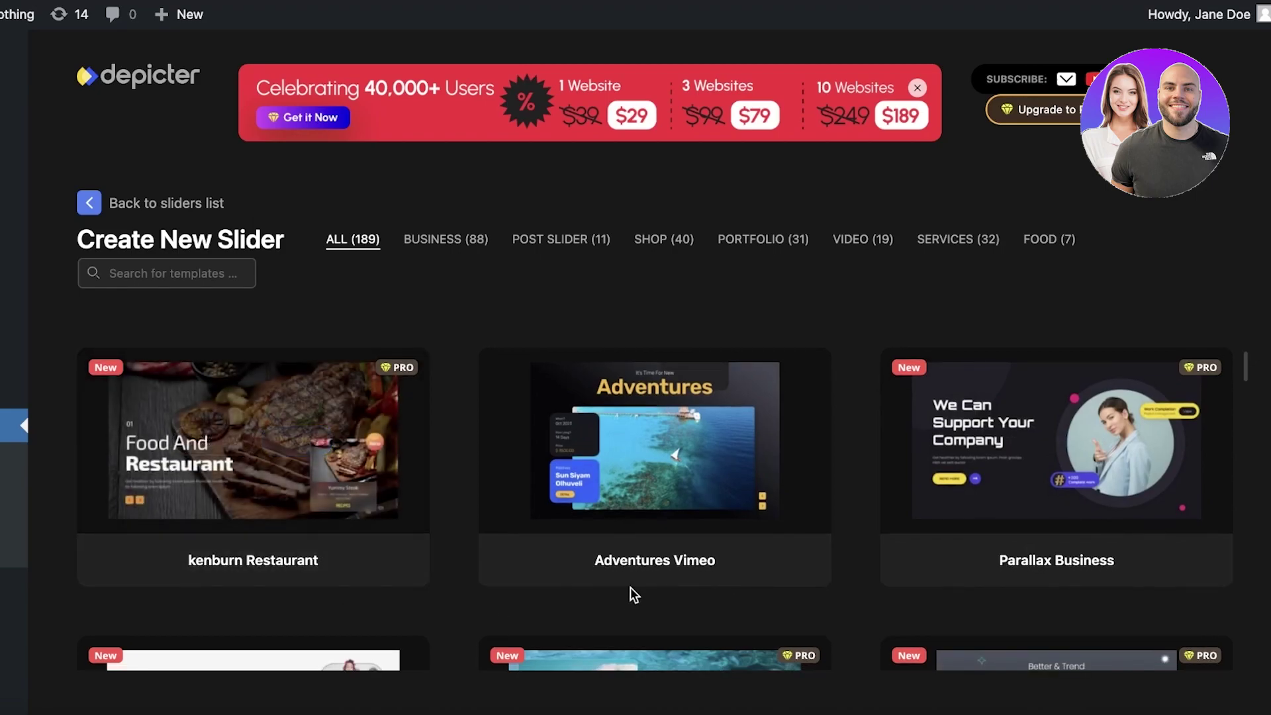
scroll(629, 586, down, 5)
scroll(604, 569, up, 4)
scroll(605, 584, down, 10)
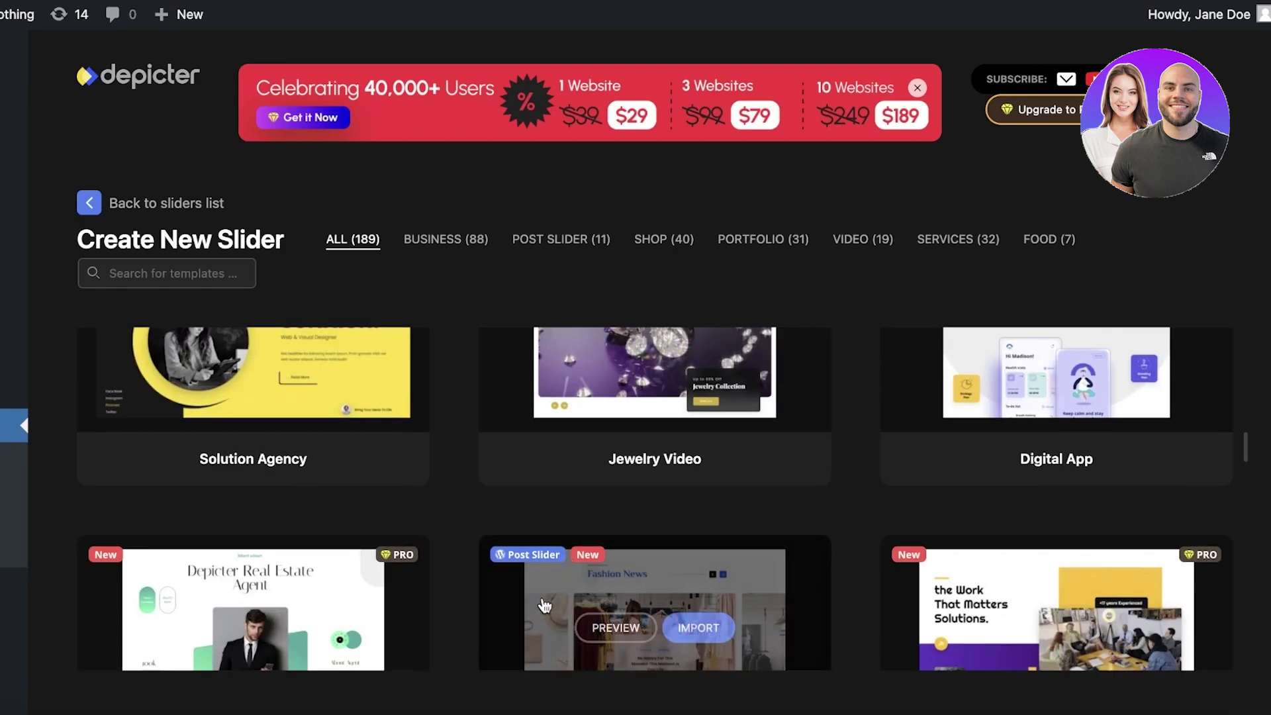
scroll(483, 477, down, 5)
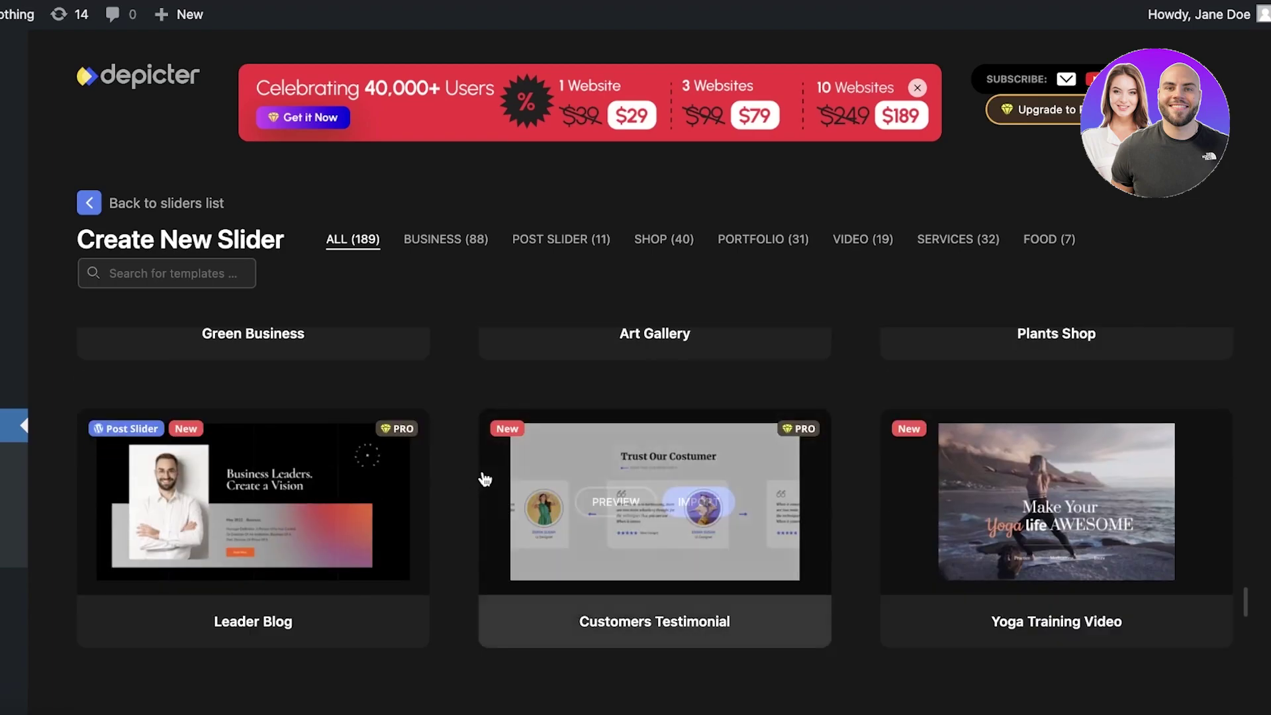
scroll(464, 489, down, 3)
scroll(463, 496, down, 5)
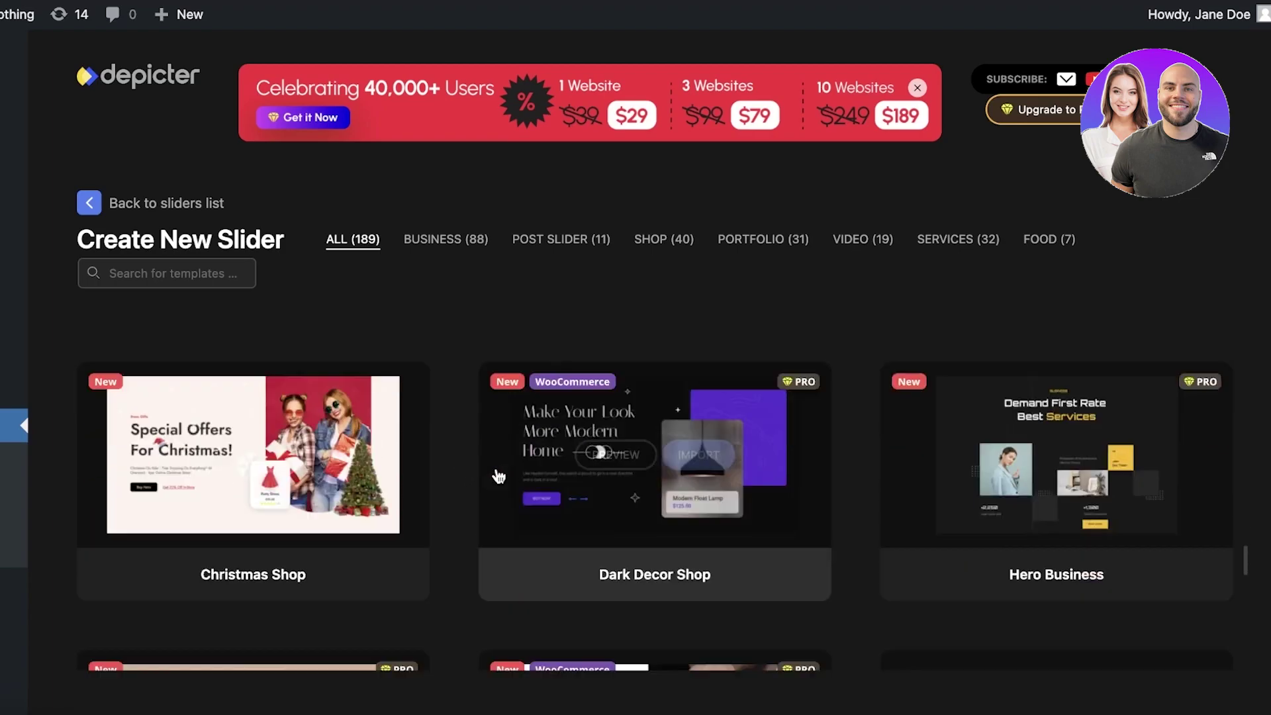
scroll(490, 497, down, 3)
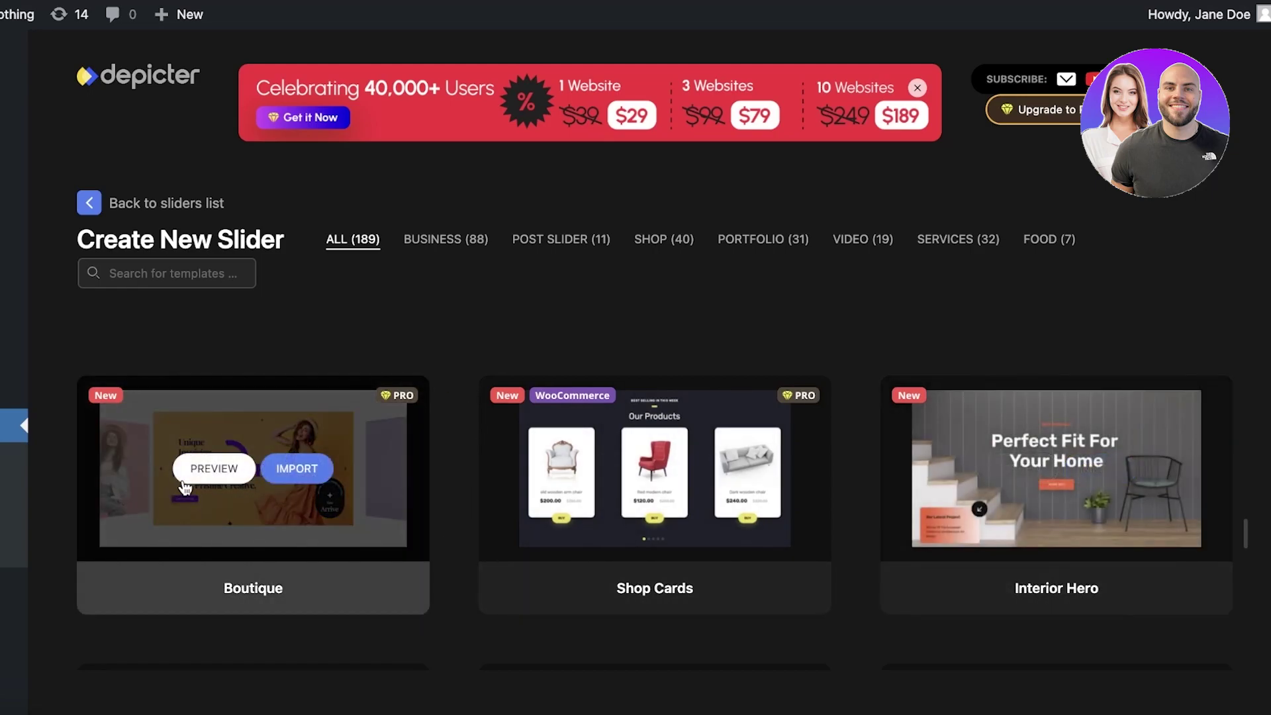
scroll(534, 500, down, 10)
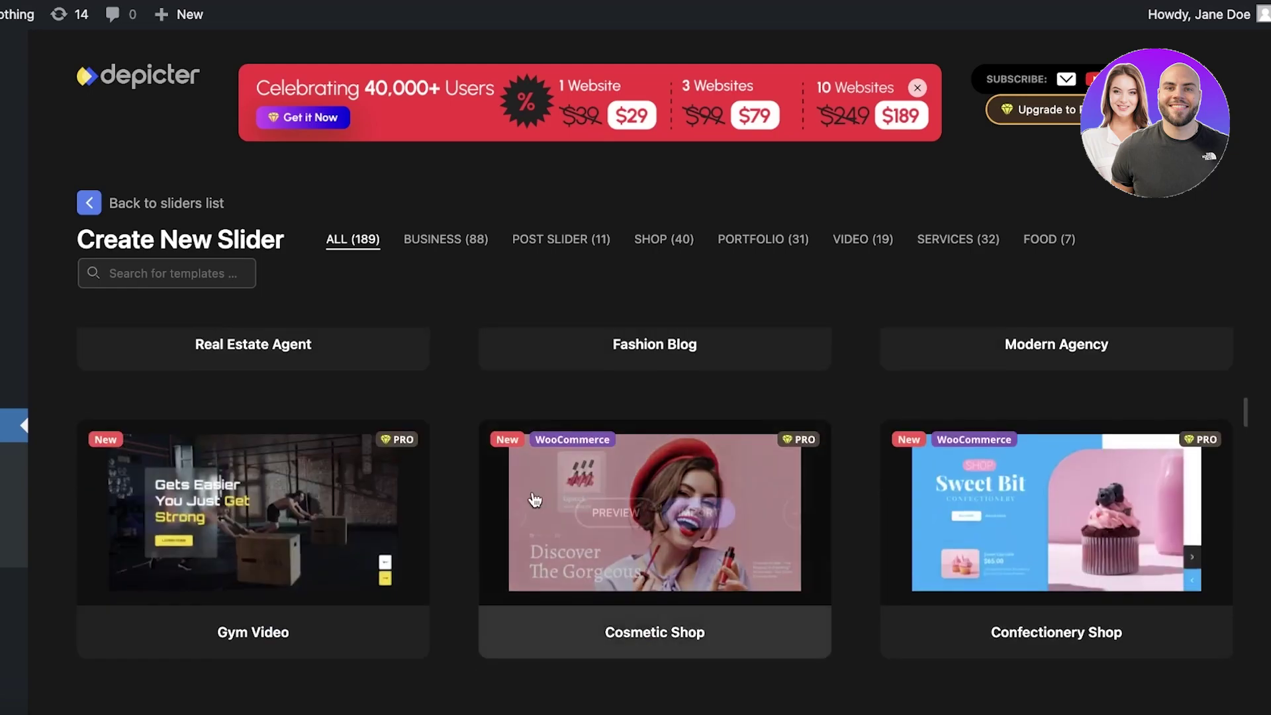
scroll(307, 476, down, 3)
scroll(588, 484, up, 10)
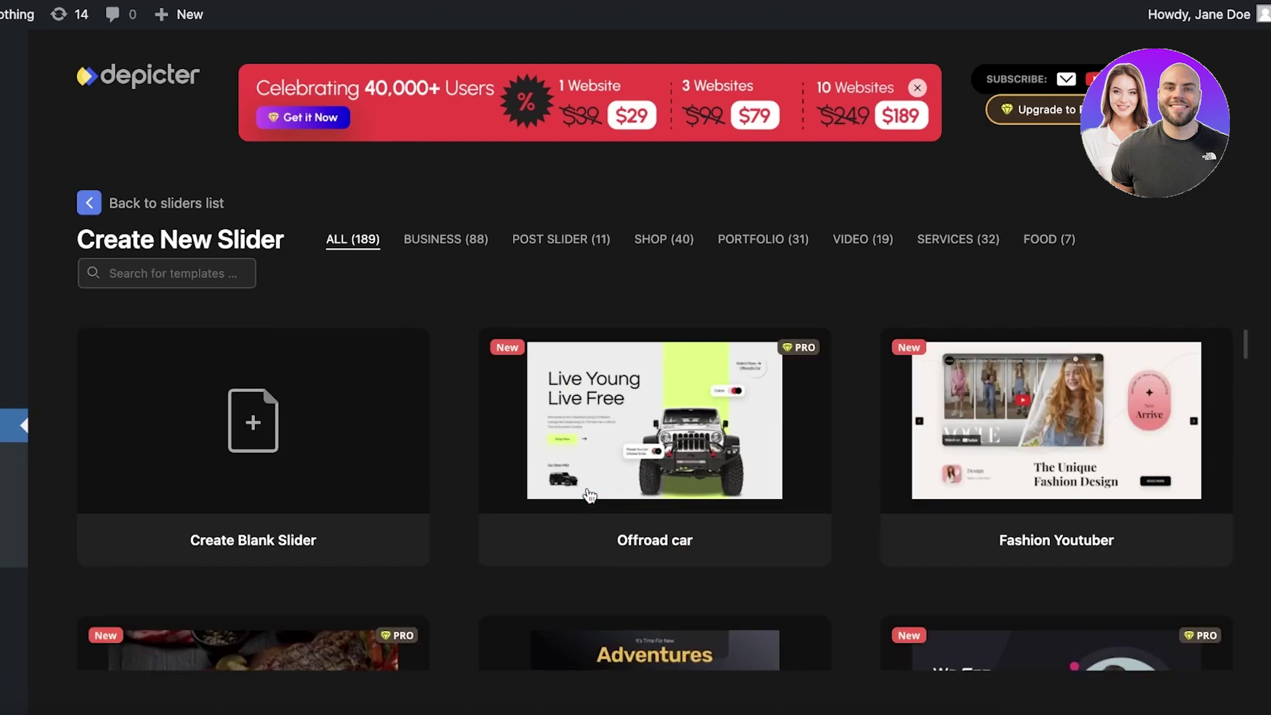
scroll(585, 490, down, 3)
scroll(985, 523, up, 3)
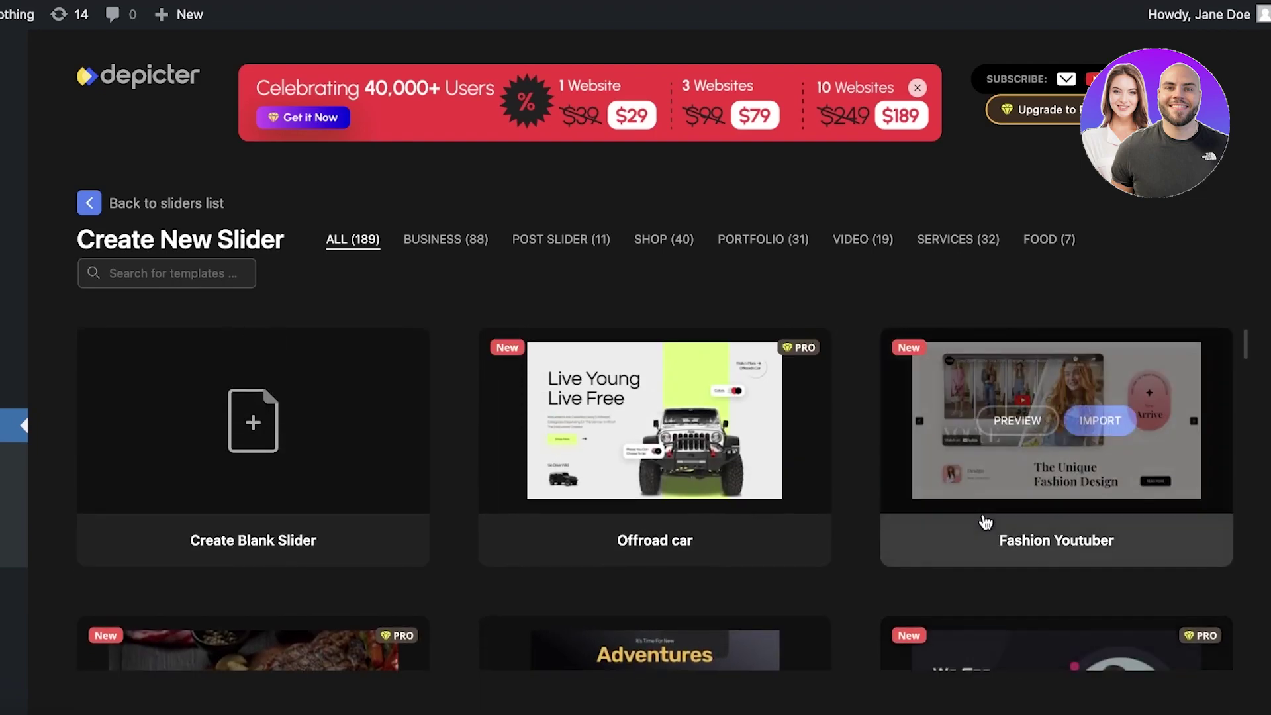
scroll(984, 523, down, 3)
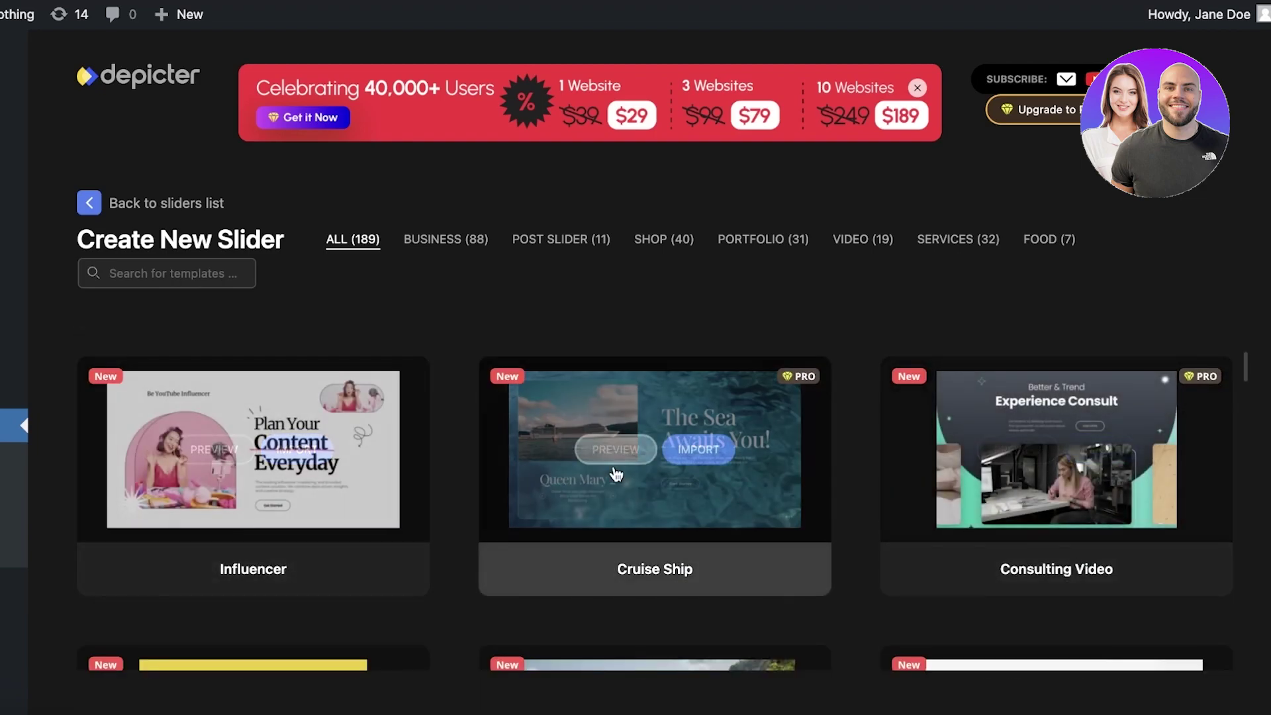
Filter to SHOP (40) templates and import the Christmas Shop template.
click(648, 249)
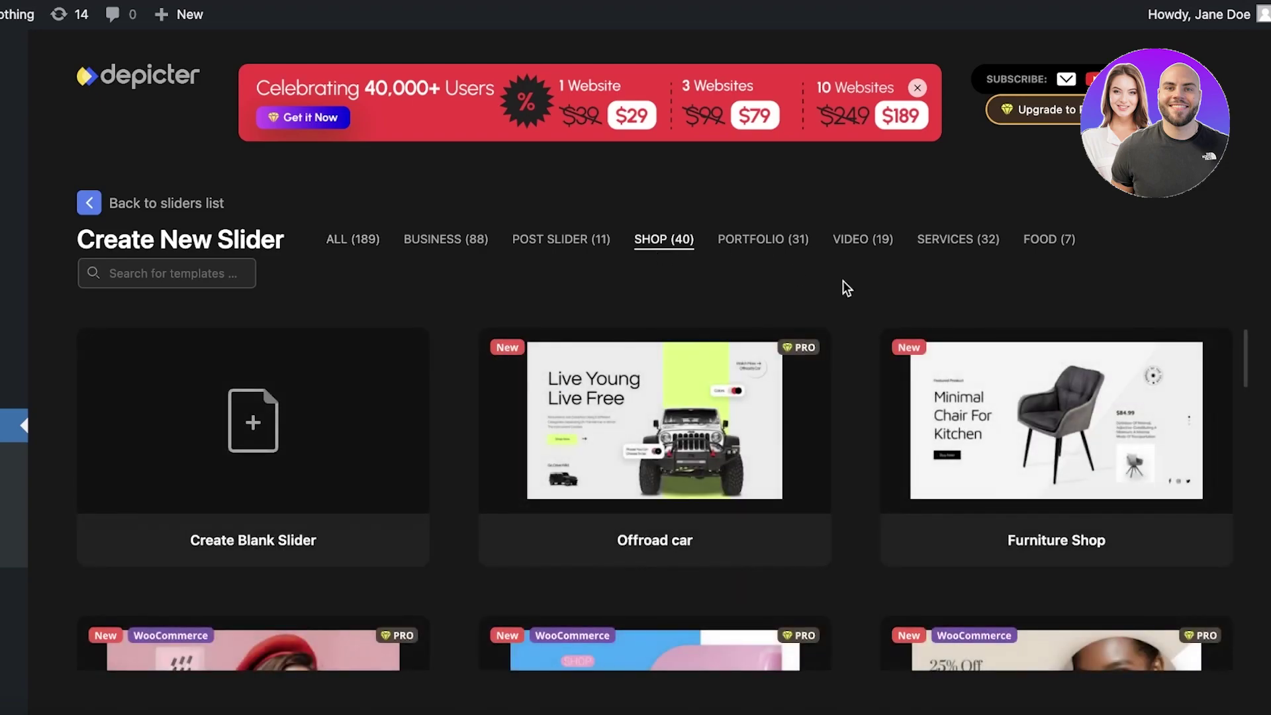
scroll(1233, 377, down, 3)
scroll(240, 474, down, 6)
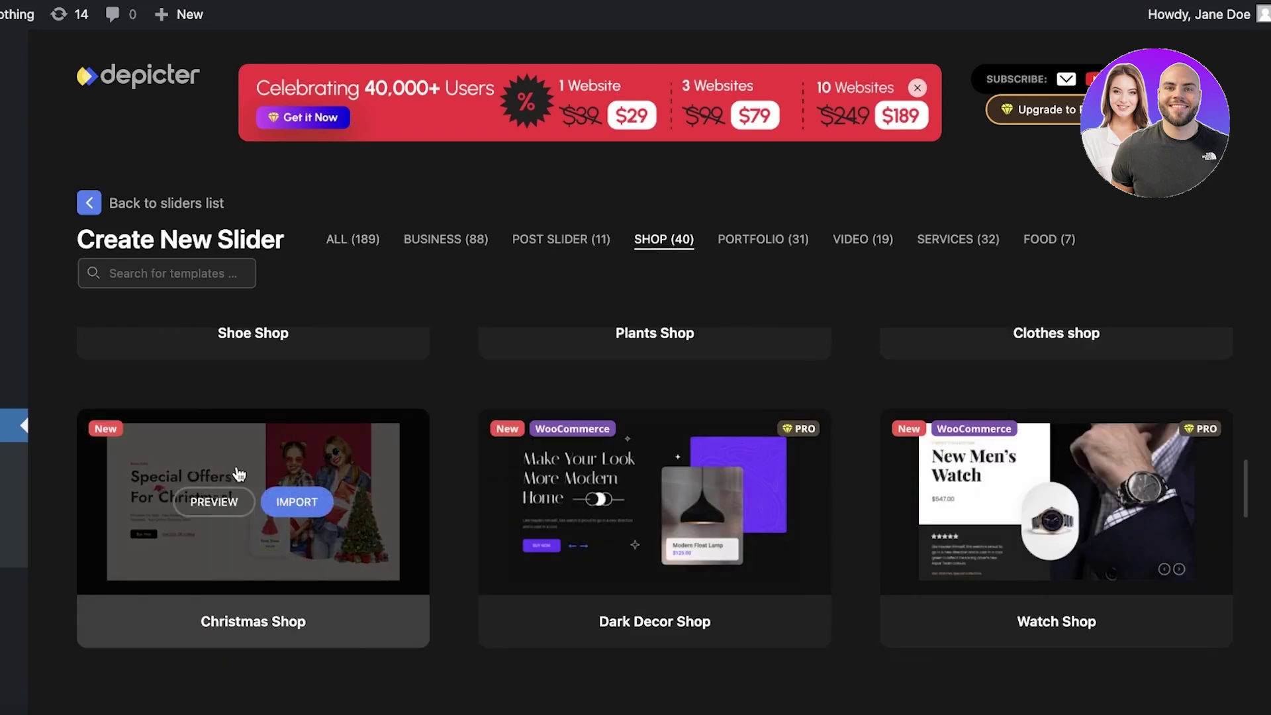
click(297, 505)
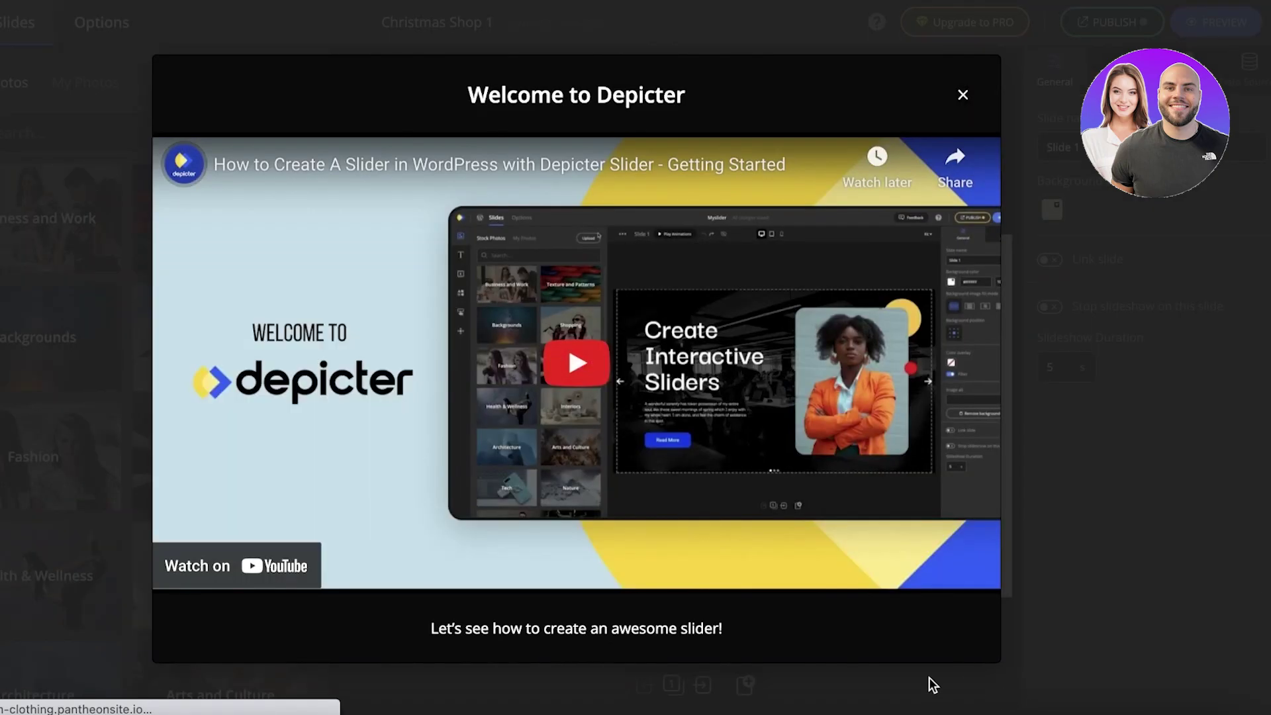
Close the welcome video, preview the following slides, and return to Slide 1.
click(957, 88)
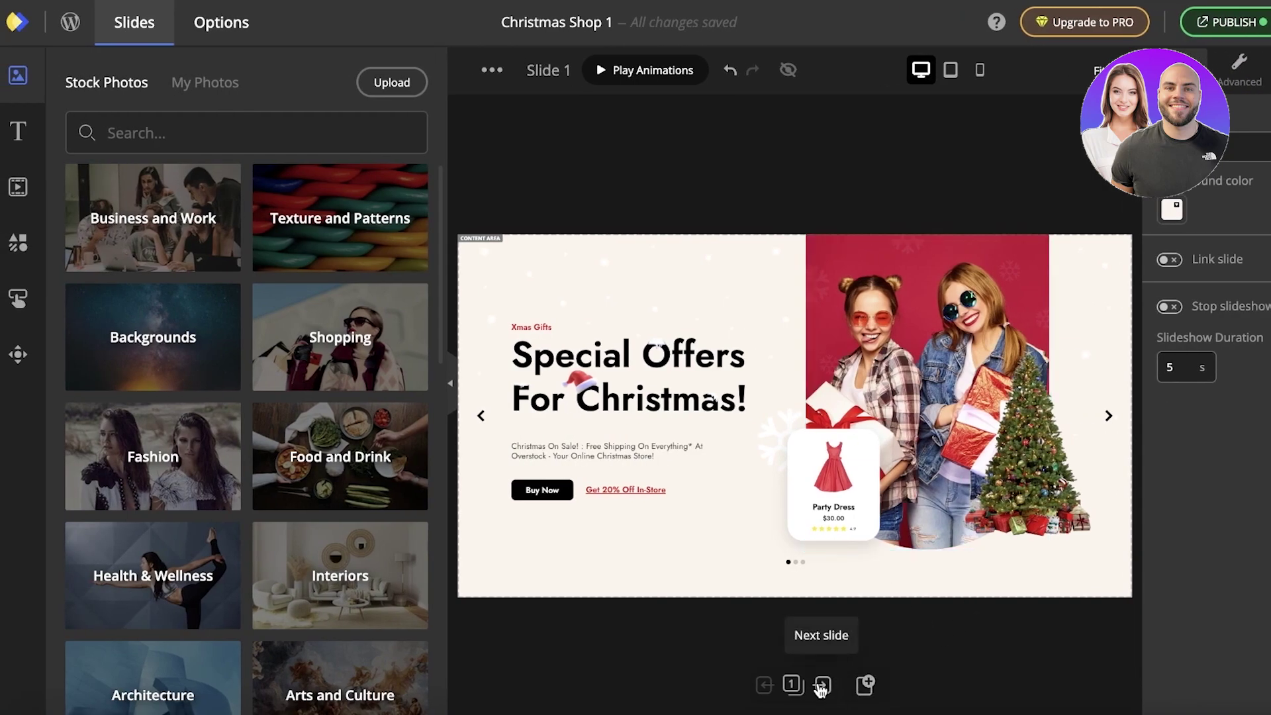
click(821, 685)
click(821, 685)
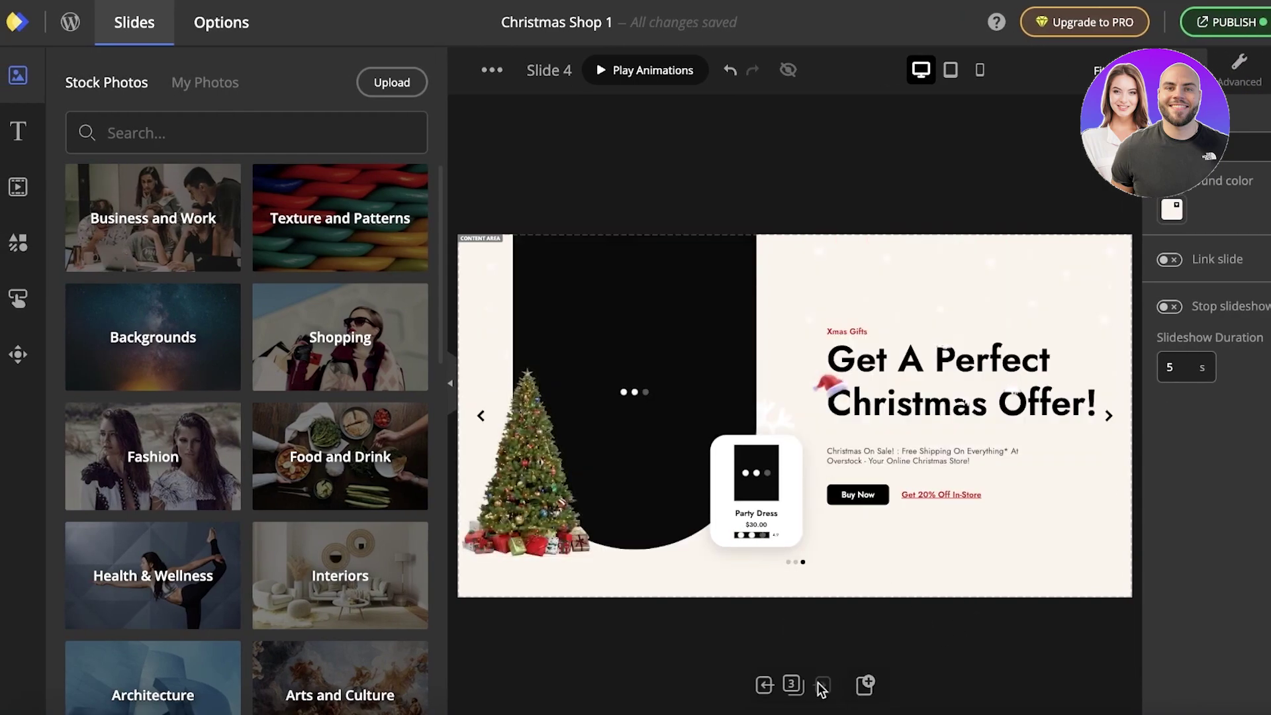
click(764, 685)
click(764, 685)
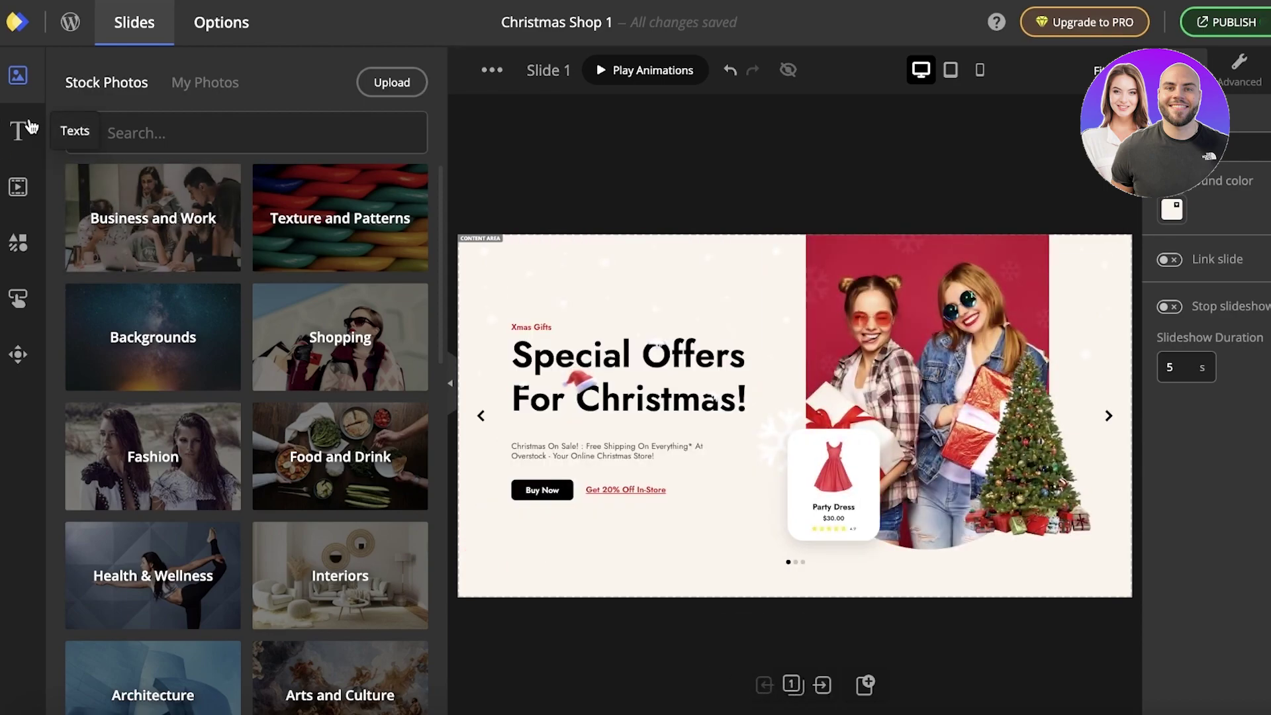
Browse the text, video, shape, button, control and stock photo panels, then select the heading.
click(29, 125)
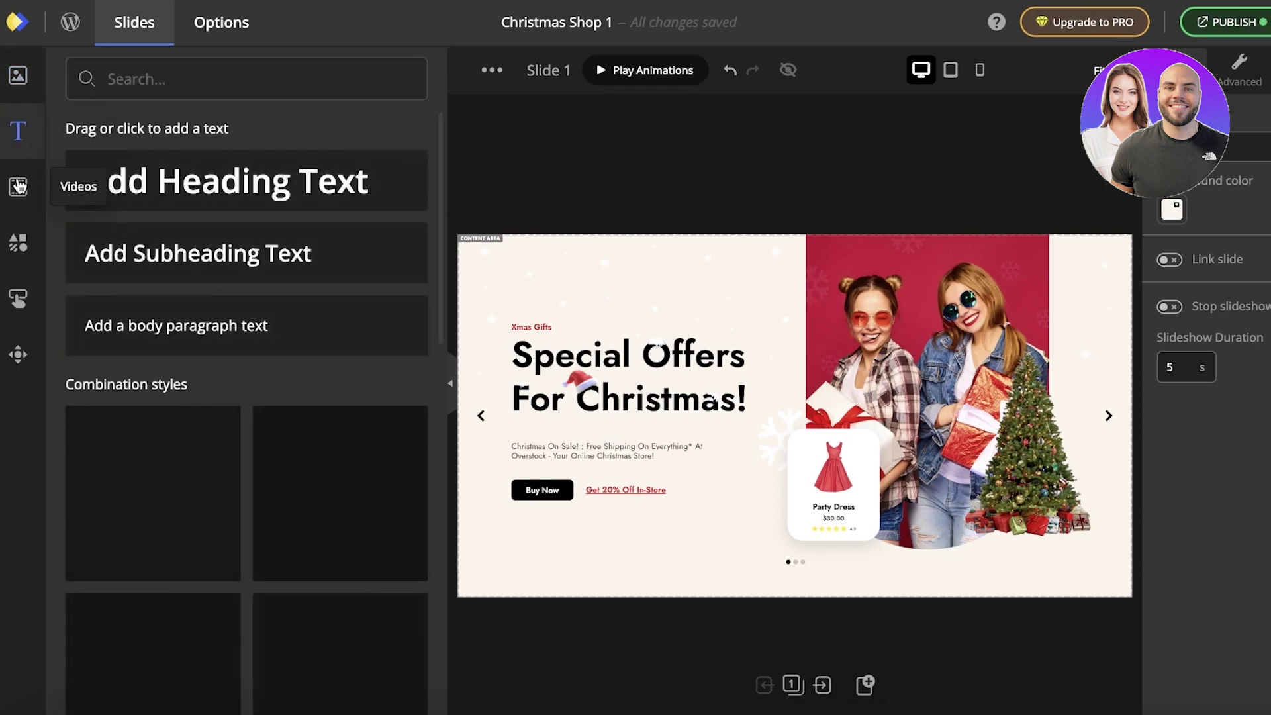
click(17, 187)
click(19, 242)
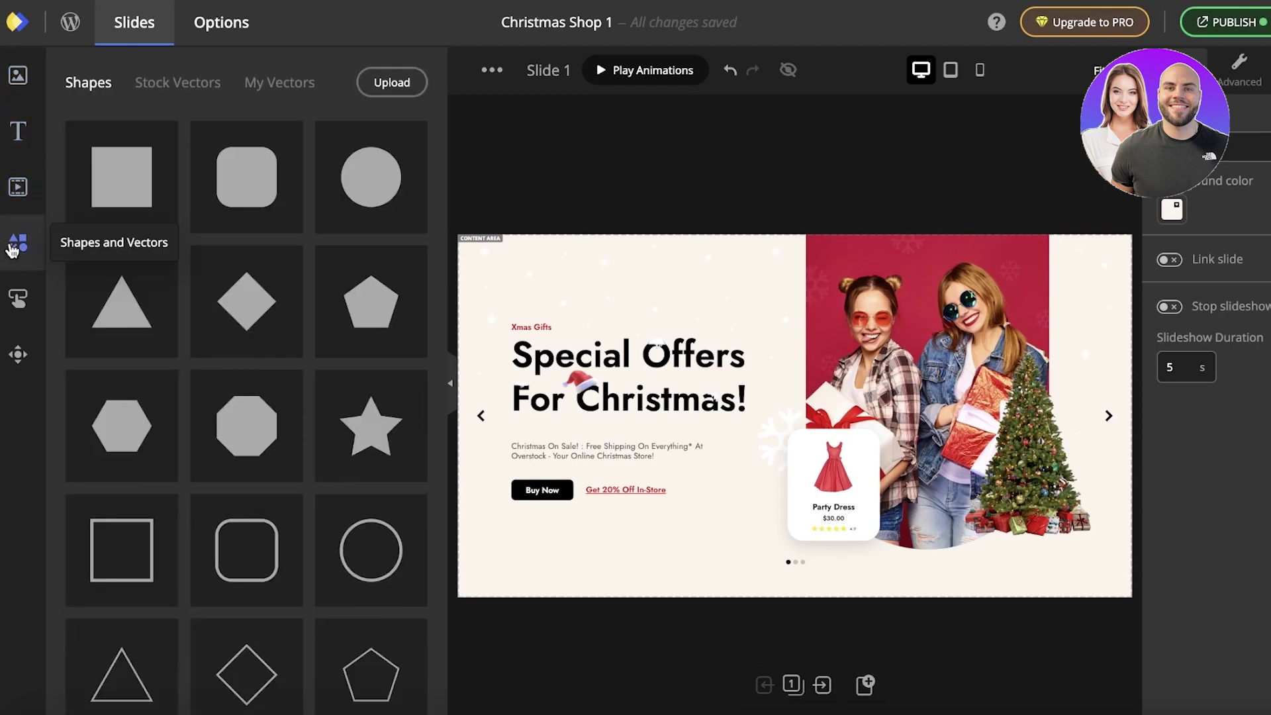
click(20, 301)
click(18, 355)
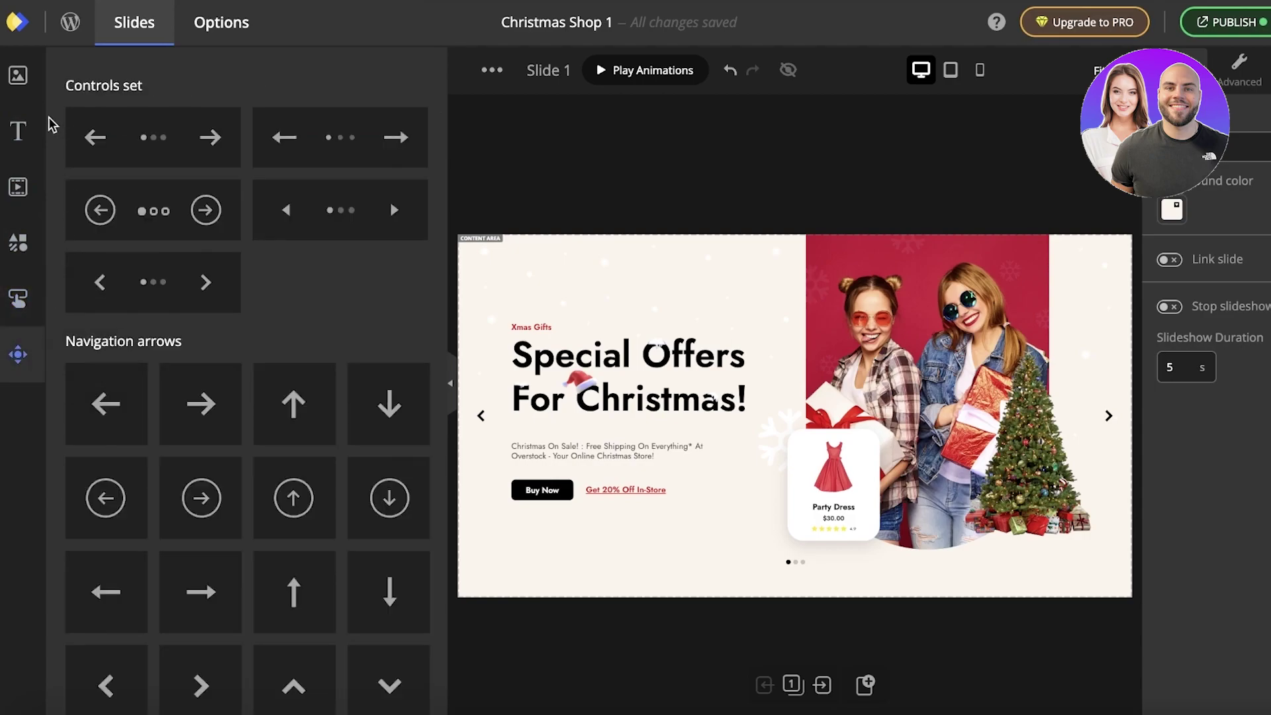
click(25, 81)
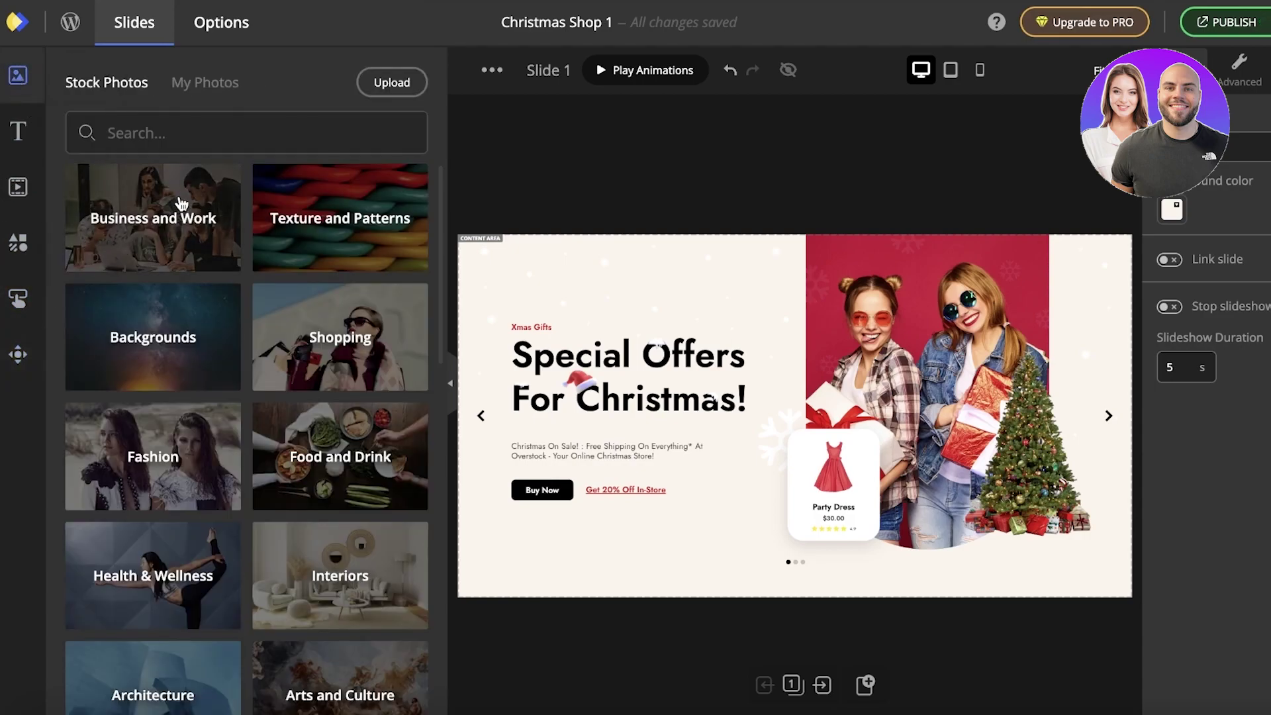
click(529, 344)
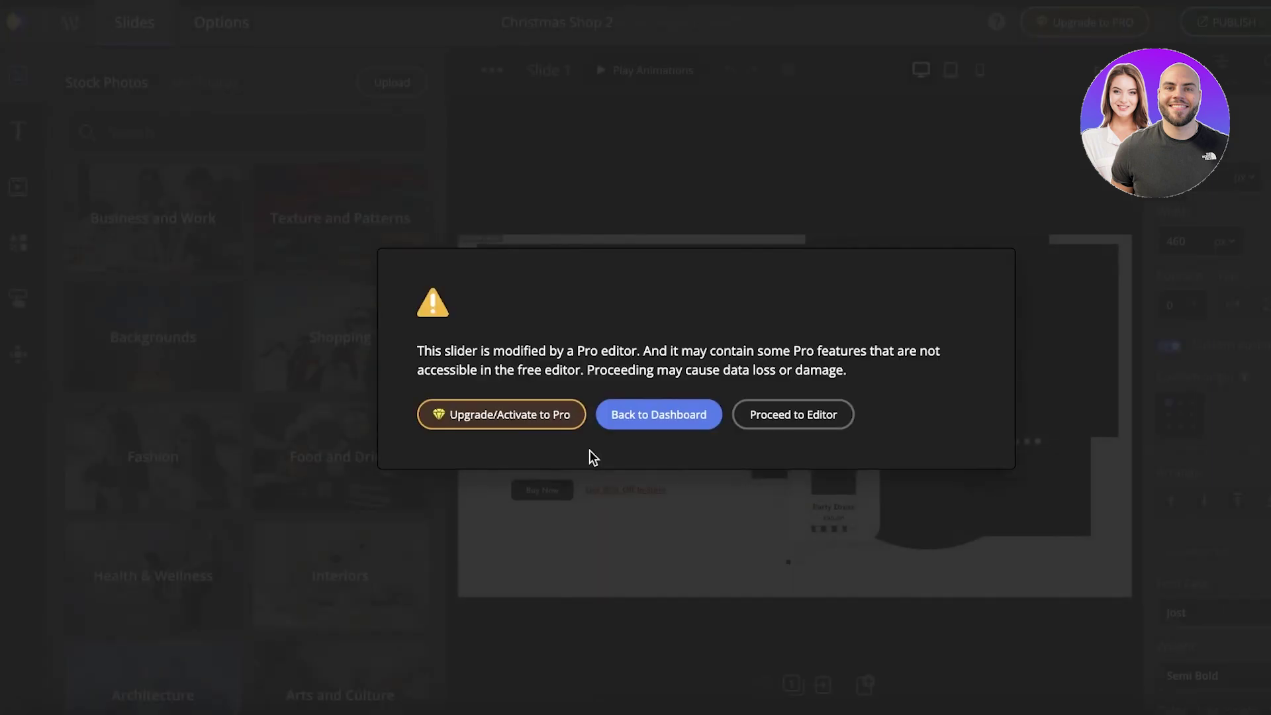
Proceed past the Pro warning and change the heading to 'Happy Easter Shopping'.
click(773, 415)
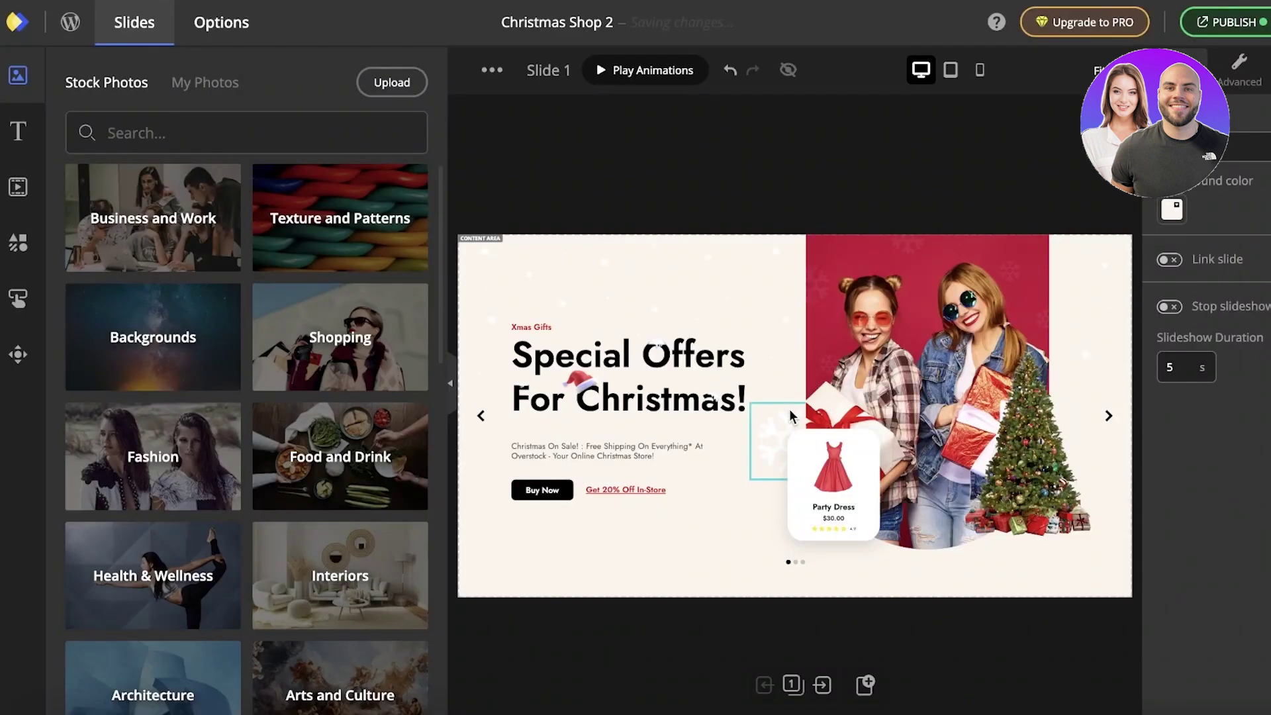
click(636, 403)
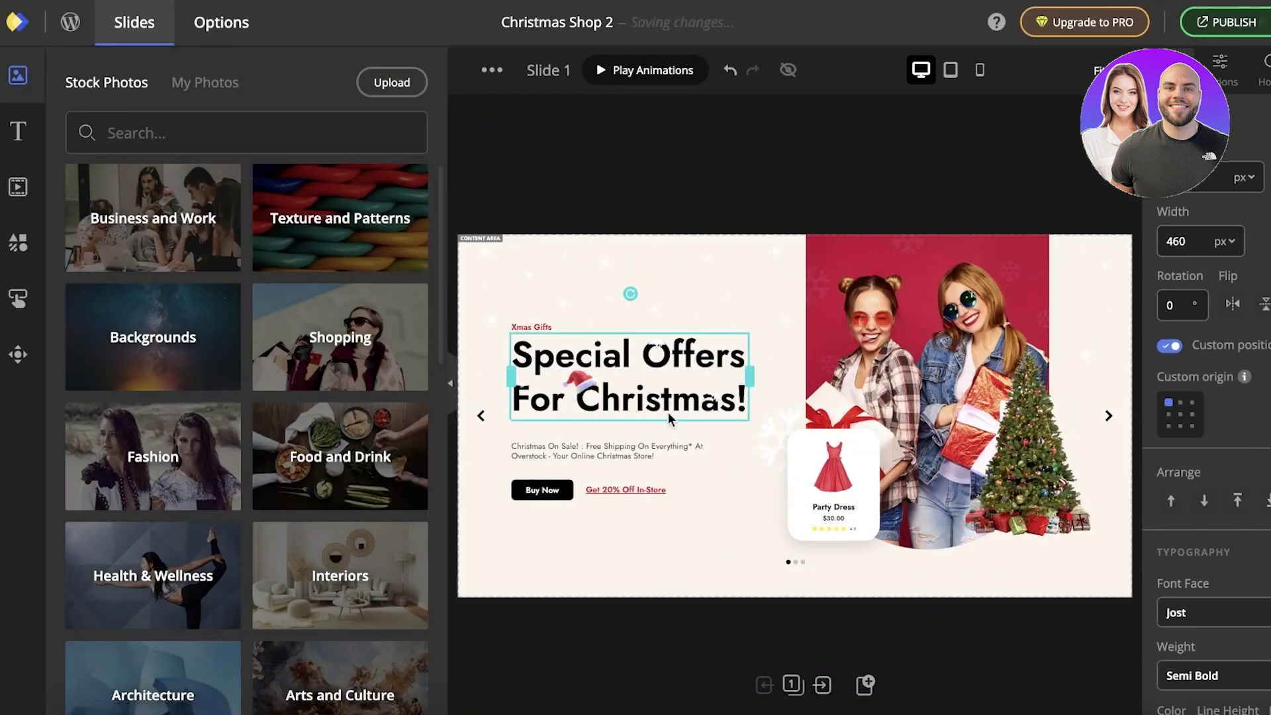
triple_click(679, 394)
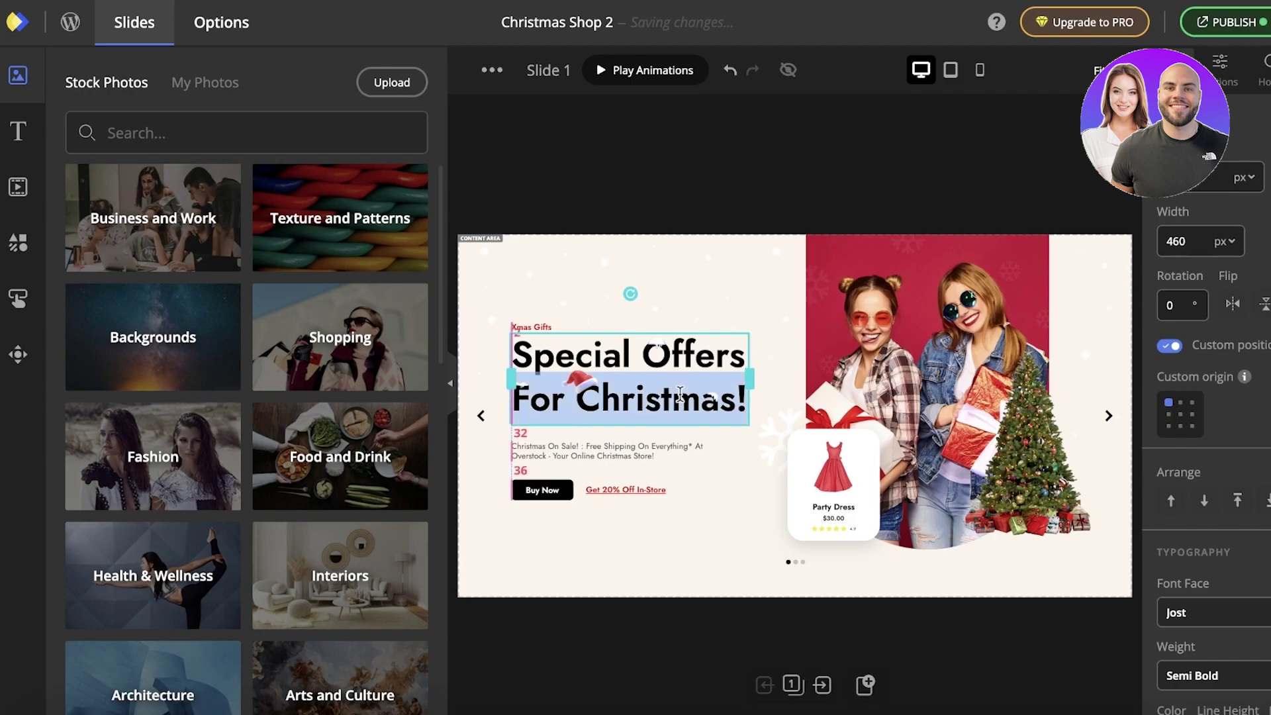
key(BackSpace)
key(BackSpace)
key(BackSpace)
key(BackSpace)
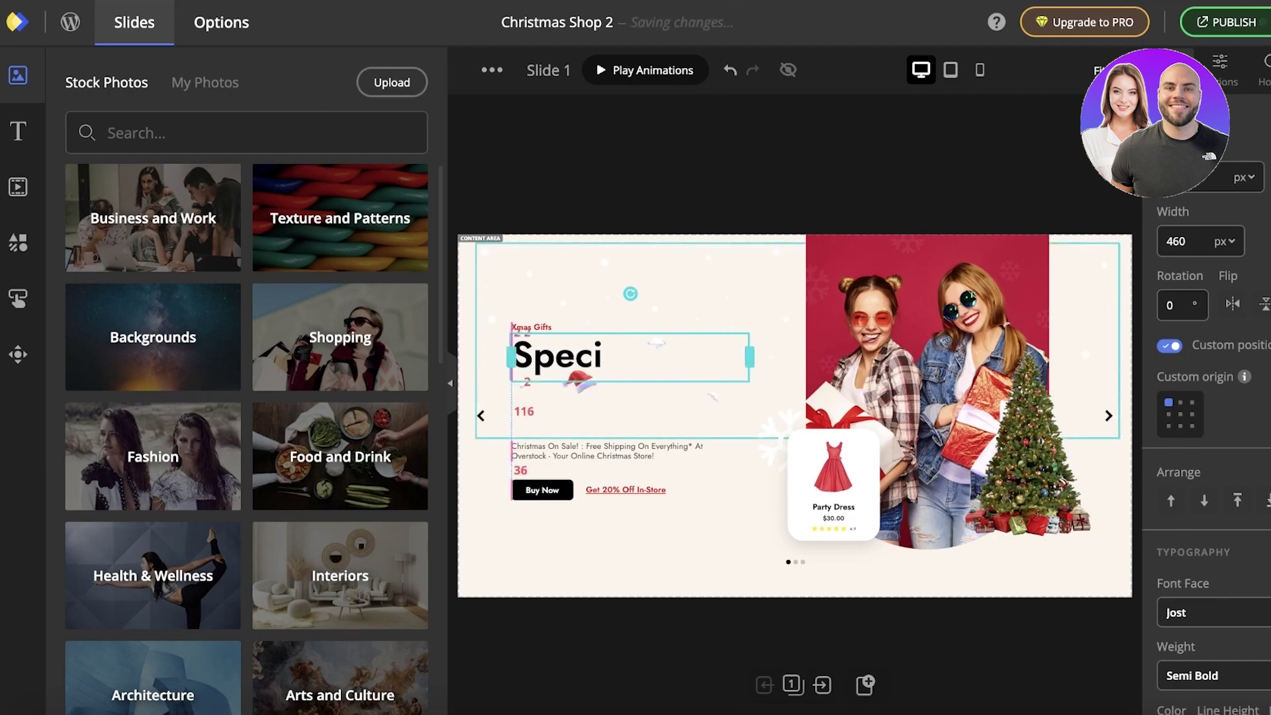
key(BackSpace)
key(BackSpace)
key(BackSpace)
key(BackSpace)
key(BackSpace)
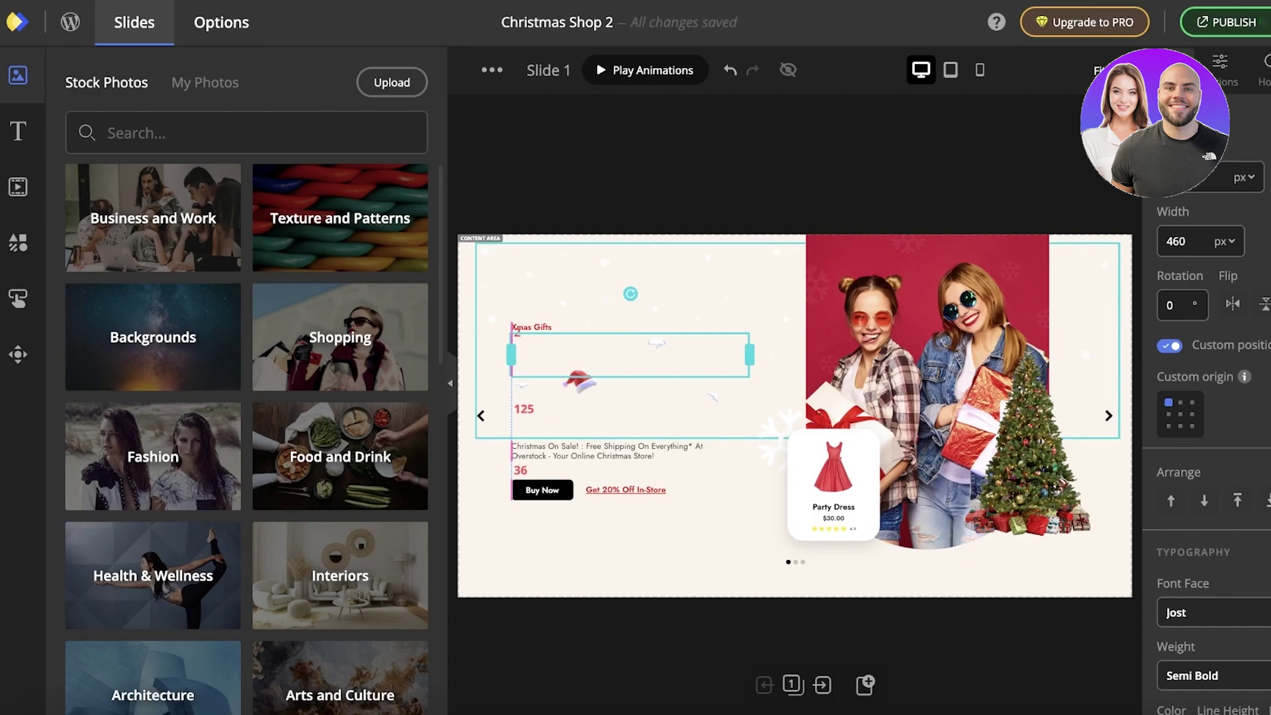
text(Happy Easter Shopping)
click(613, 632)
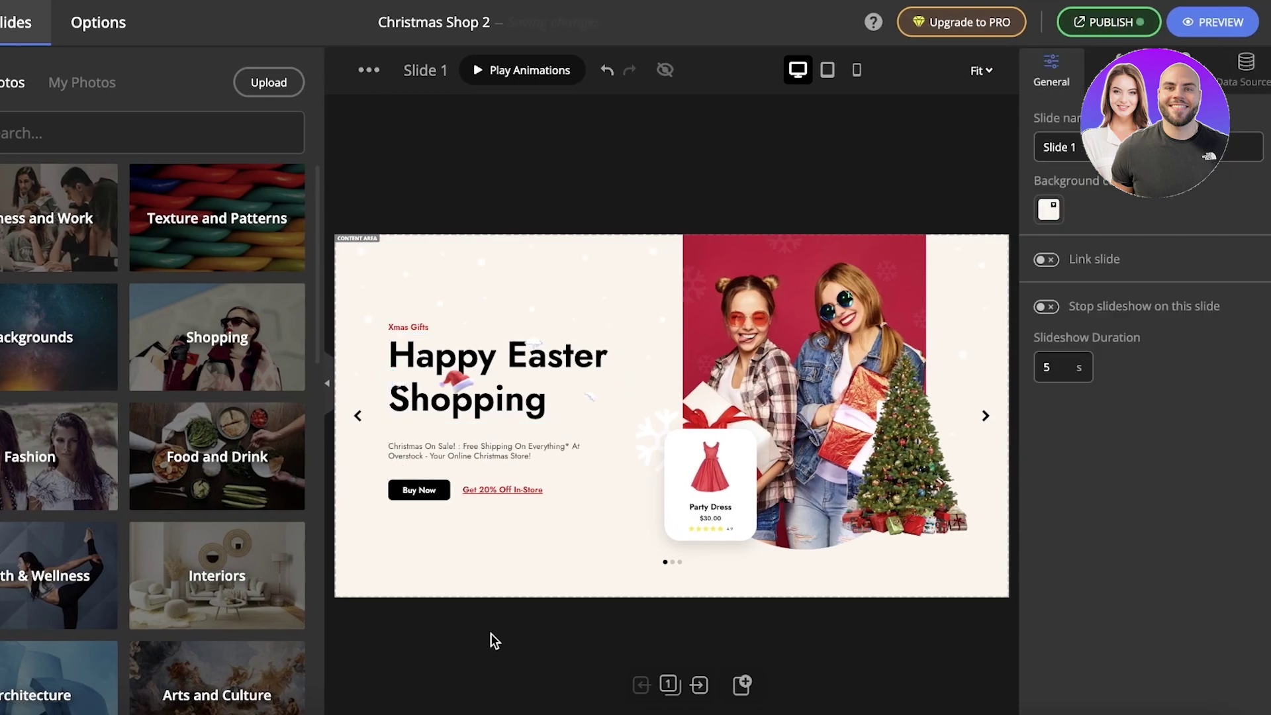
Delete the Santa hat, the photo of two women, and the Christmas tree from Slide 1.
click(448, 390)
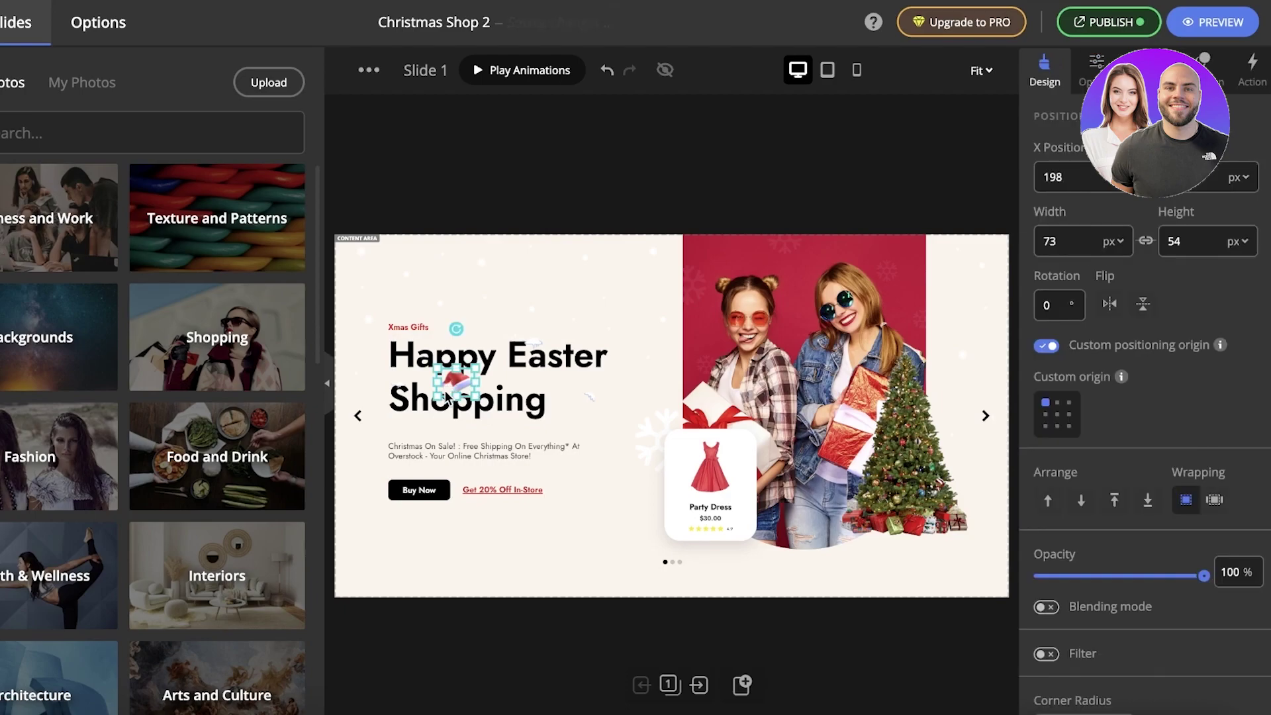
key(Delete)
click(514, 283)
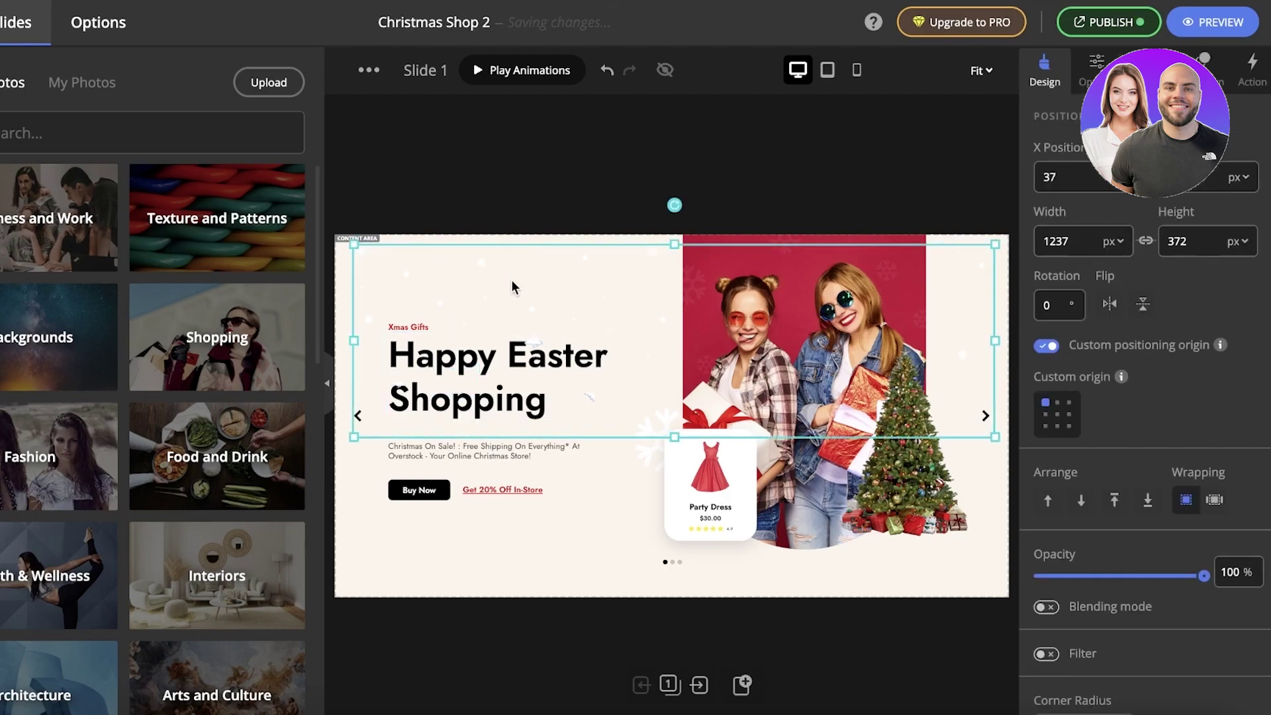
click(832, 366)
key(Delete)
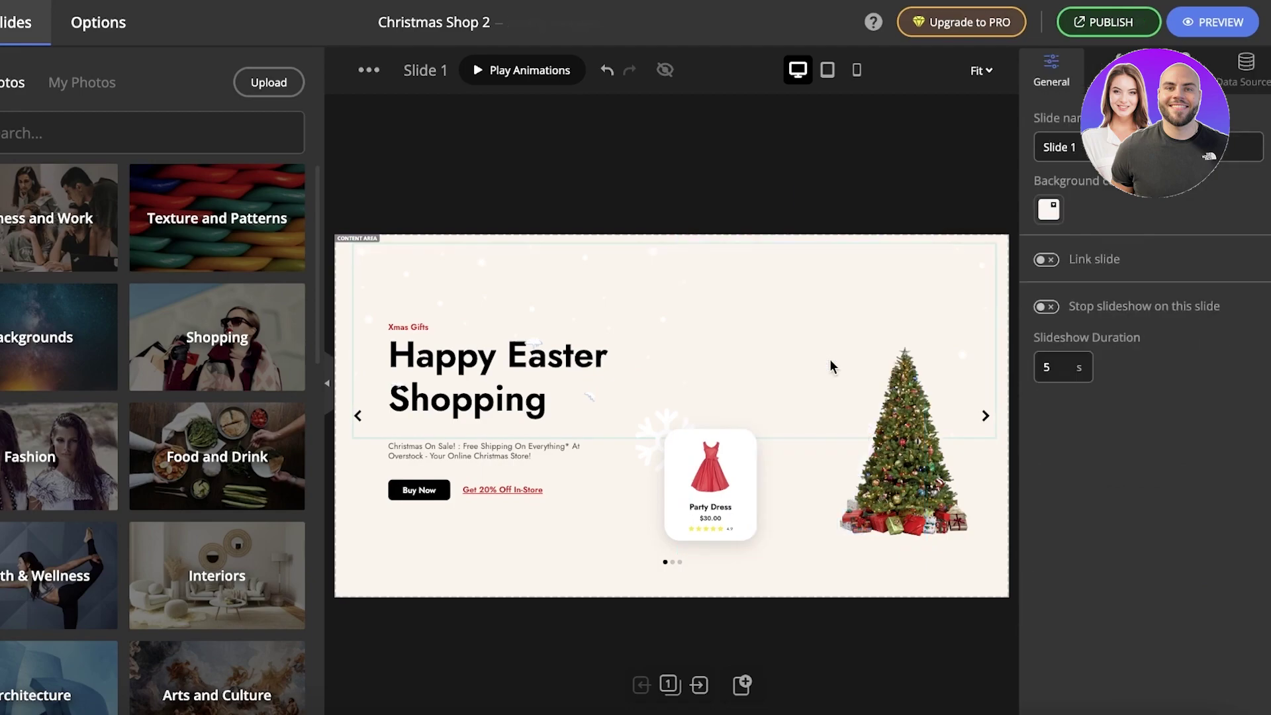
click(906, 454)
key(Delete)
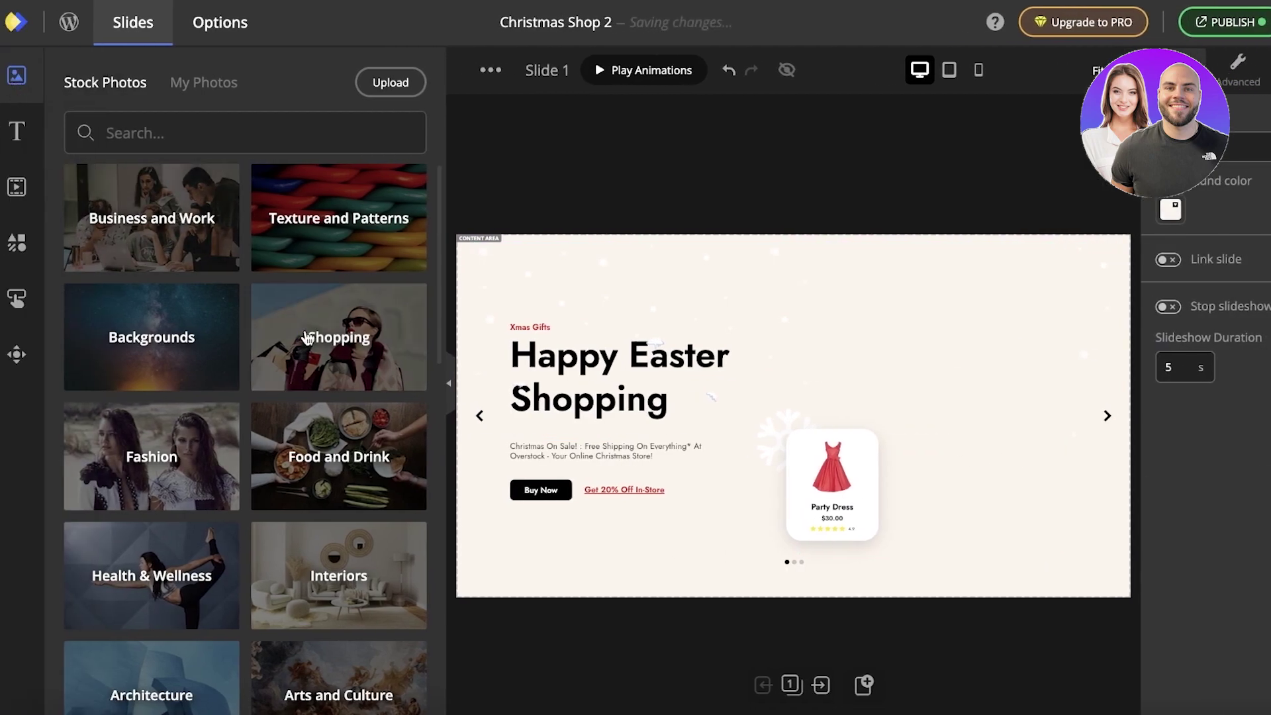
Add a clothing-store photo from the Shopping stock photos, resize it, and delete the old store photo.
click(201, 335)
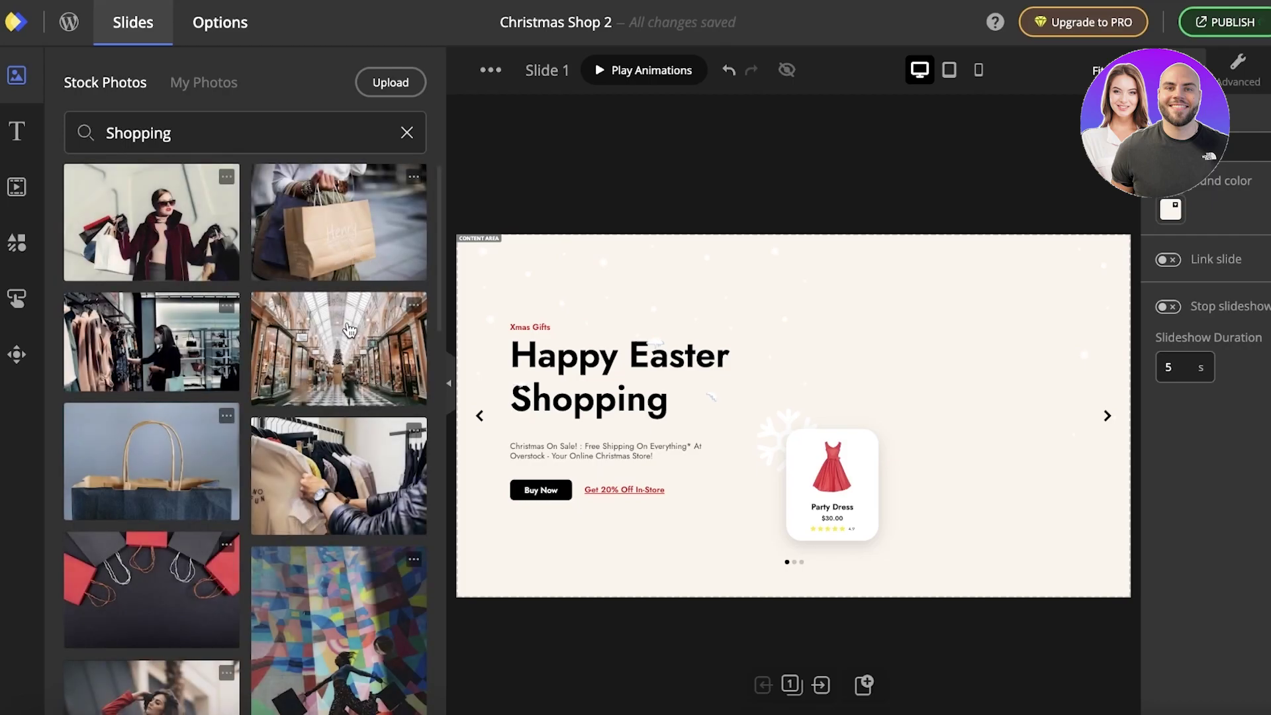
click(166, 351)
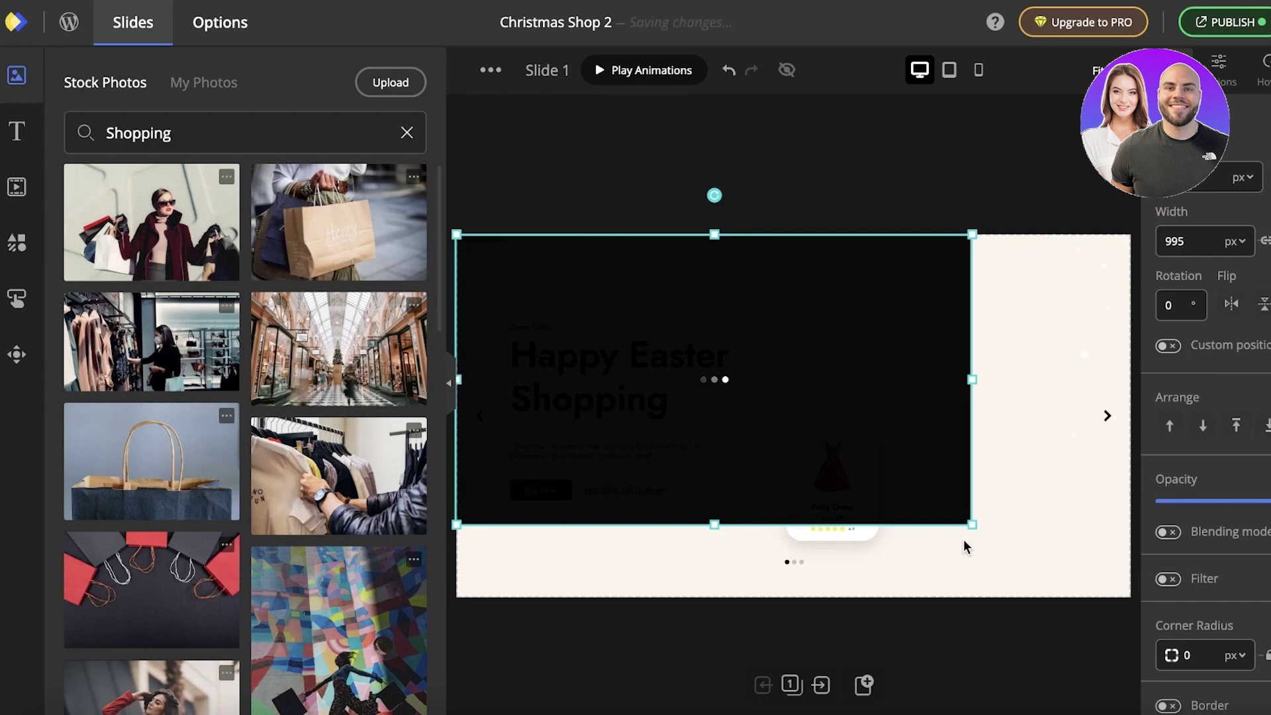
drag(965, 529, 1100, 416)
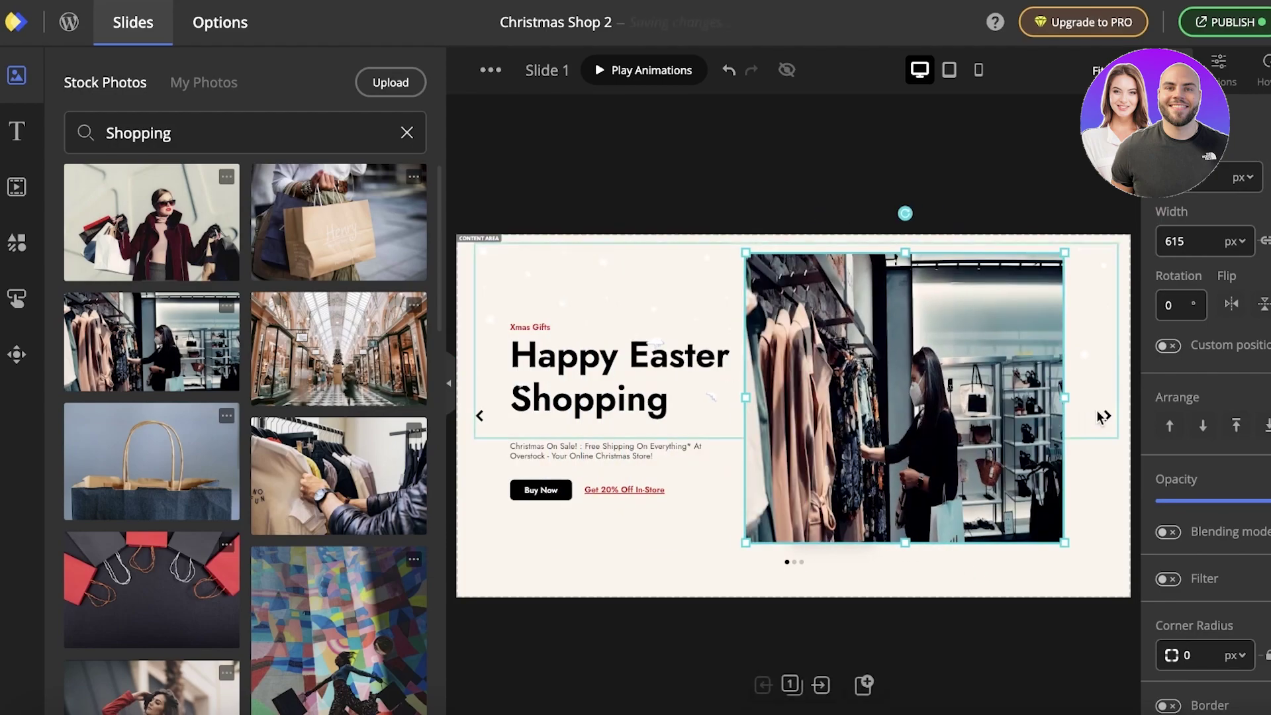
drag(869, 397, 999, 400)
key(Delete)
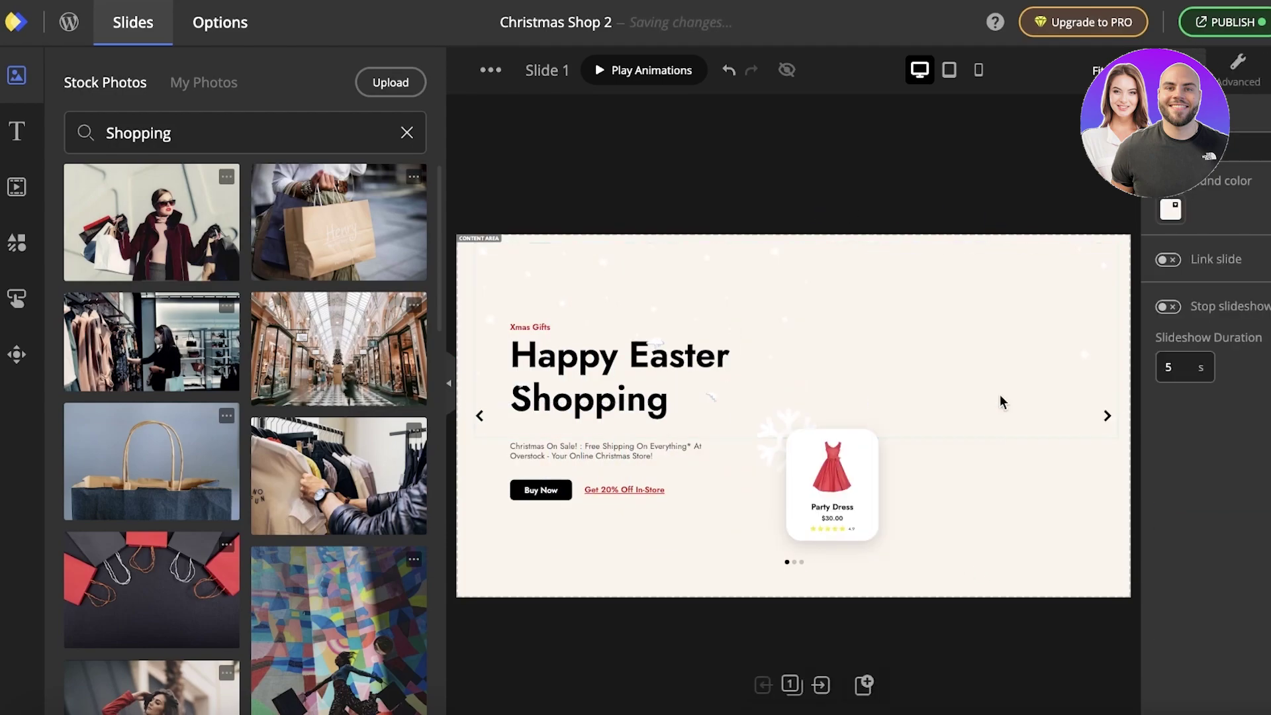
Add the shopping-bag stock photo and send it behind the Party Dress card.
scroll(401, 450, down, 10)
scroll(280, 430, down, 5)
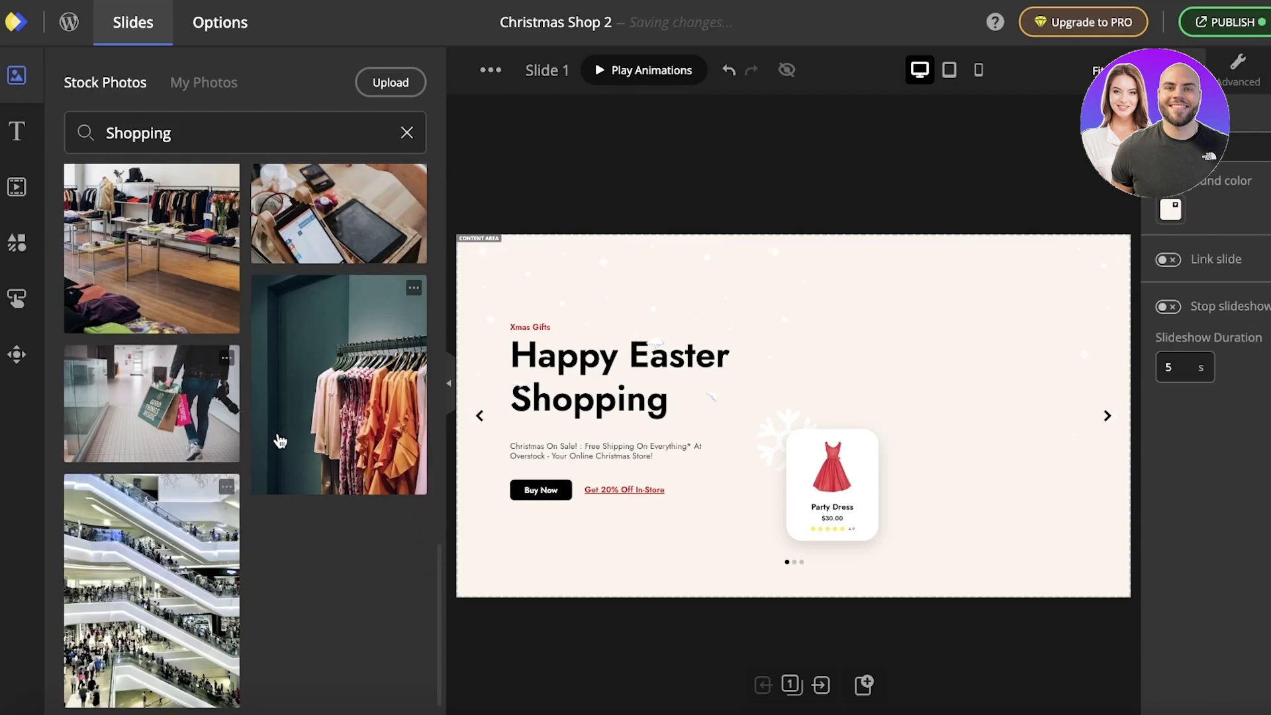
scroll(284, 476, down, 5)
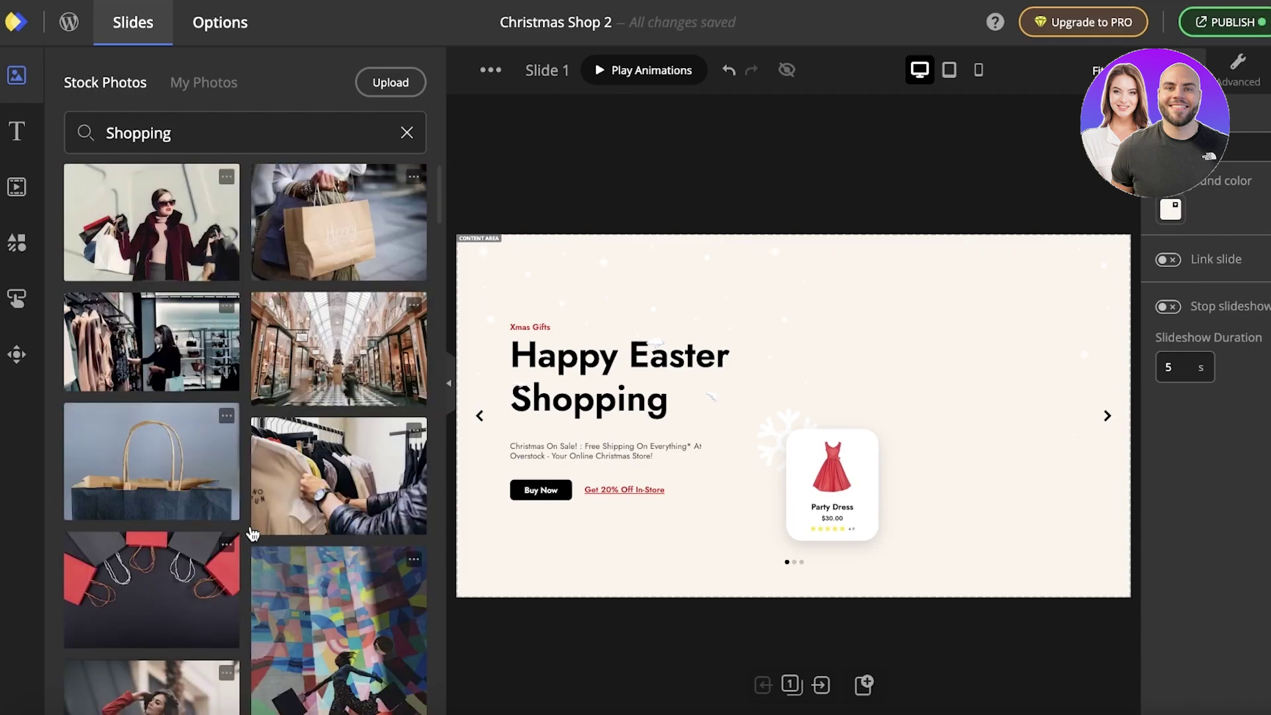
click(274, 238)
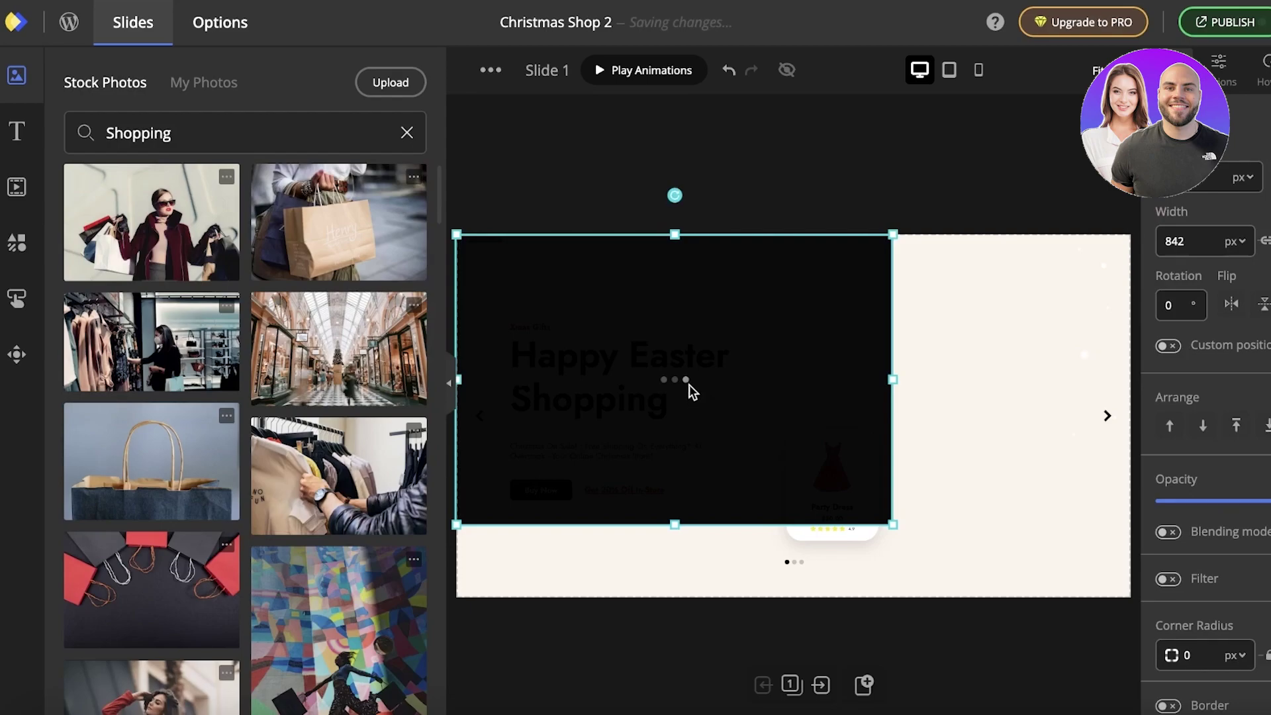
right_click(947, 392)
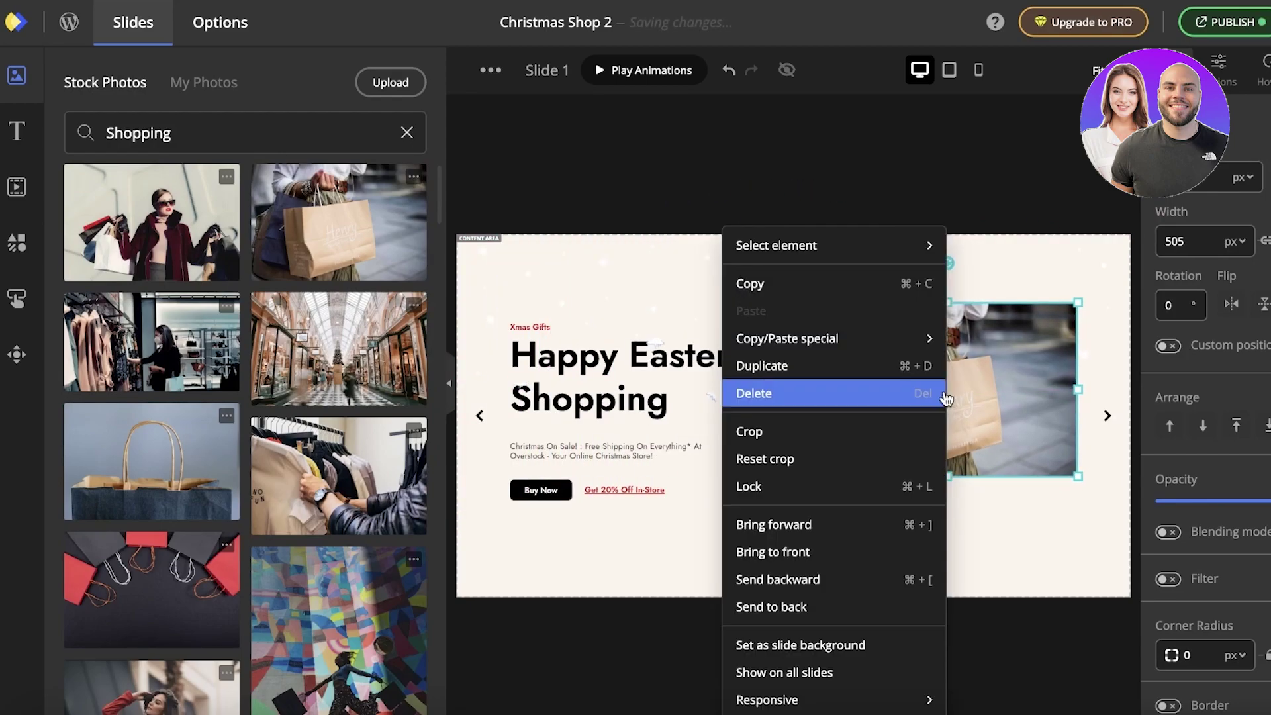
click(803, 581)
click(1007, 511)
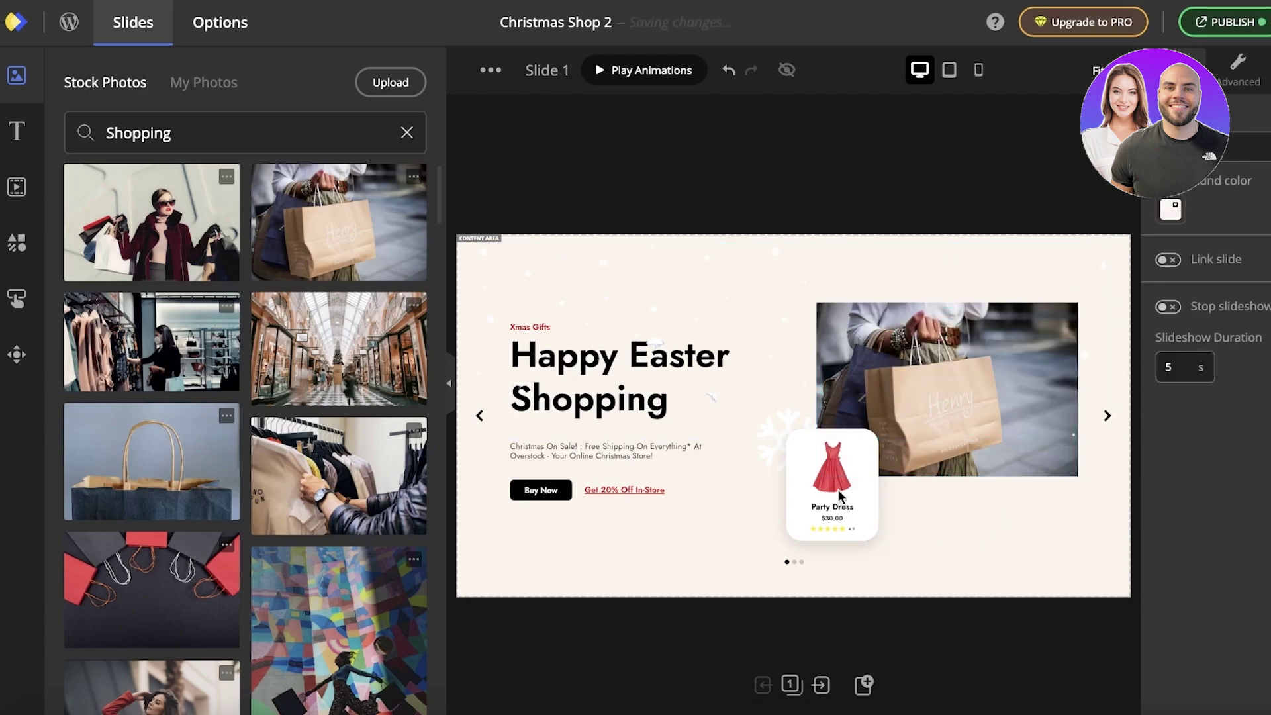
click(1117, 414)
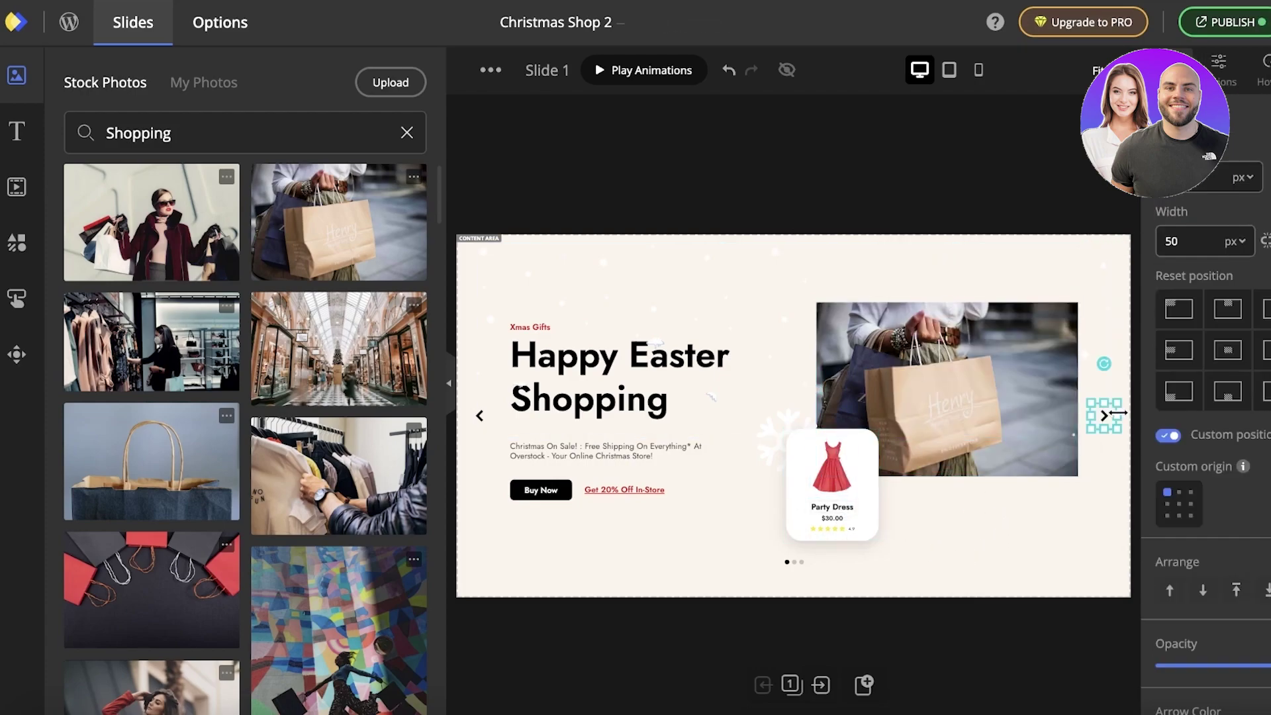
Go to the Perfect Christmas Offer slide and inspect the Buy Now button's link options.
click(1106, 491)
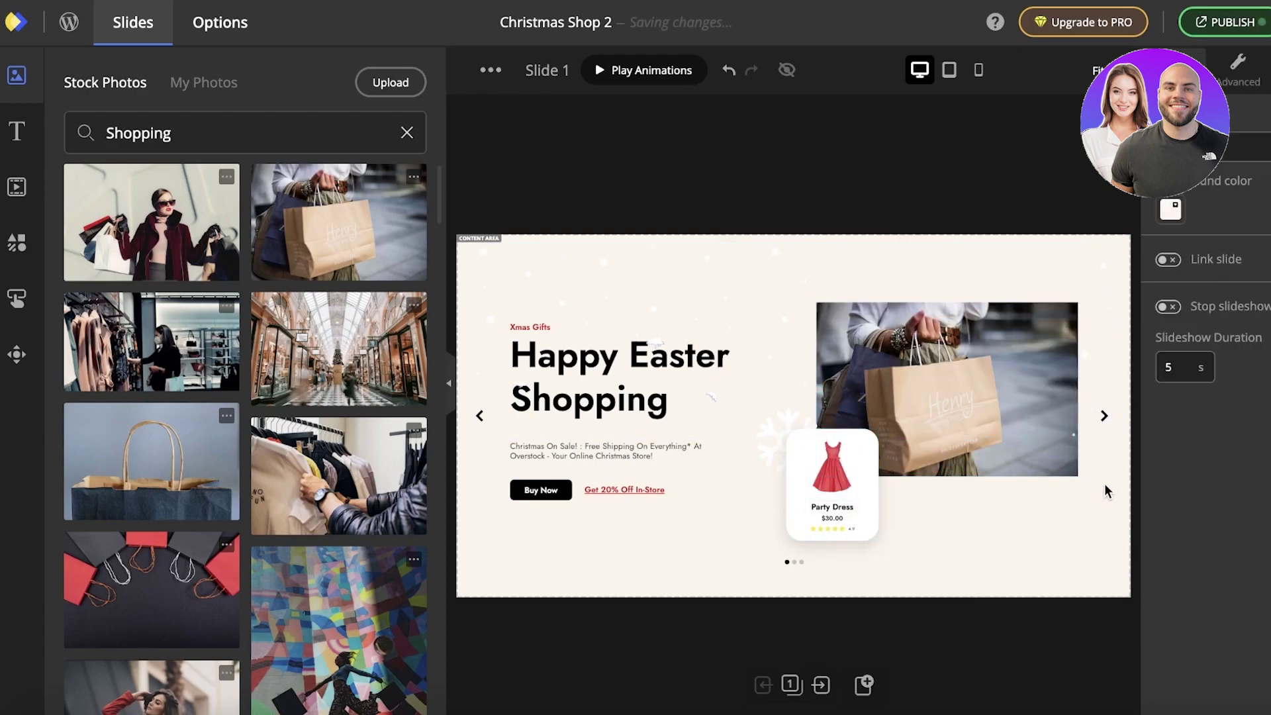
click(821, 686)
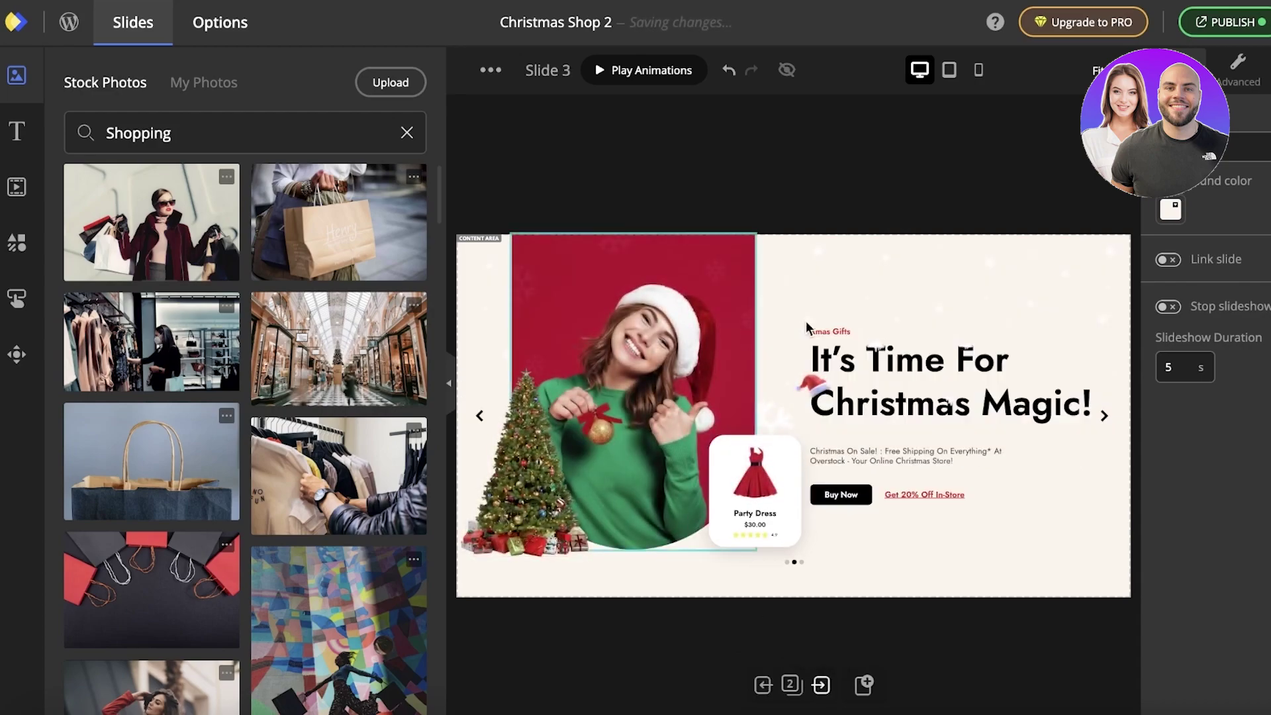
click(822, 686)
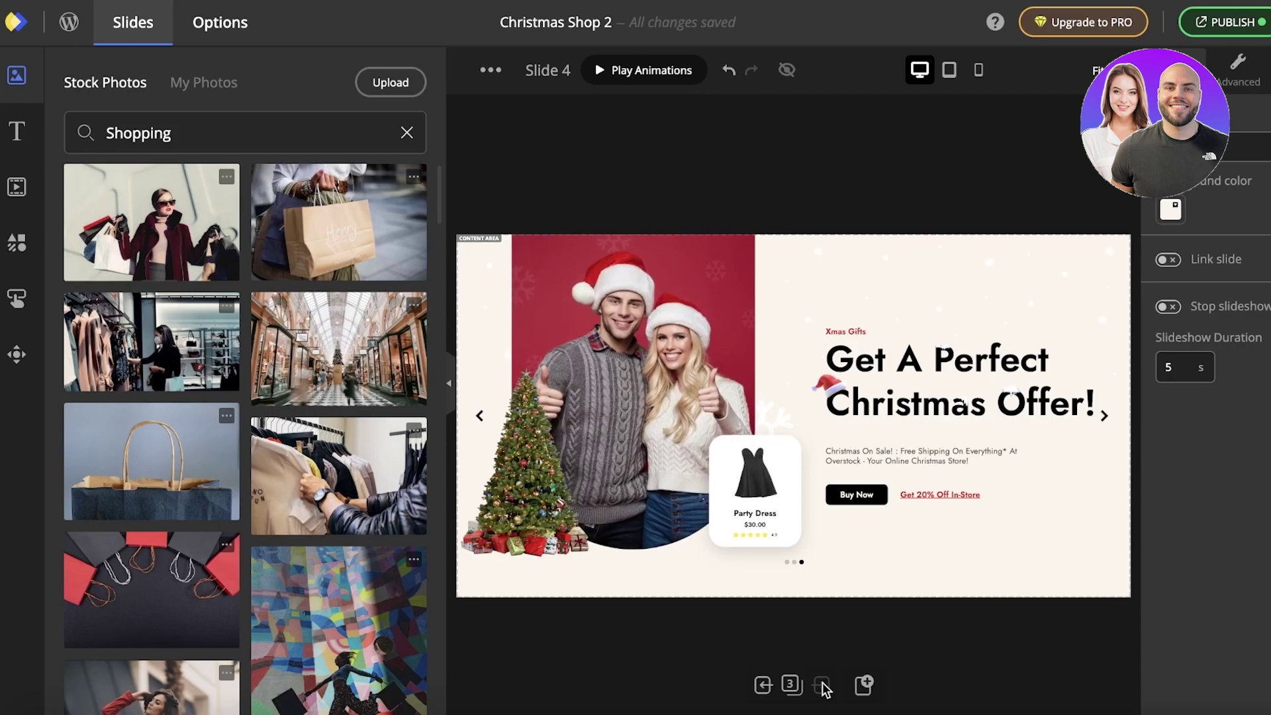
click(869, 498)
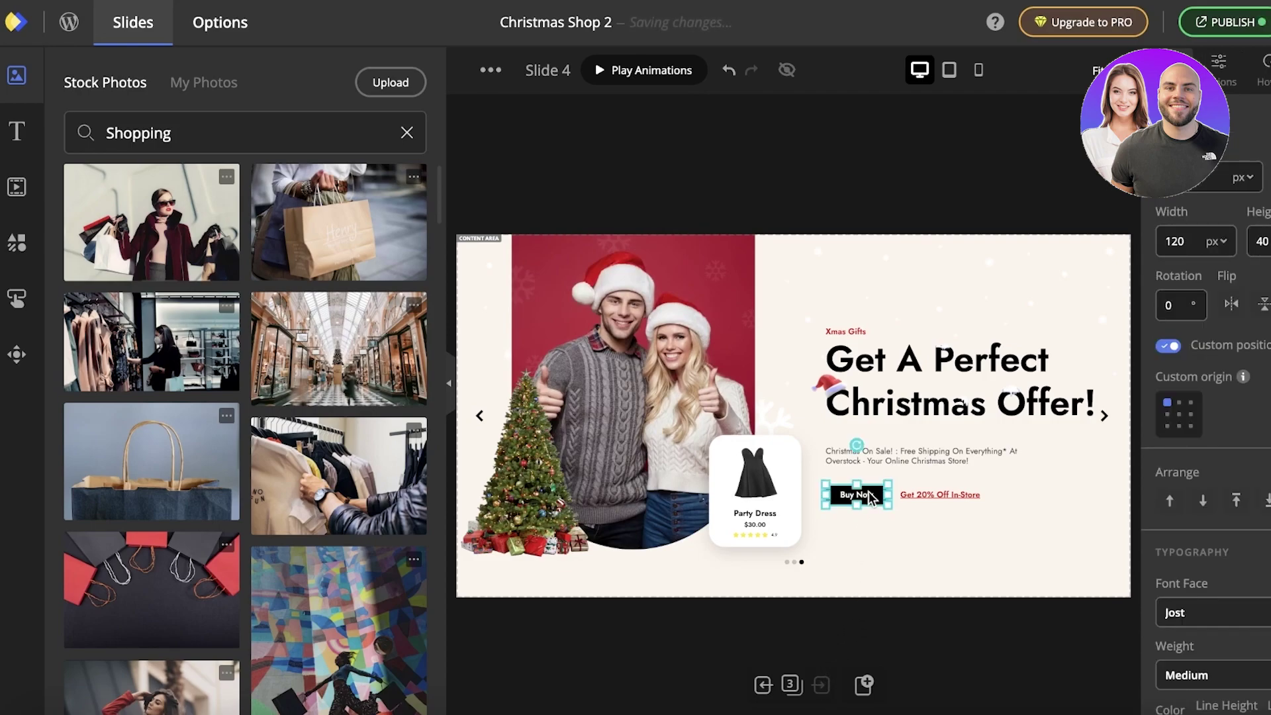
scroll(1205, 437, down, 8)
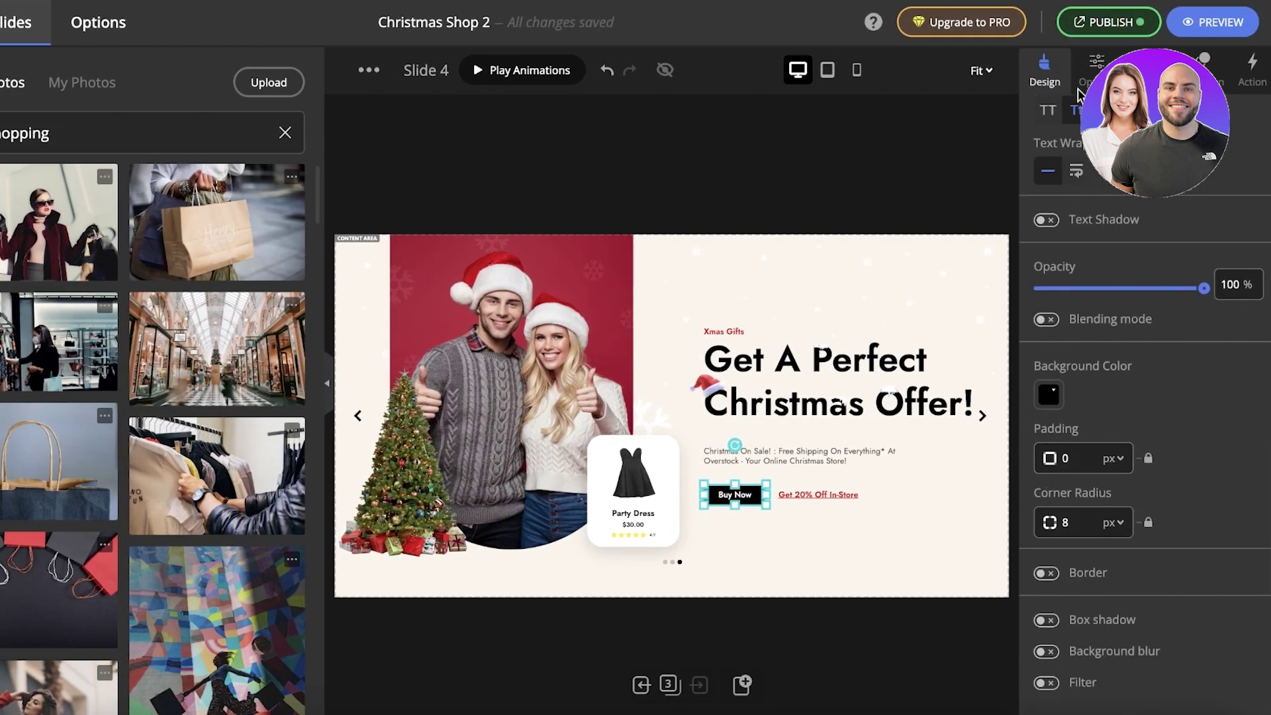
click(1094, 72)
scroll(1158, 324, down, 6)
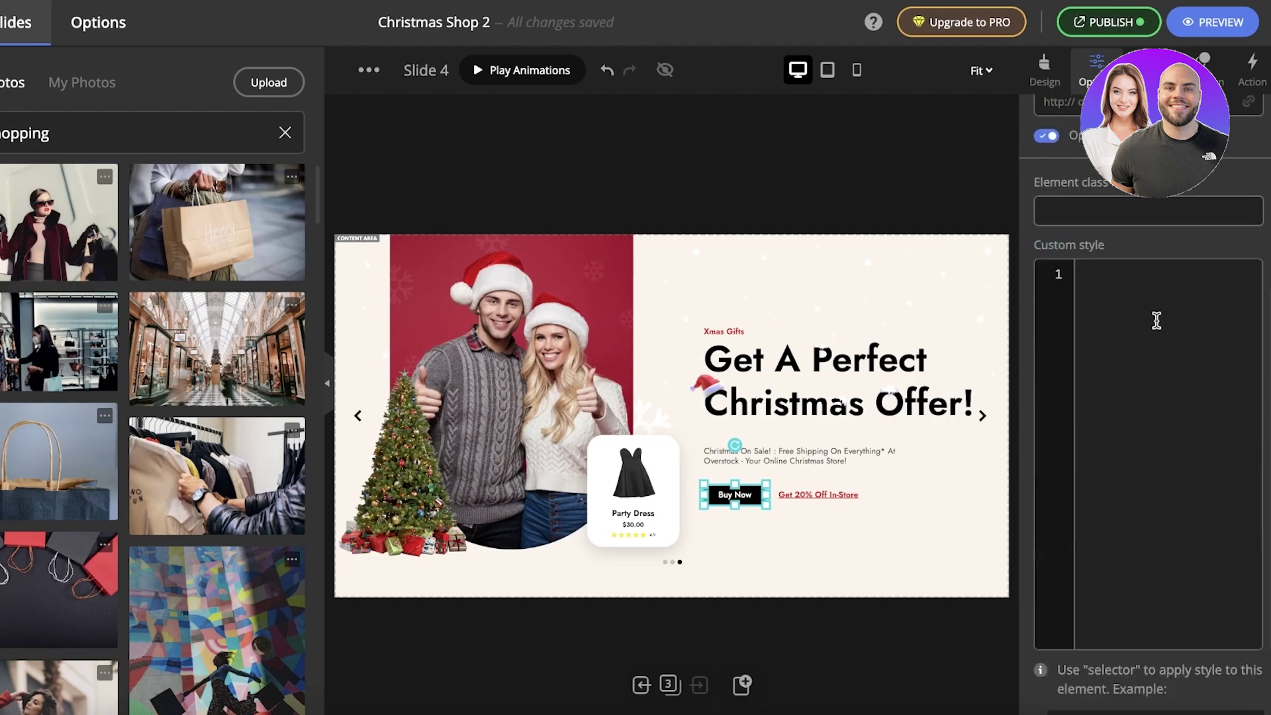
scroll(1138, 331, up, 5)
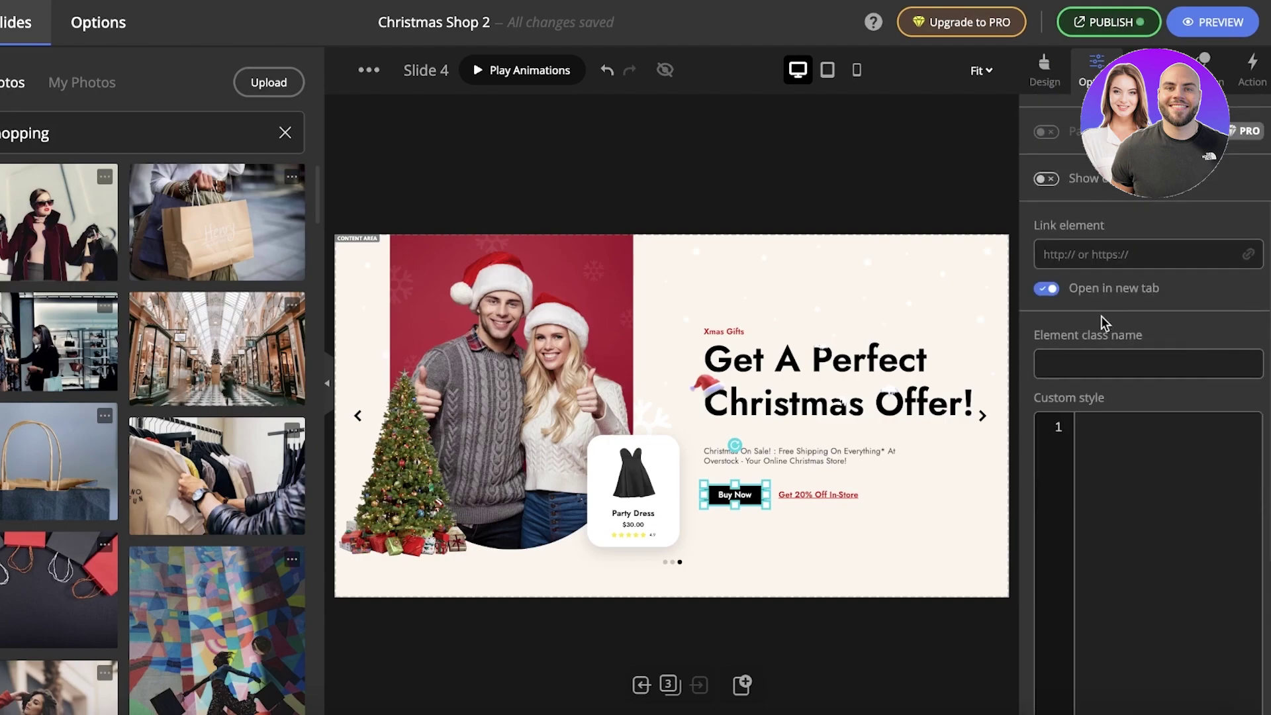
click(1066, 260)
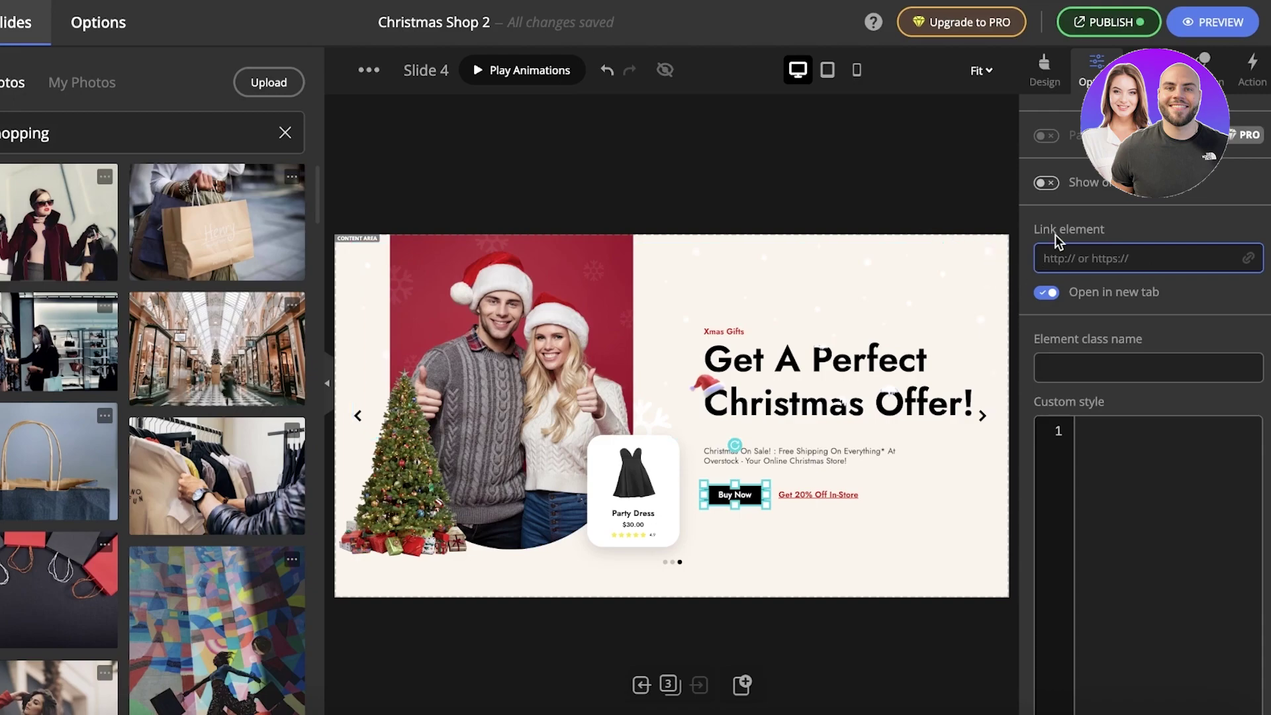
Review Buy Now's hover, animation and action settings, then return to the Christmas Magic slide.
scroll(1165, 258, up, 3)
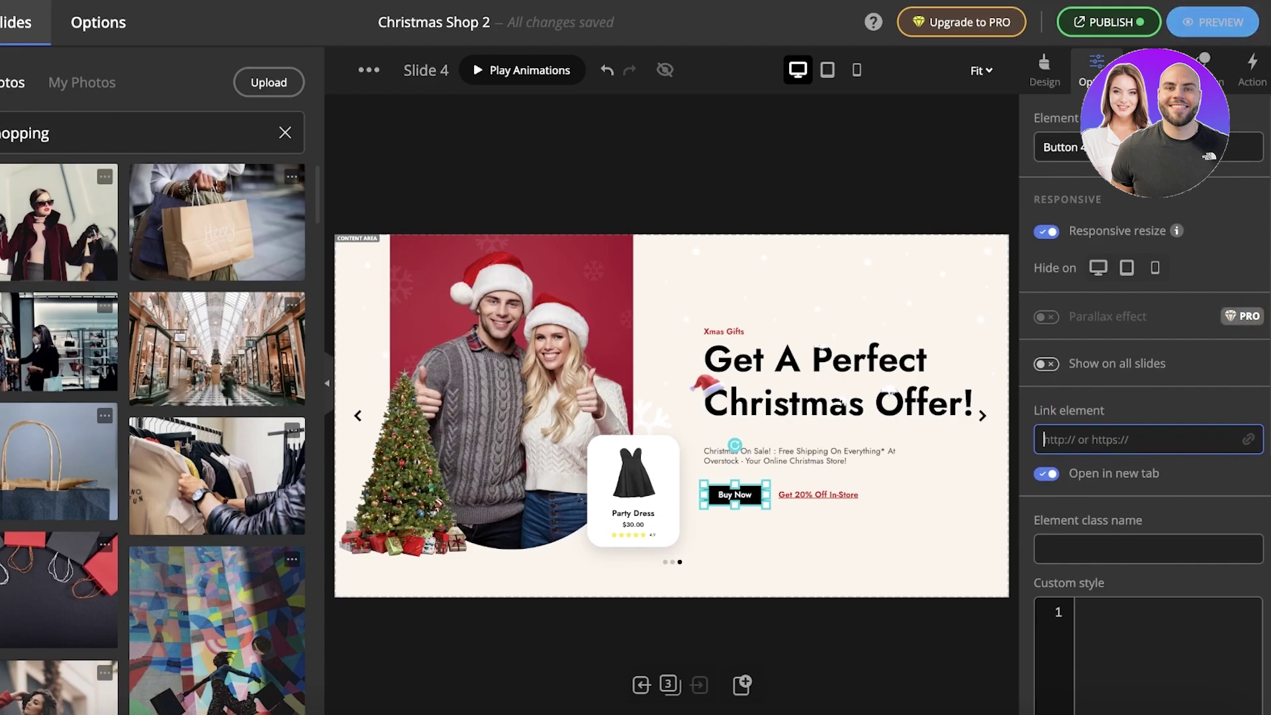
click(1150, 69)
click(1202, 69)
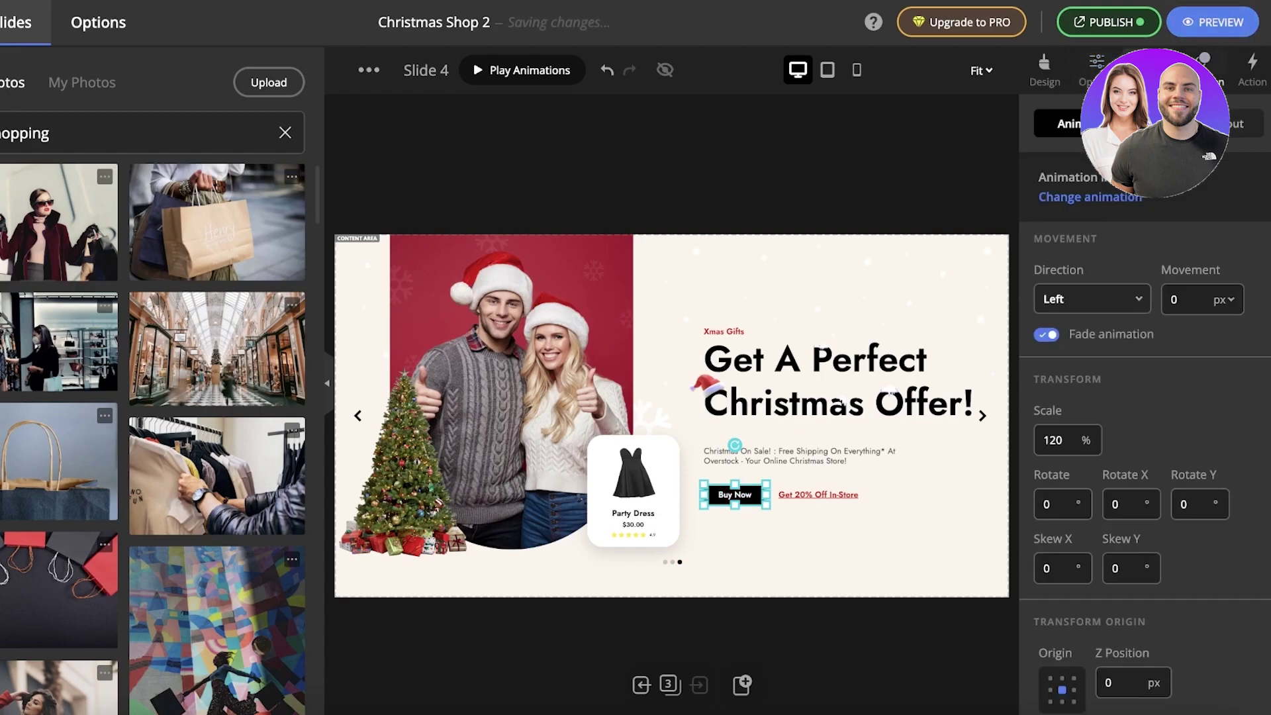
click(1253, 72)
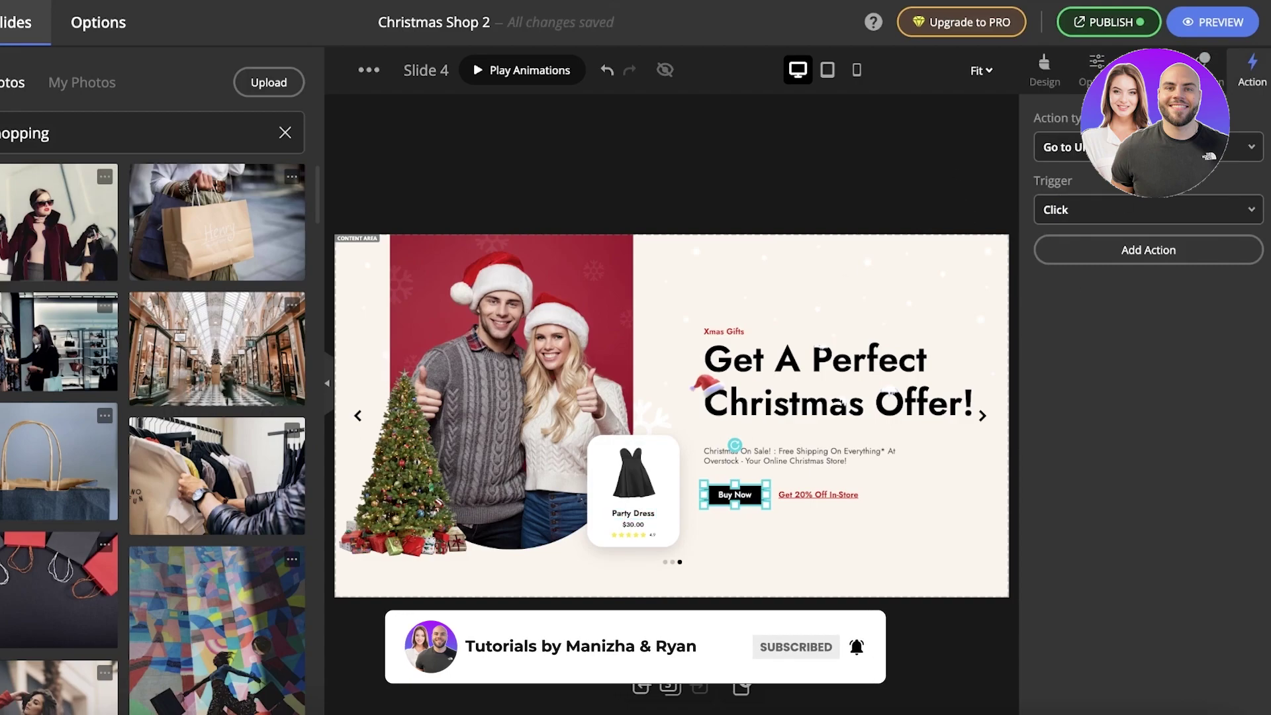
click(1204, 67)
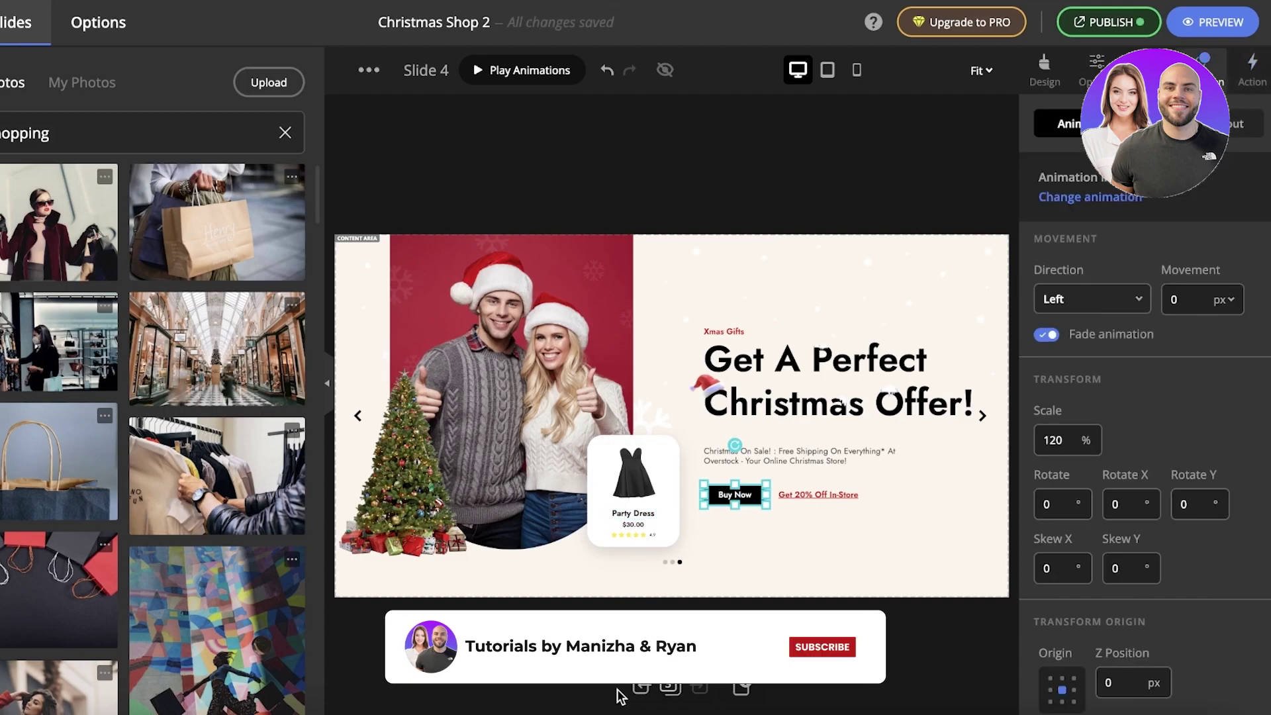
click(640, 687)
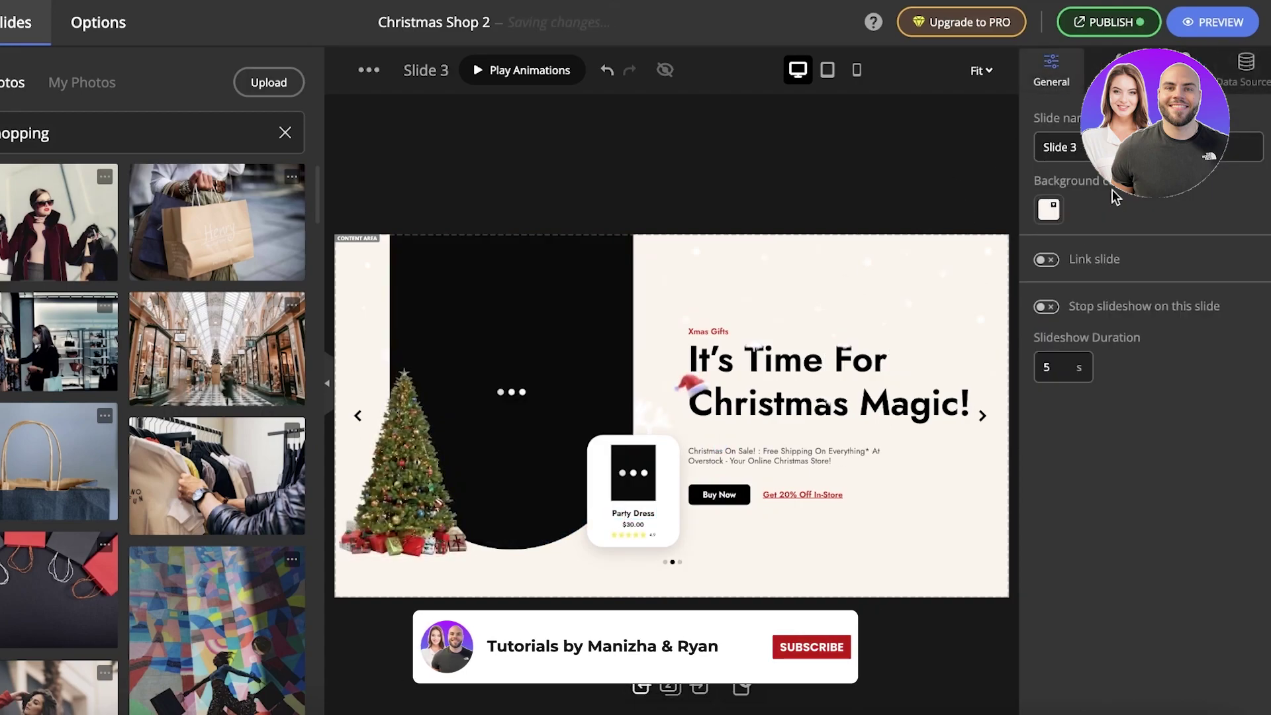
Publish Christmas Shop 2's changes and copy its [depicter id="2"] shortcode.
click(1077, 25)
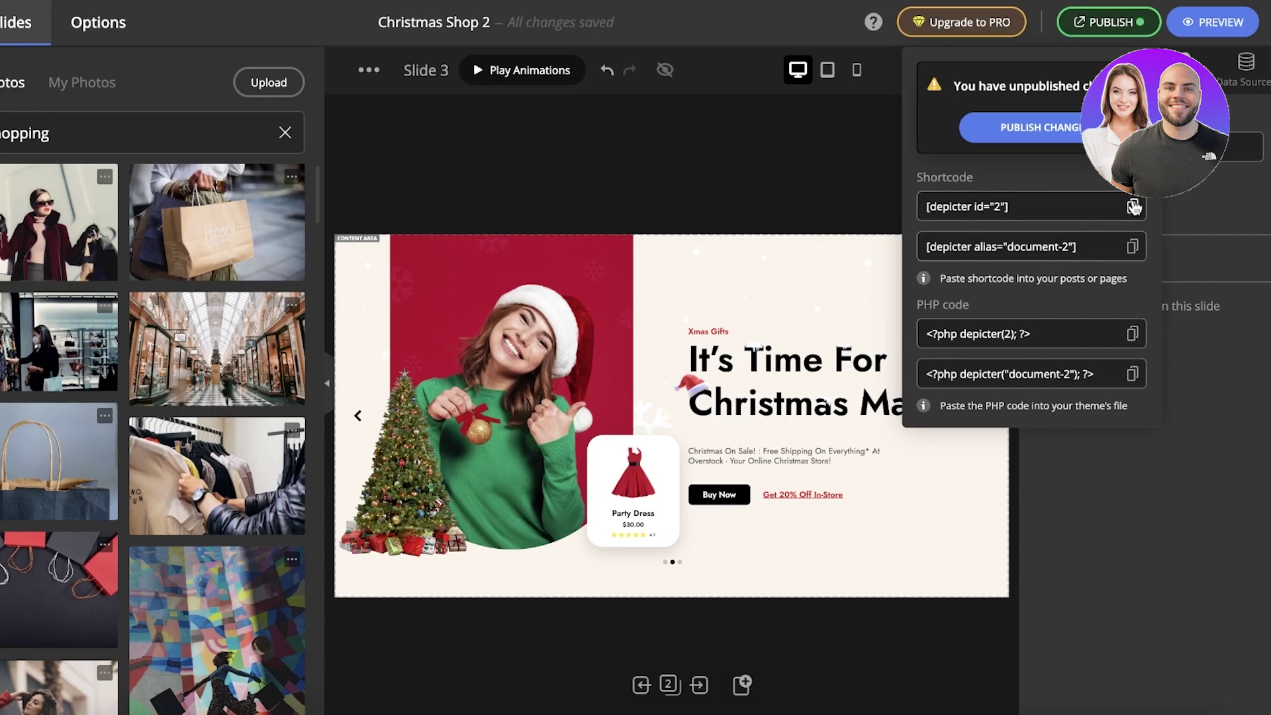
click(1064, 127)
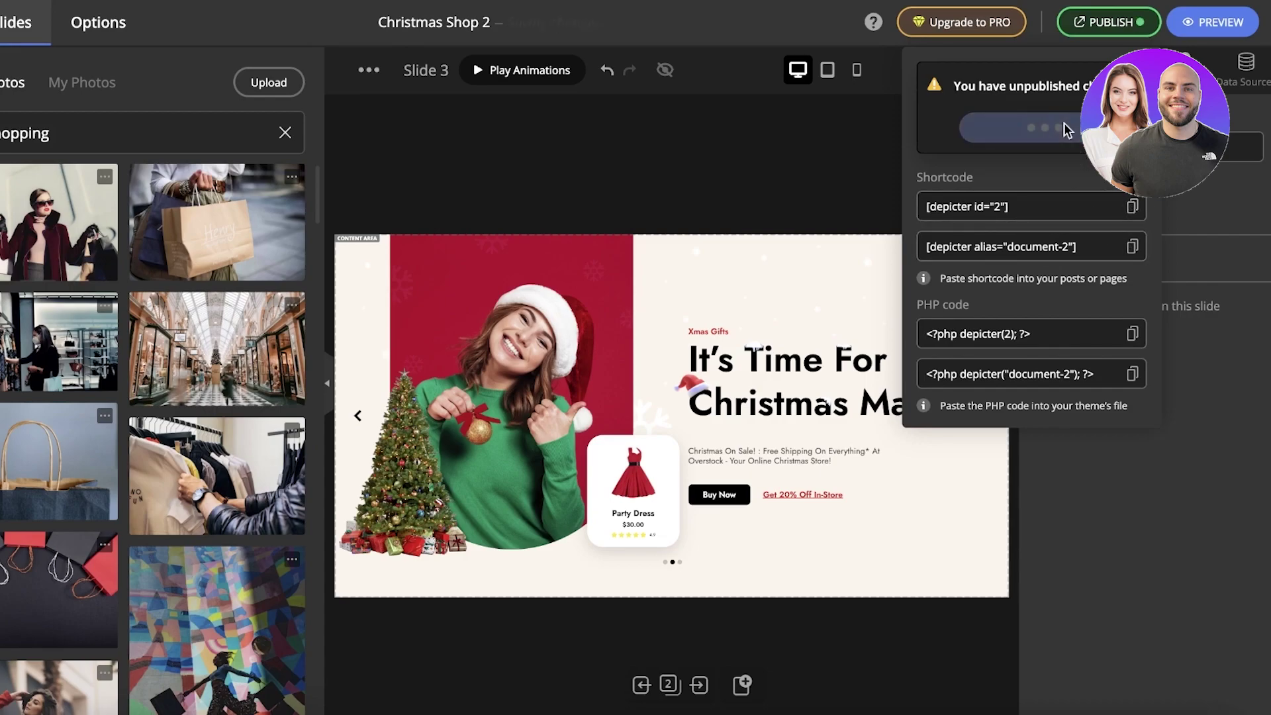
click(1128, 218)
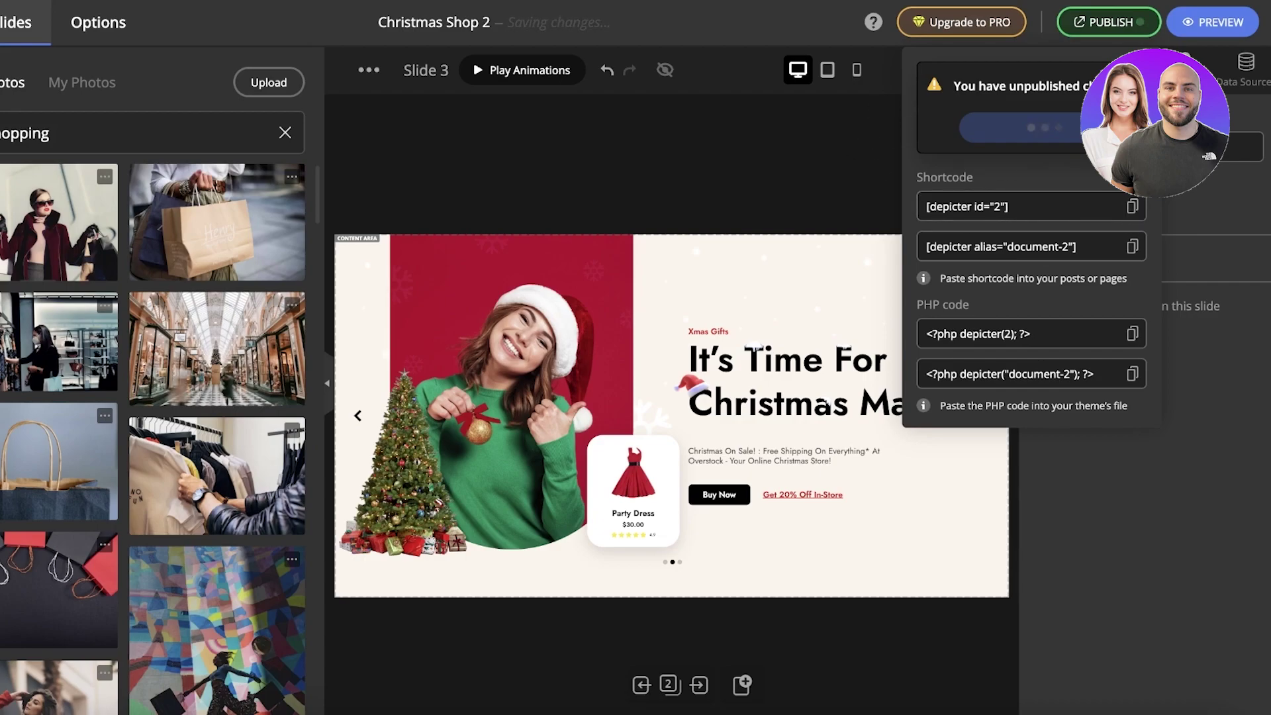
right_click(1, 24)
key(Escape)
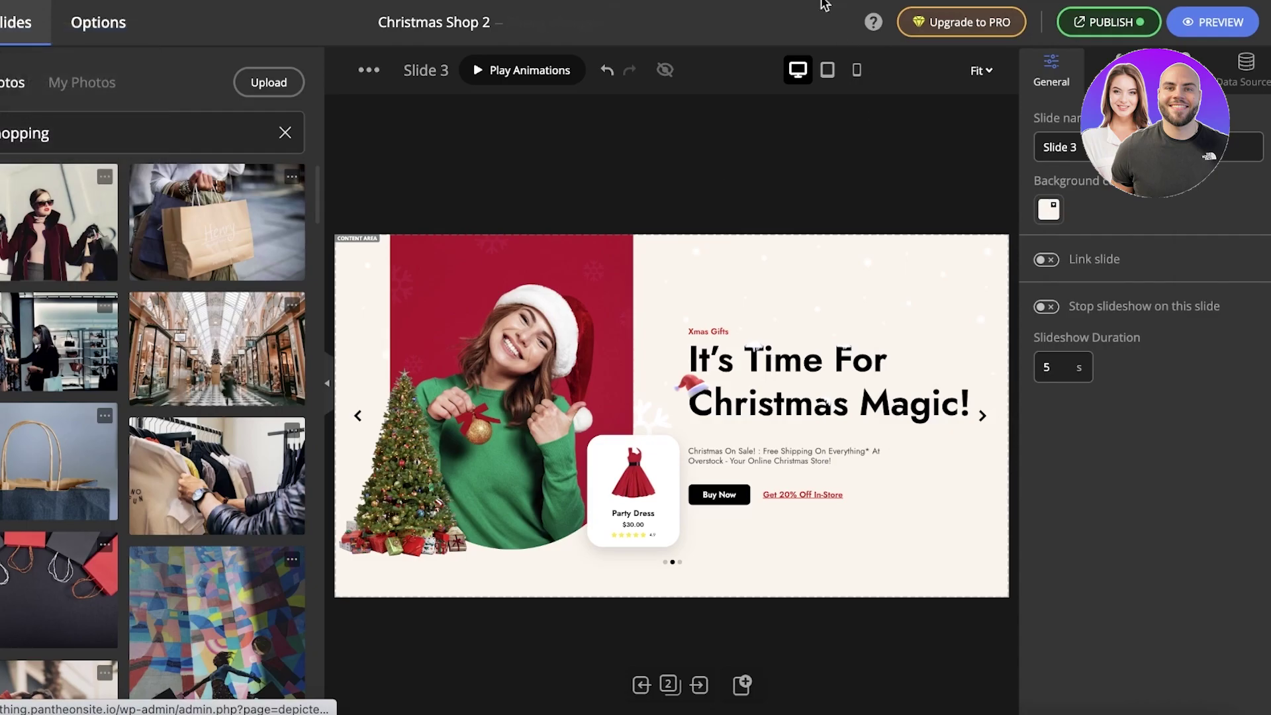
click(1114, 22)
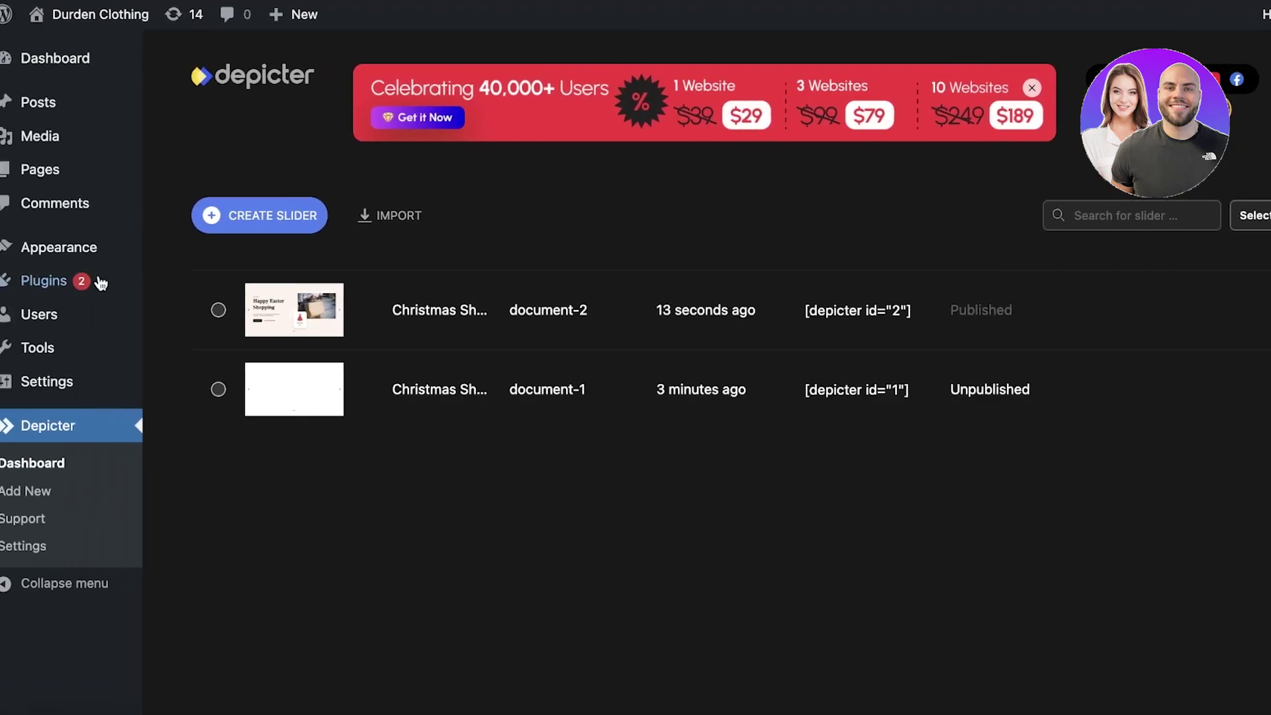
From the Dashboard, visit the site, launch Edit site, and expand the deceptive-site warning details.
click(37, 64)
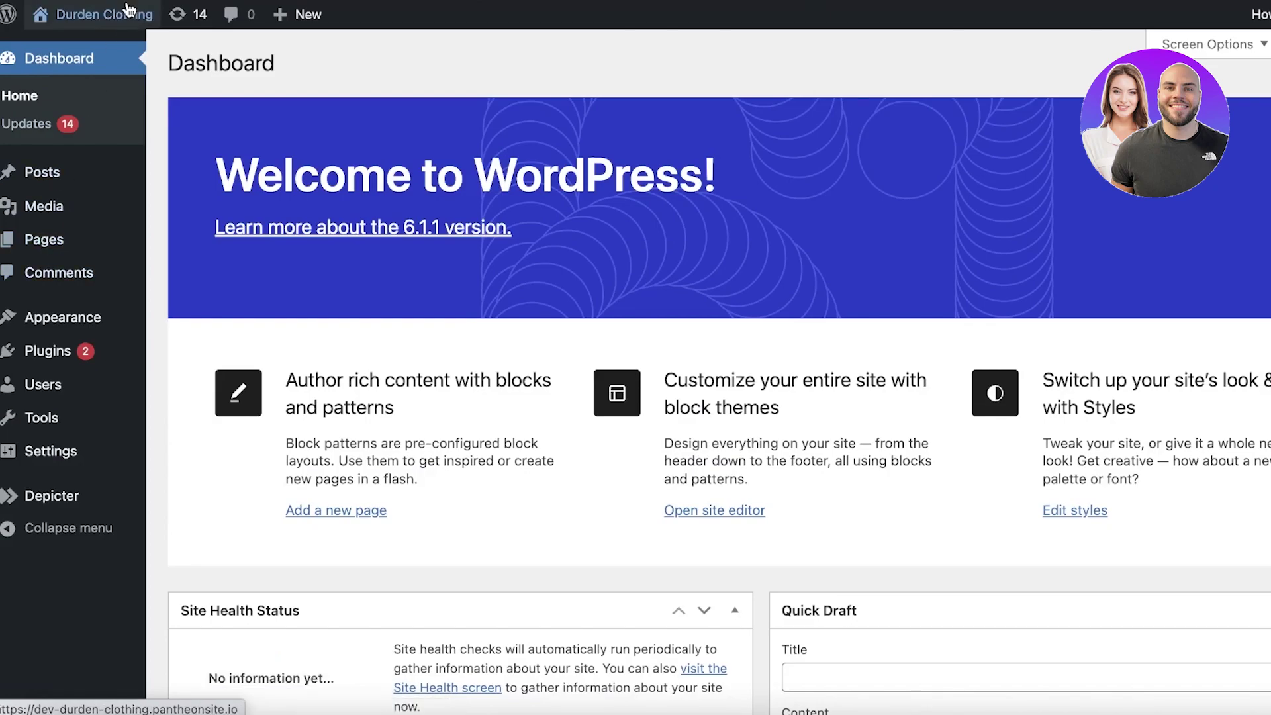
mouse_move(126, 15)
click(106, 49)
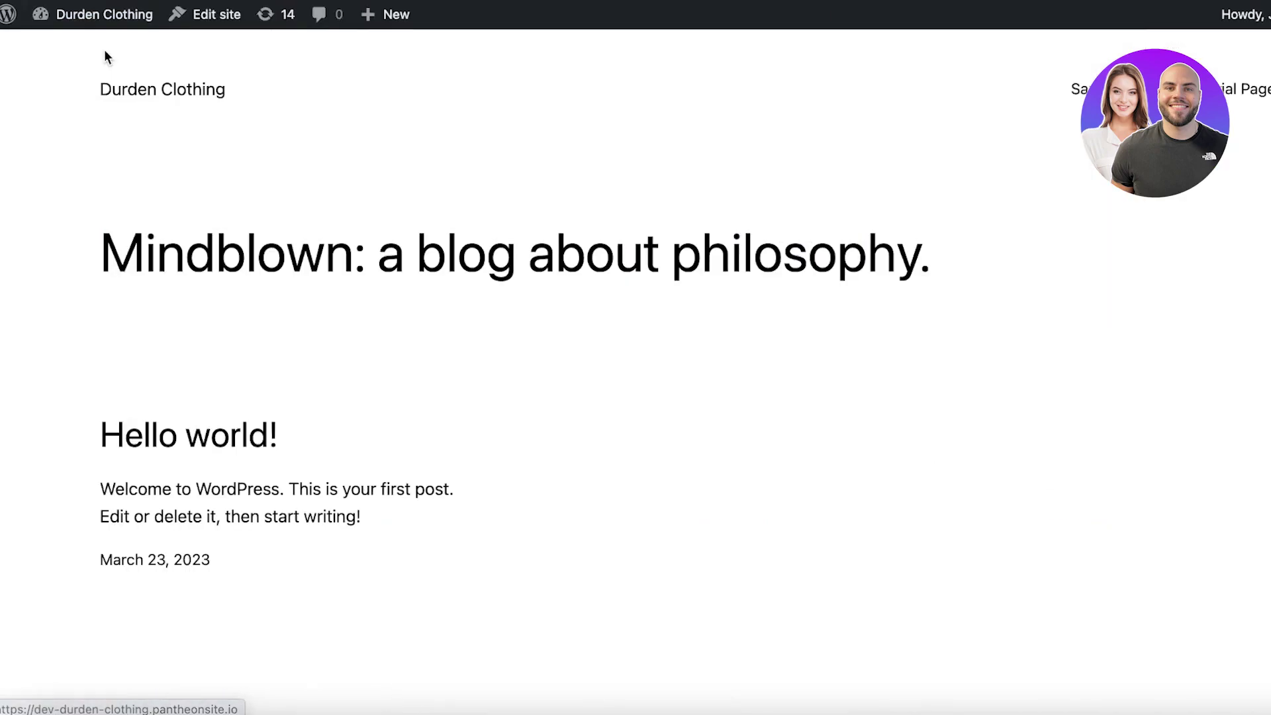
click(187, 16)
click(410, 481)
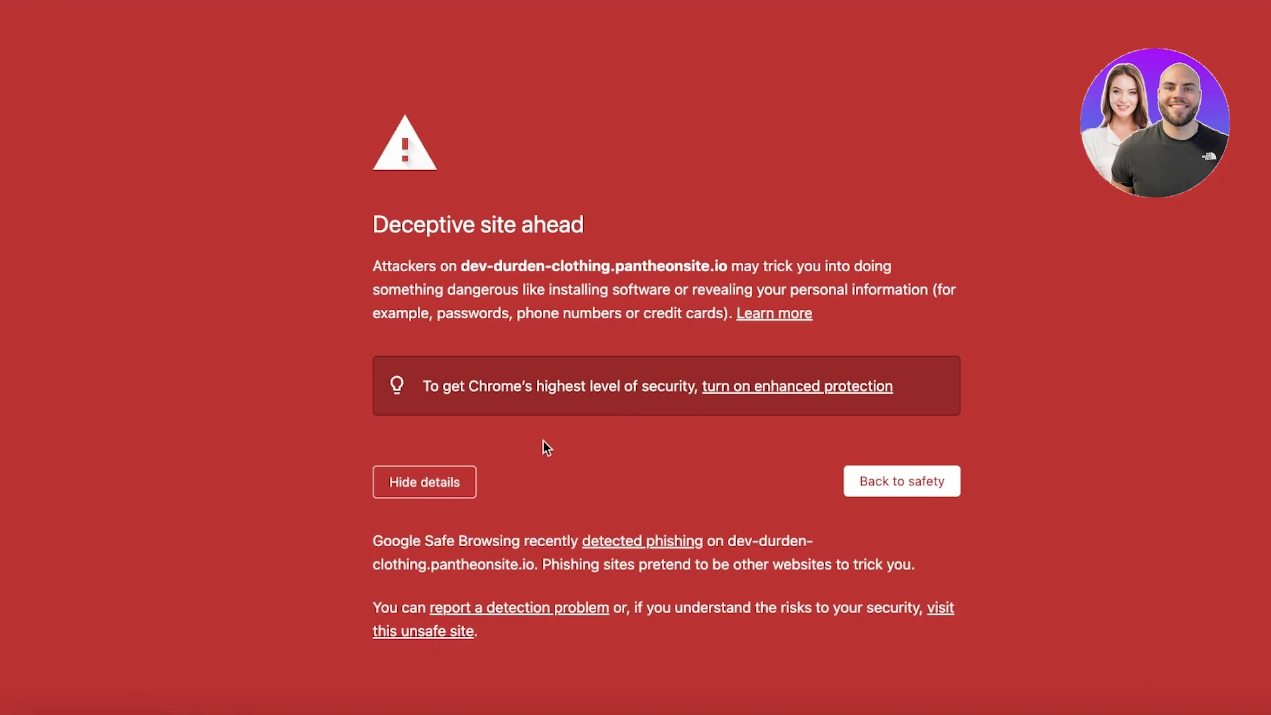
Get past the warning and add a Code block containing [depicter id="2"] below the site heading.
click(426, 637)
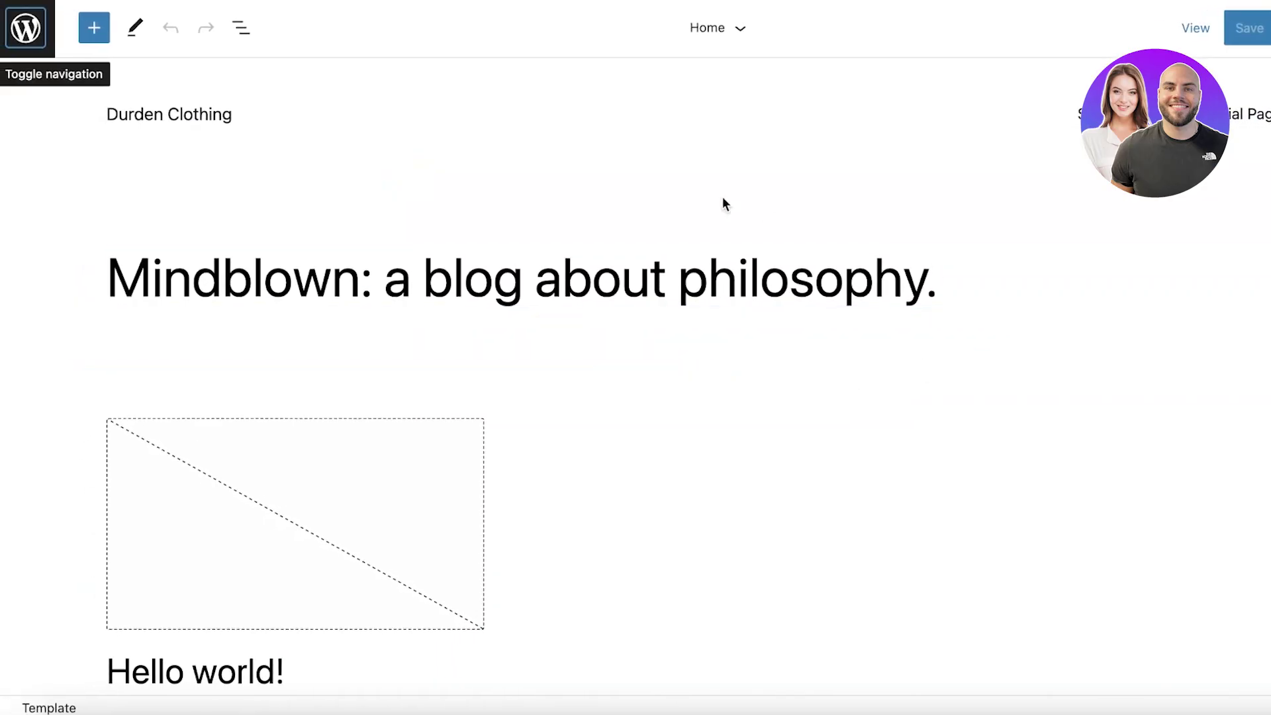
click(97, 27)
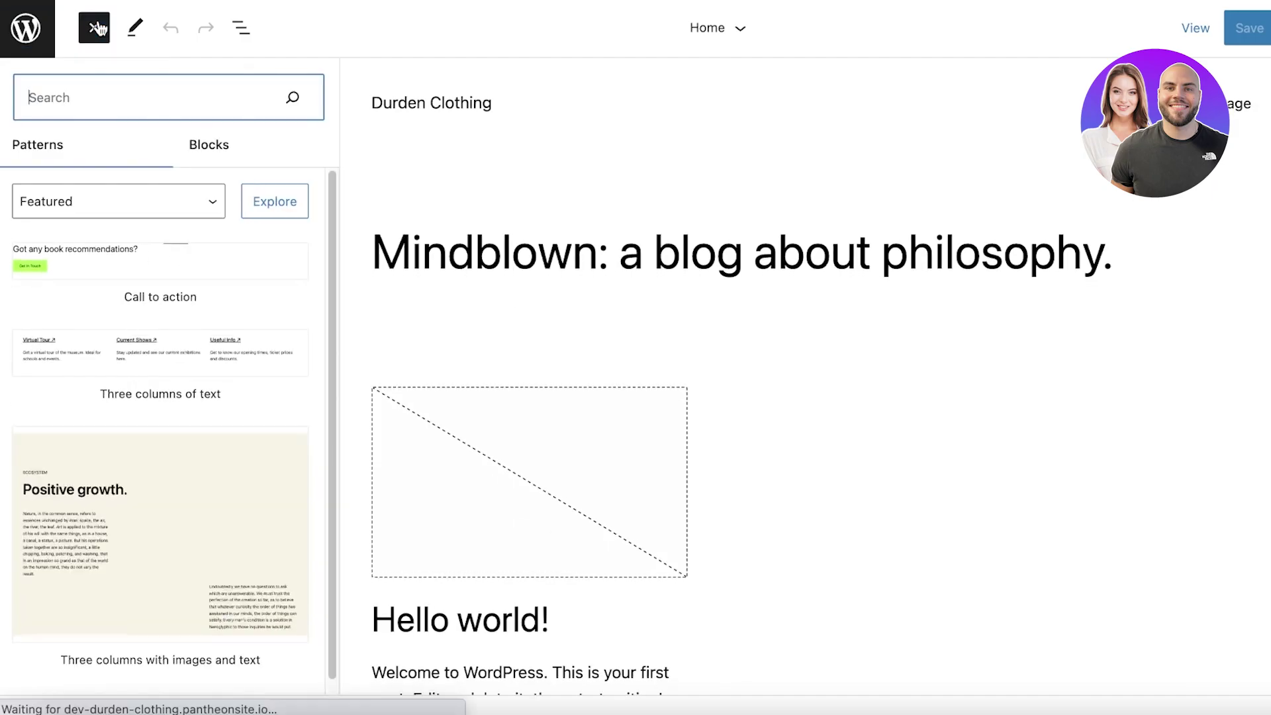
click(193, 150)
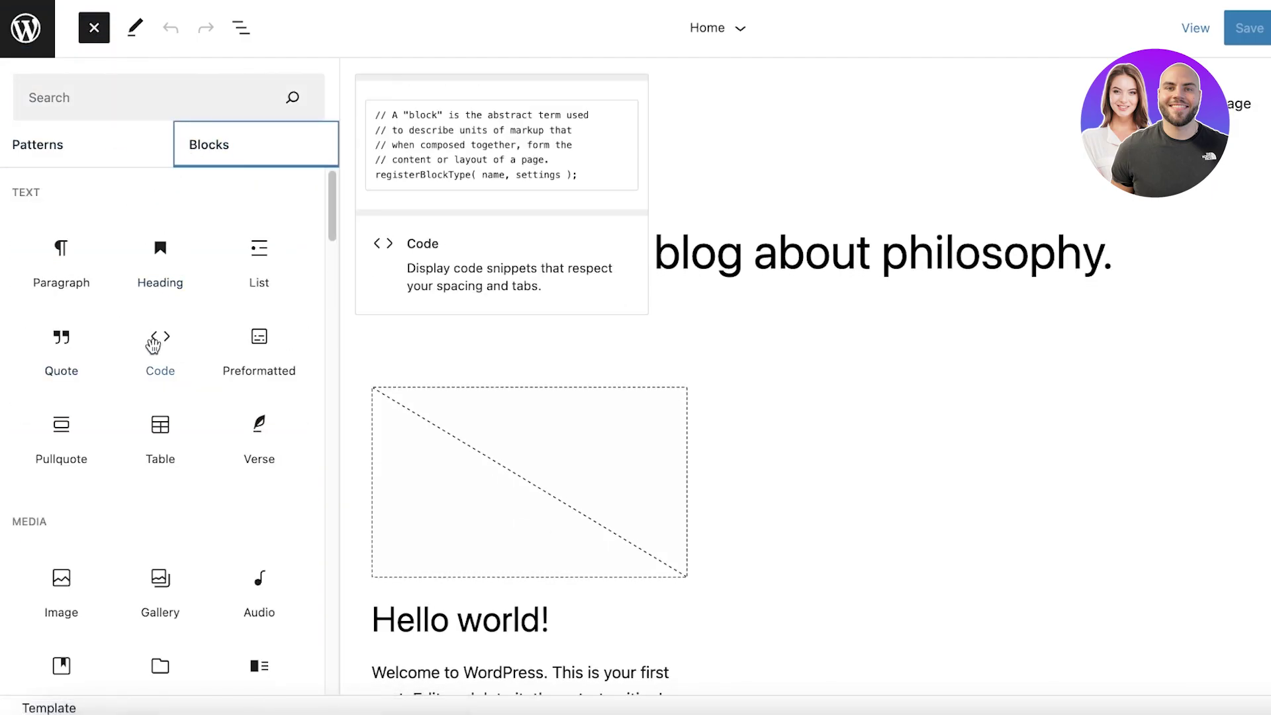
drag(153, 345, 855, 338)
click(690, 407)
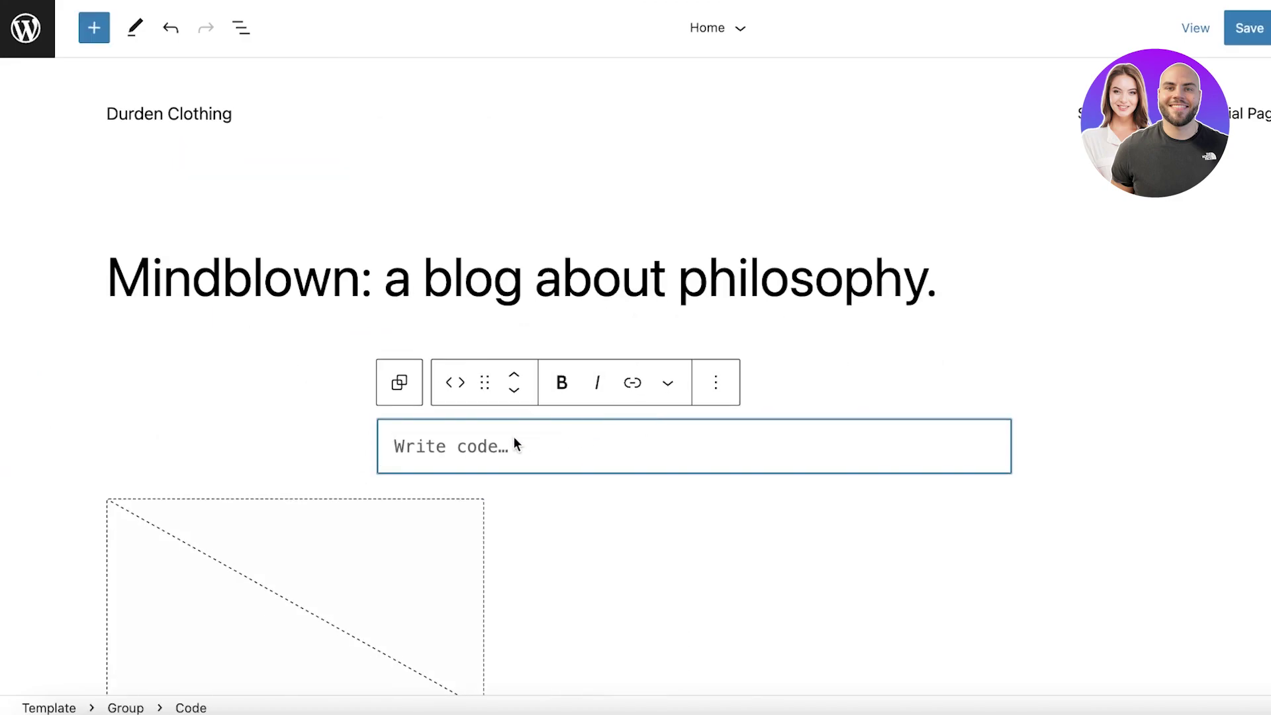
right_click(470, 444)
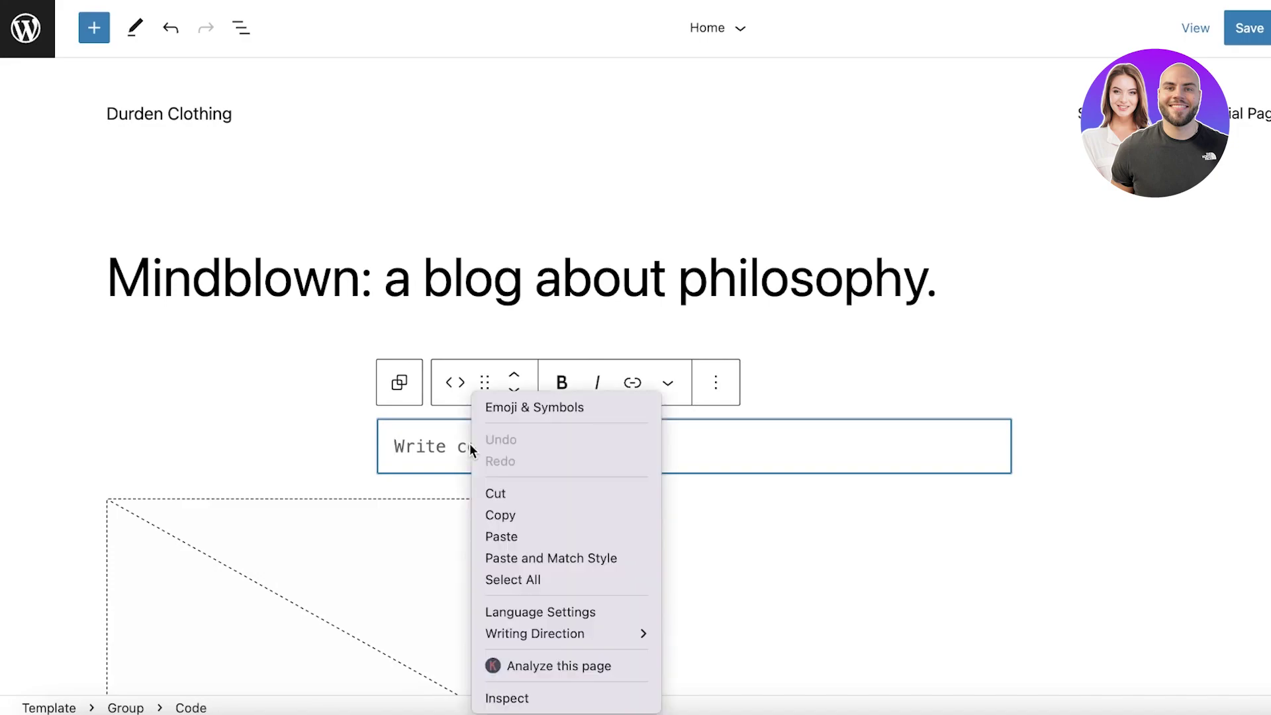
click(523, 534)
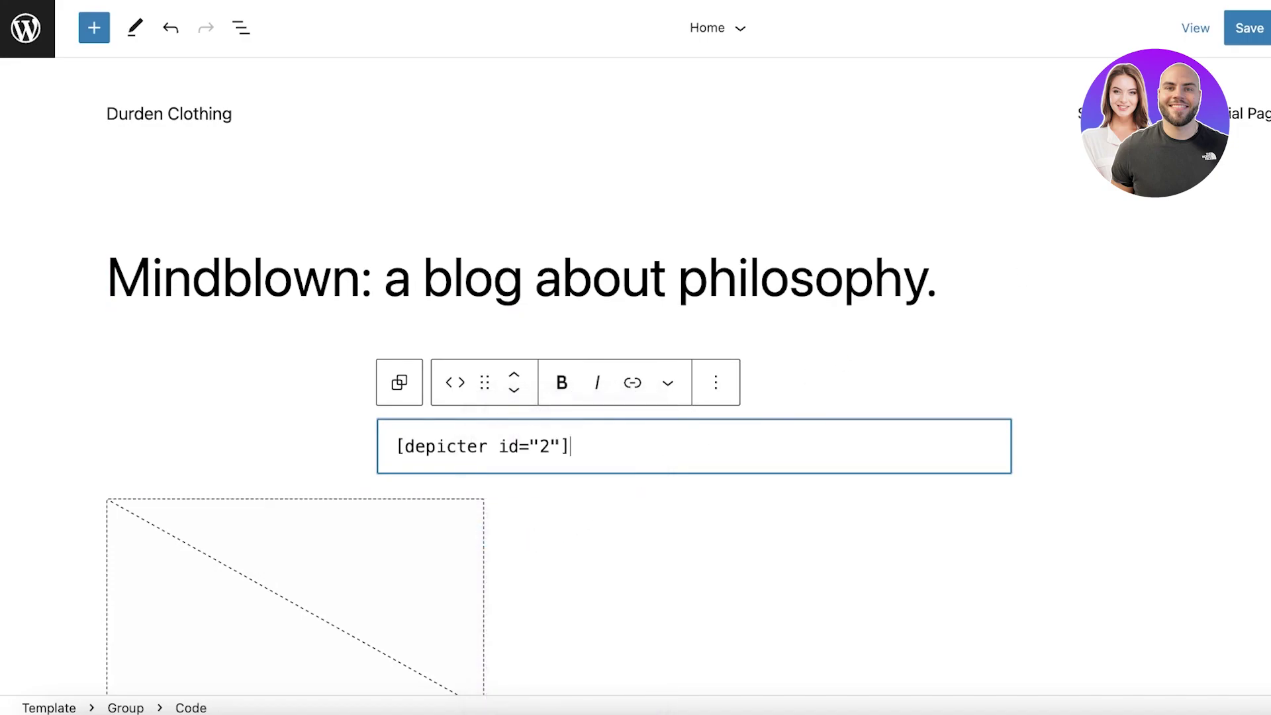
Save the Home template changes and return to the admin Dashboard.
click(1144, 40)
click(1050, 34)
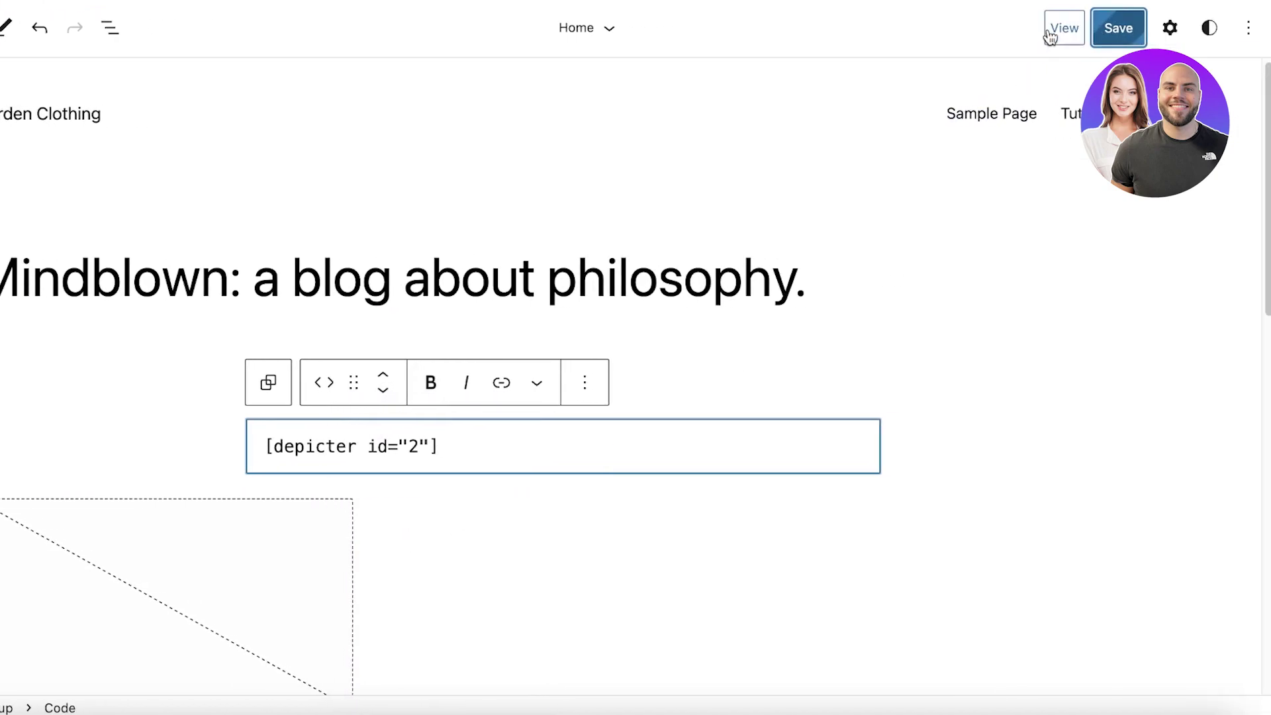
click(21, 27)
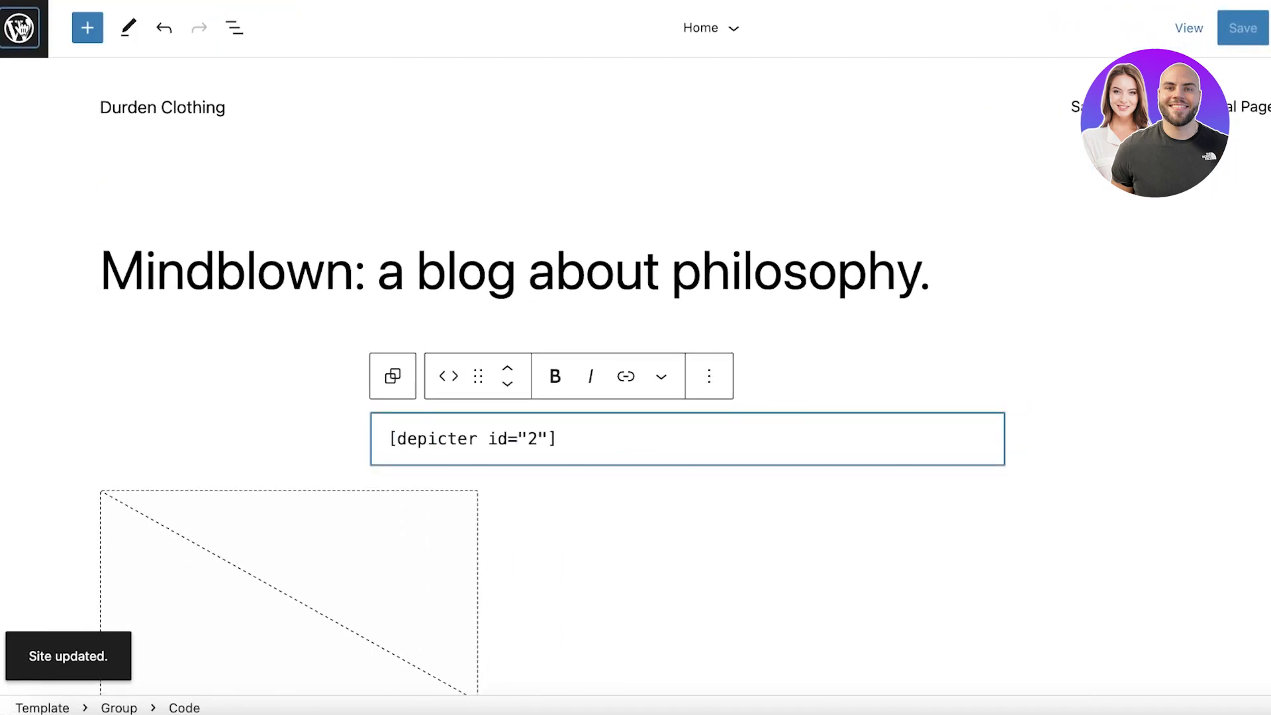
click(22, 26)
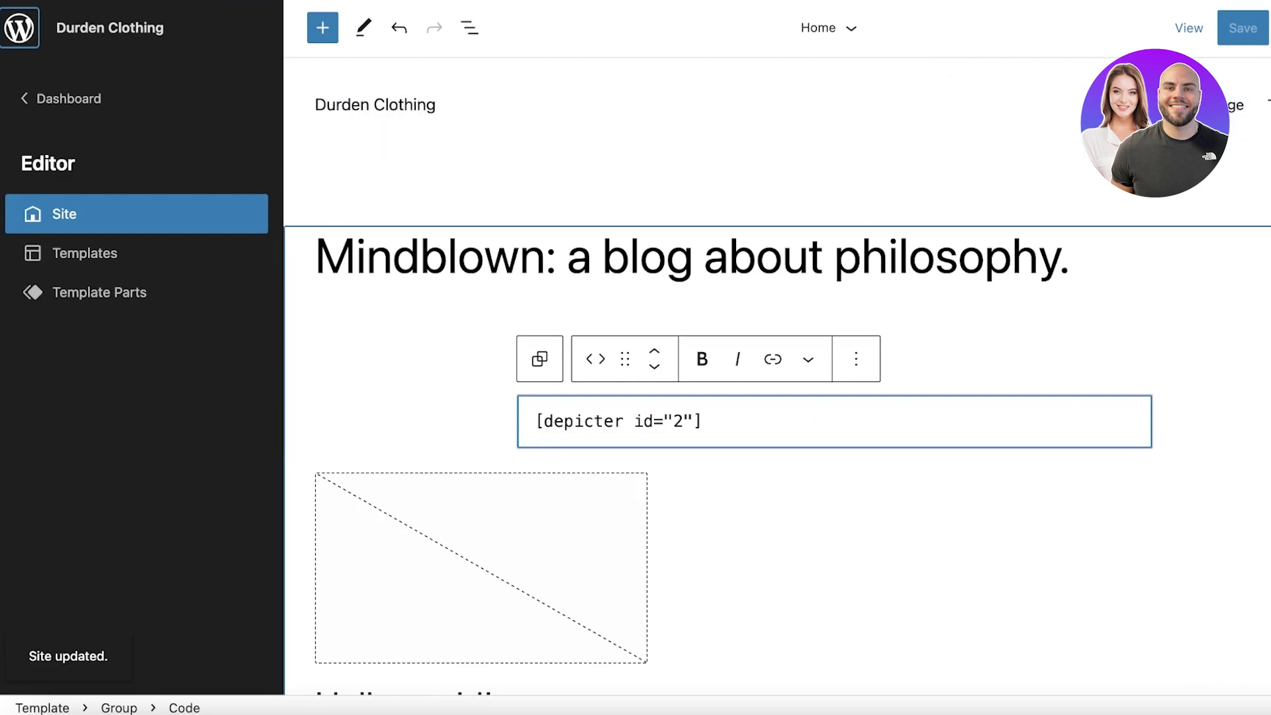
click(46, 99)
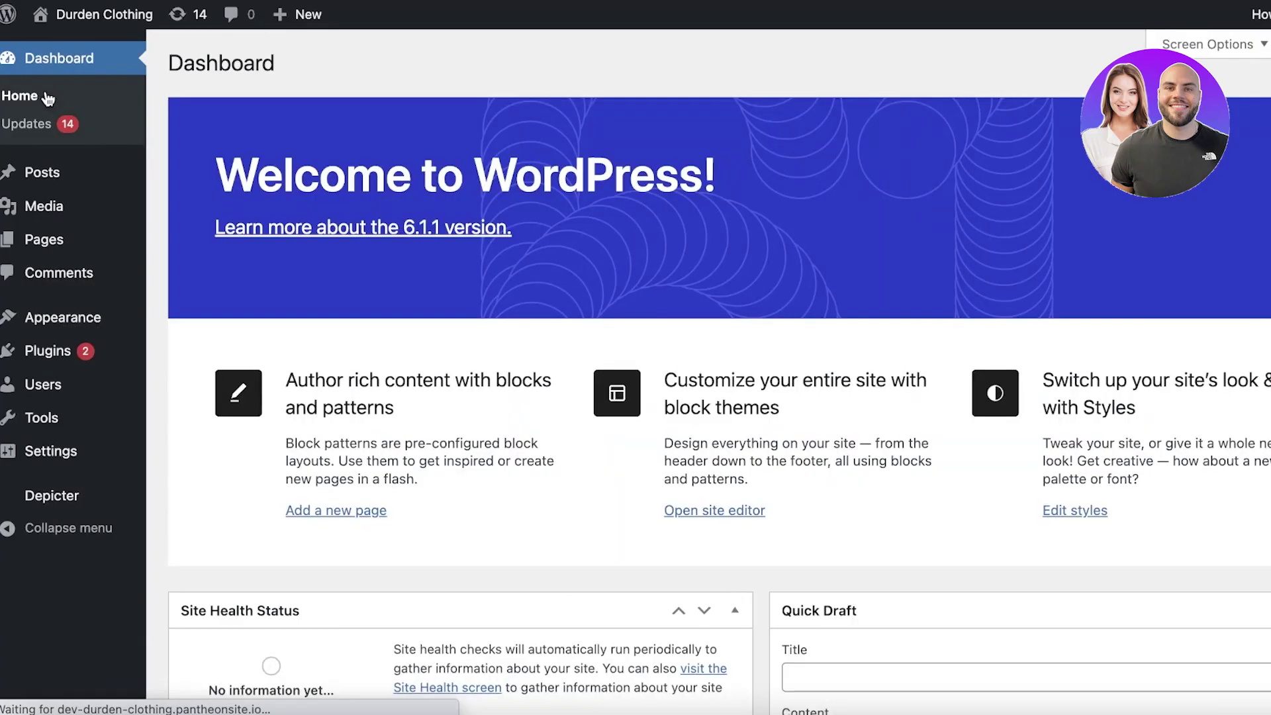
On the live home page, select the unrendered [depicter id="2"] text, then copy the slider's alias shortcode.
mouse_move(38, 18)
click(67, 49)
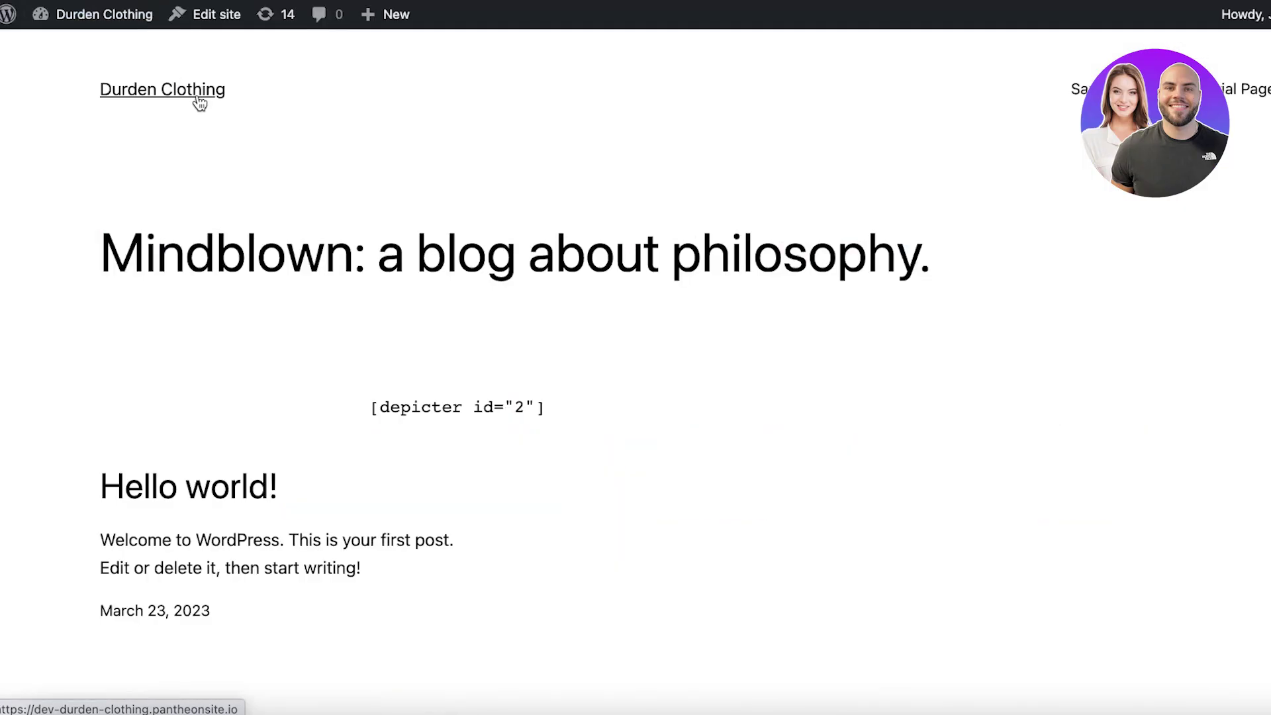
drag(353, 398, 665, 409)
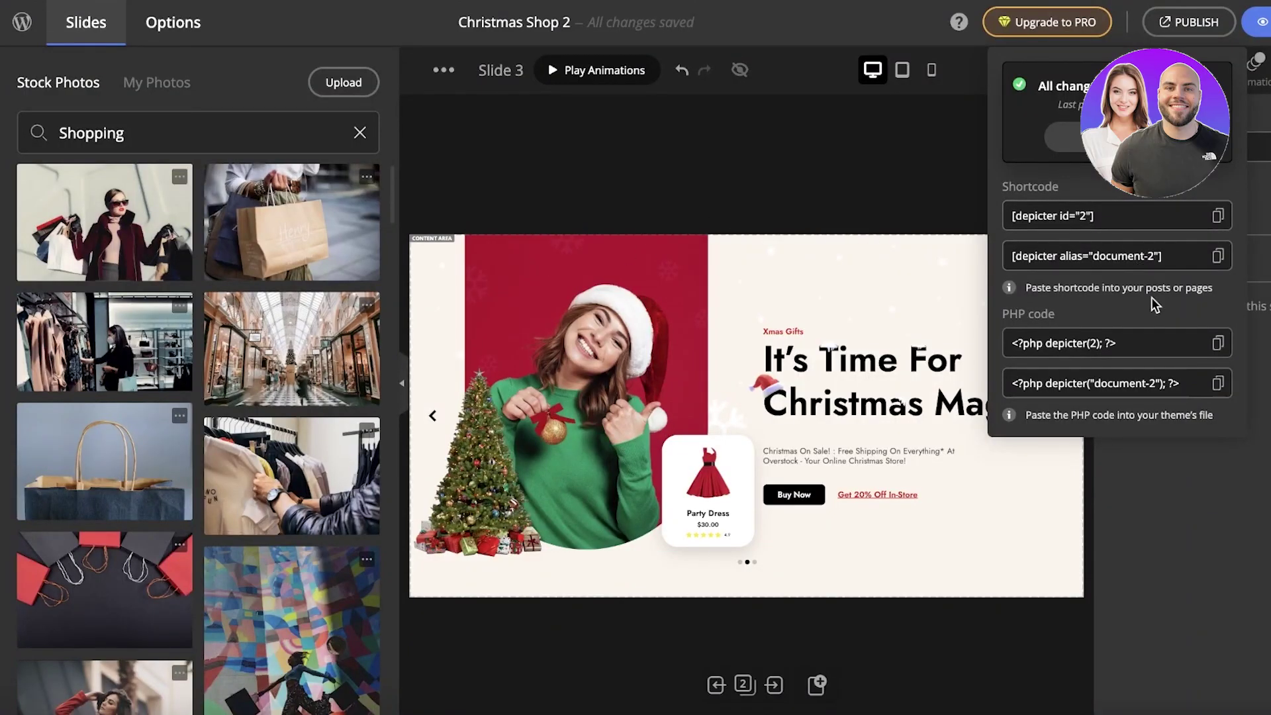
click(1218, 257)
Copy [depicter id="2"] using its copy icon, then again via right-click Copy on the field.
click(1218, 257)
click(1218, 218)
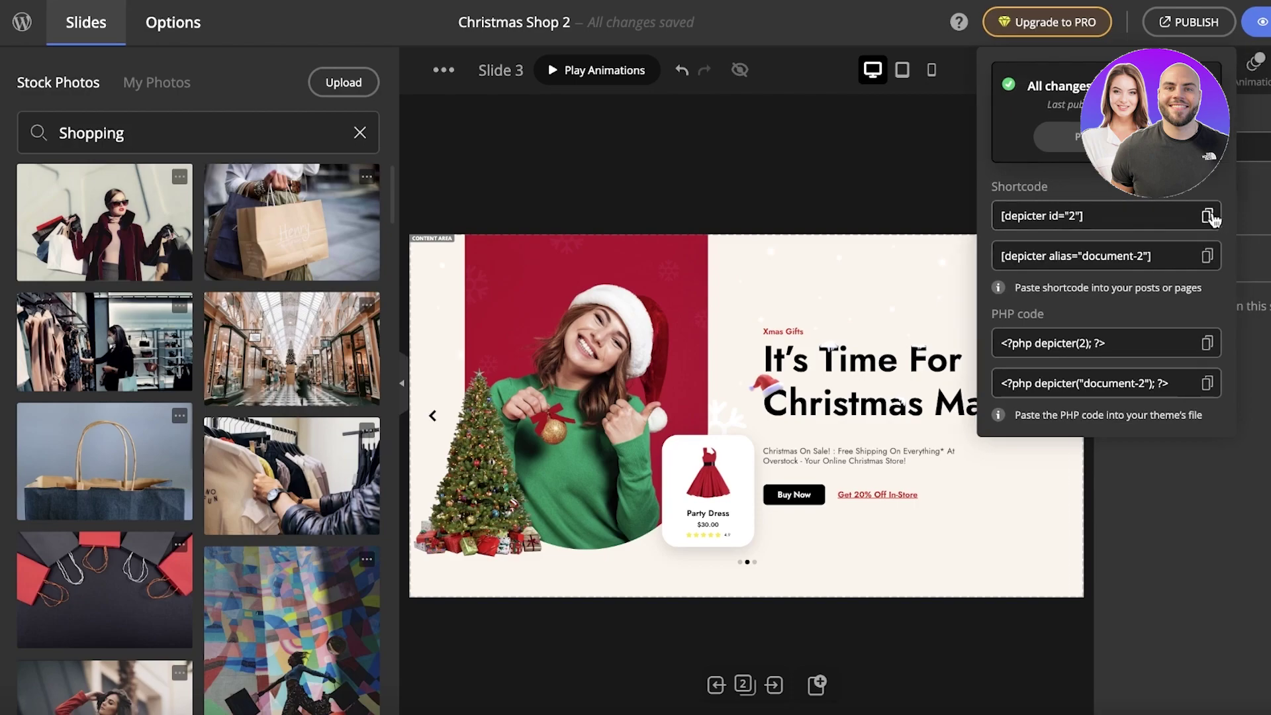
click(1160, 206)
right_click(1160, 207)
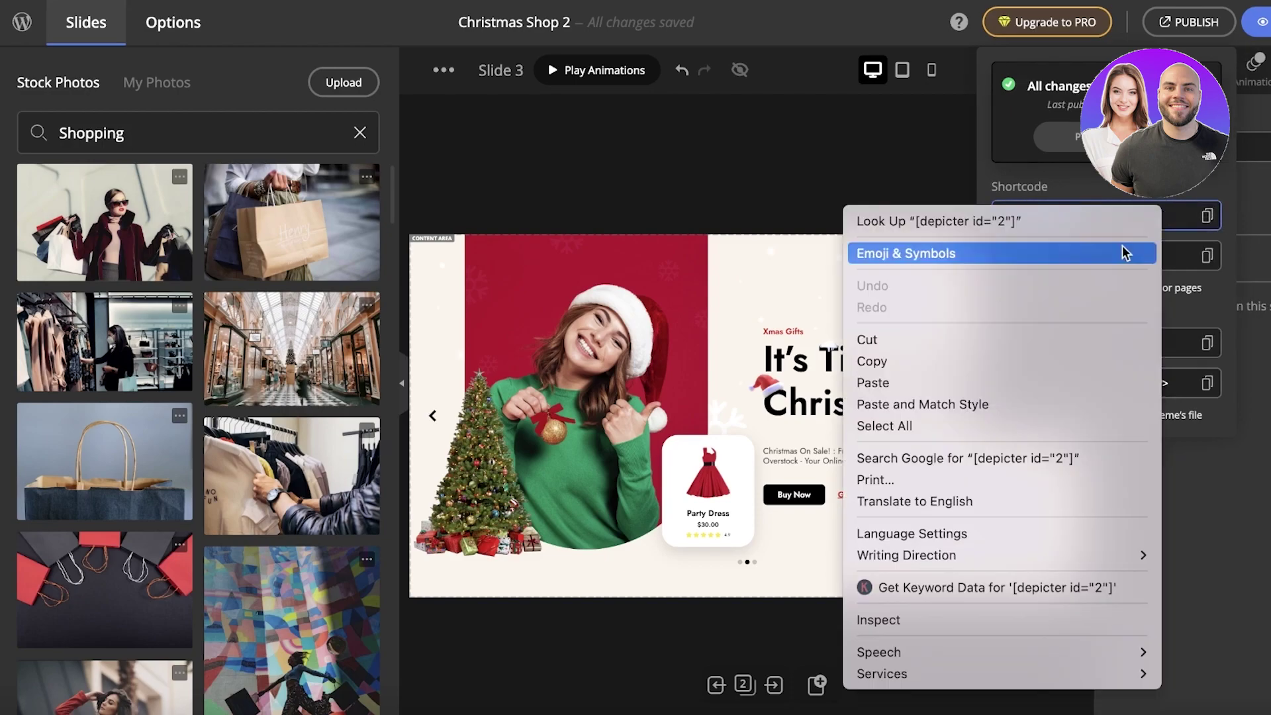
click(973, 363)
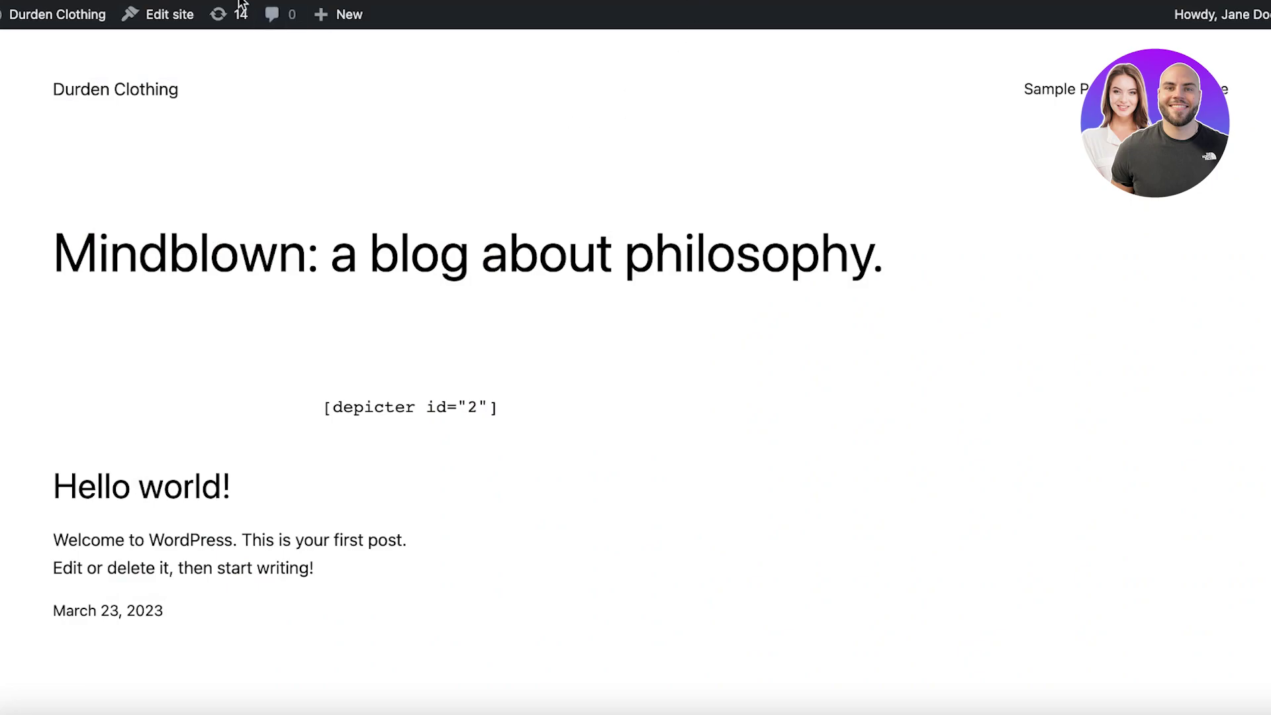
From Dashboard > Pages, preview the Tutorial Page, then open it for editing.
click(29, 20)
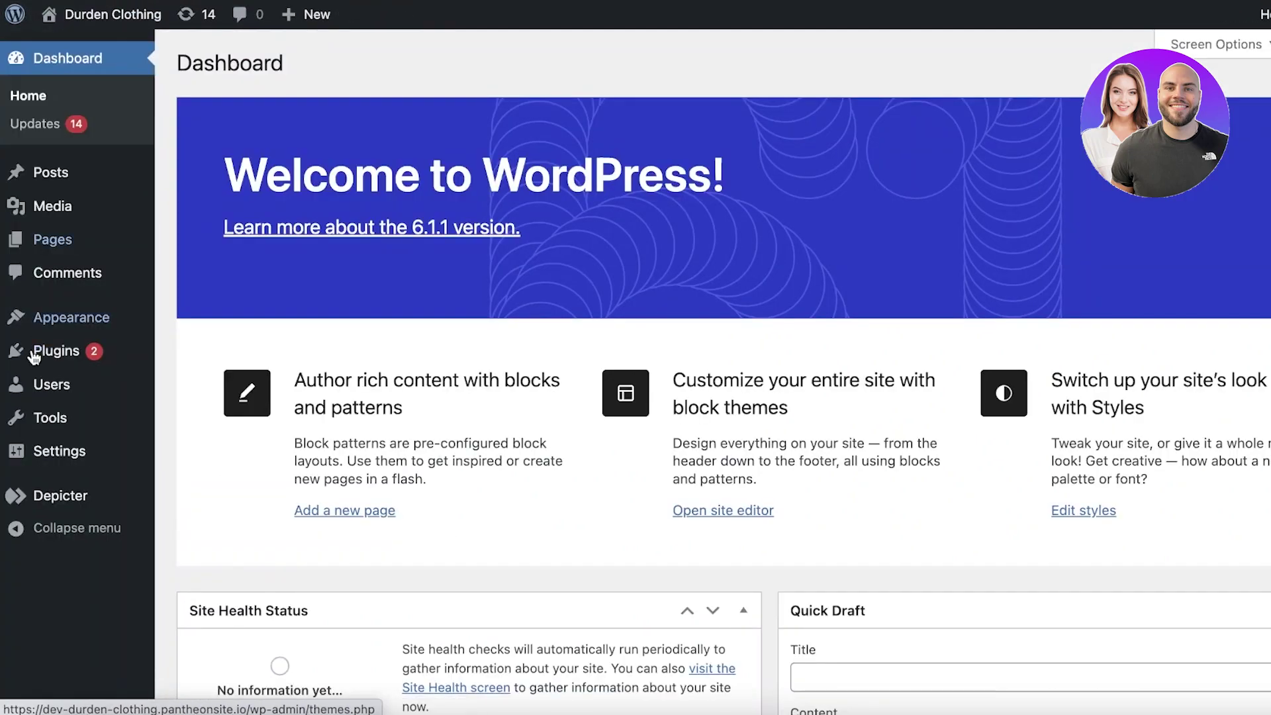
click(50, 241)
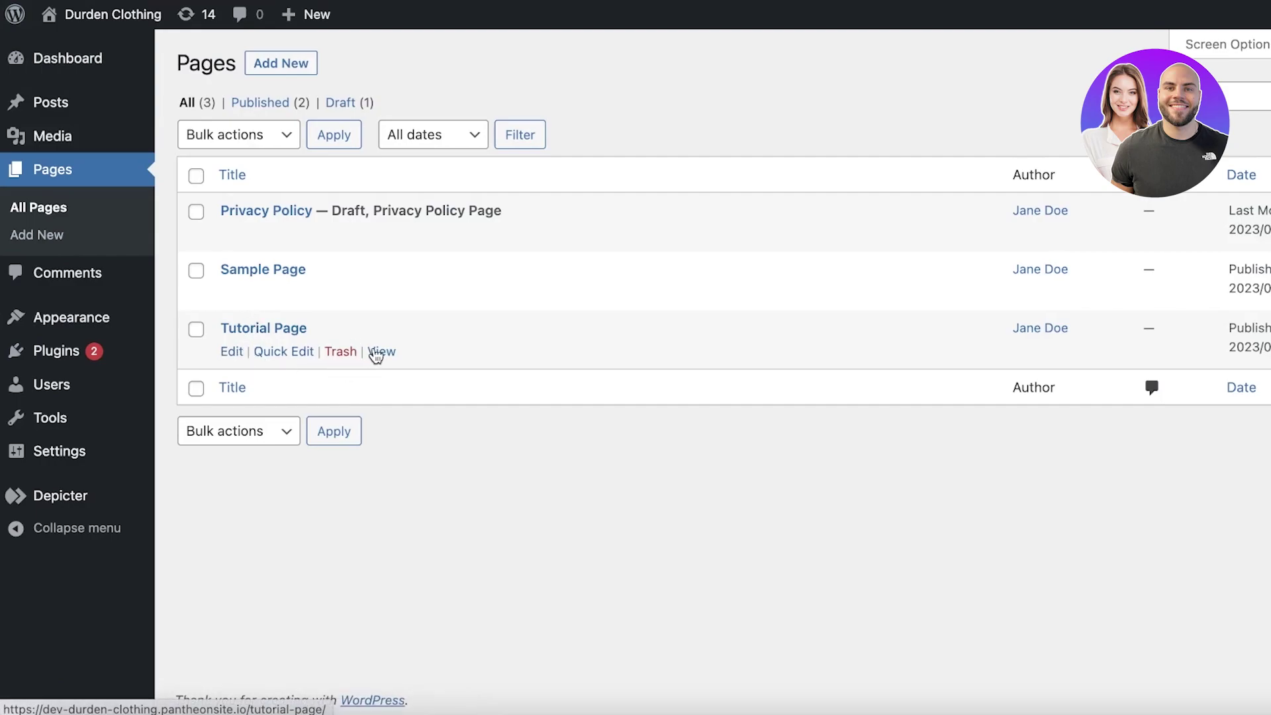
click(382, 351)
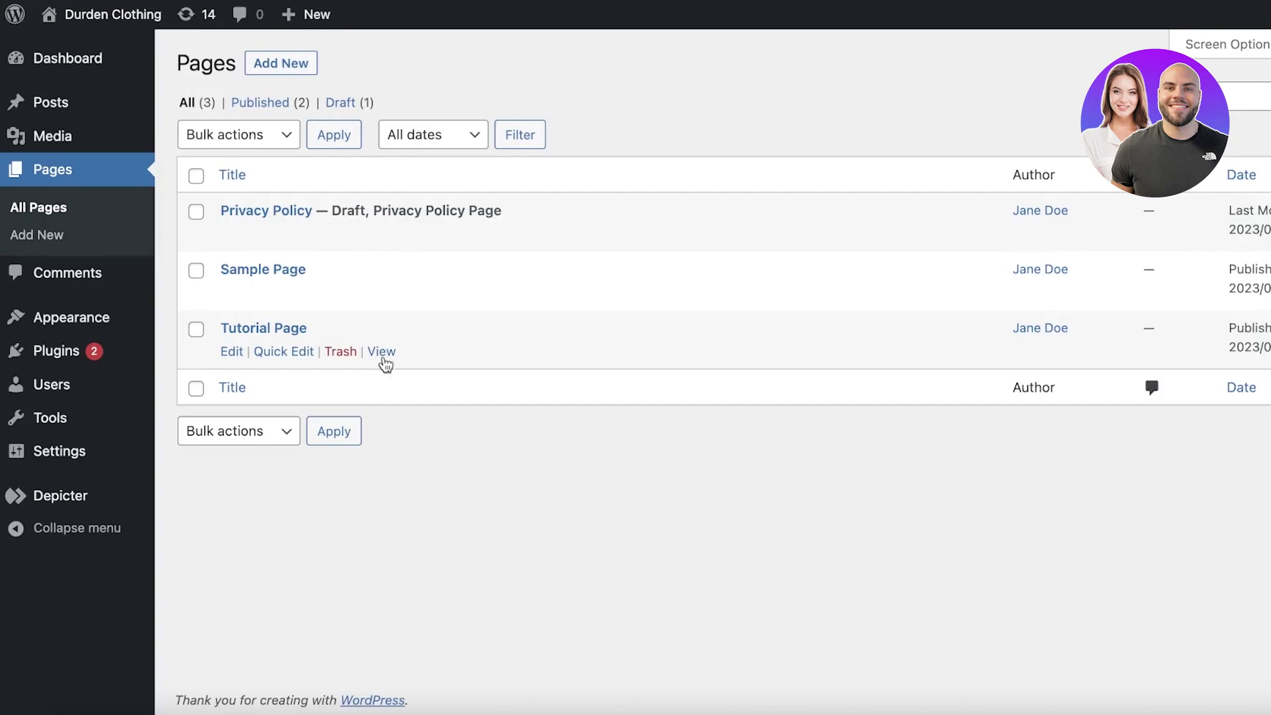
right_click(382, 358)
key(Escape)
click(227, 355)
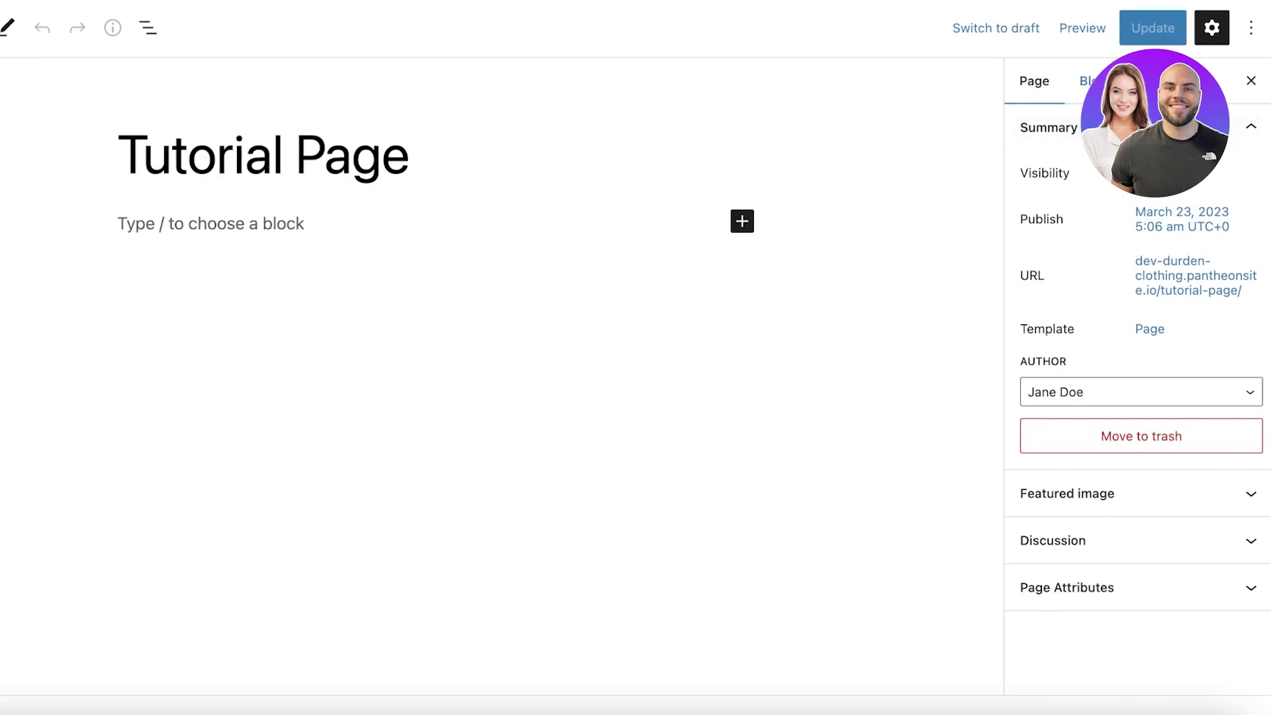
Insert a Shortcode block below the Tutorial Page title.
click(1092, 81)
click(1036, 90)
click(1, 27)
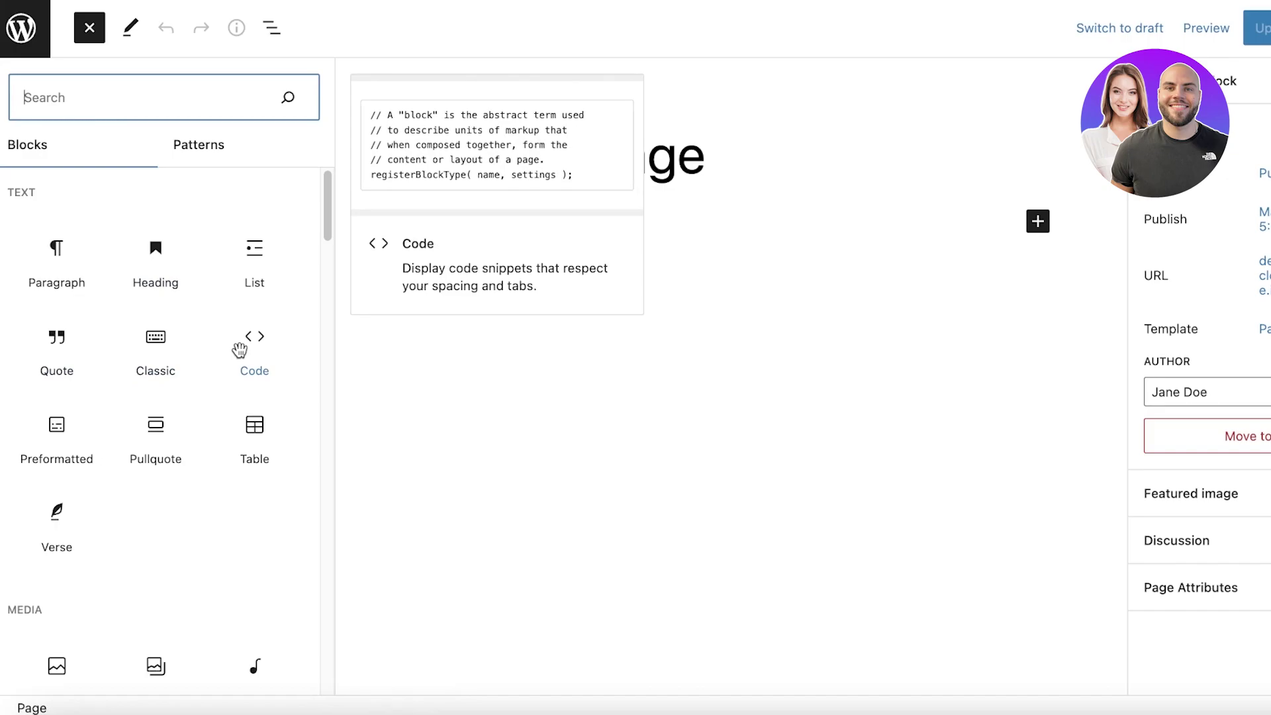
scroll(241, 360, down, 2)
scroll(227, 391, down, 3)
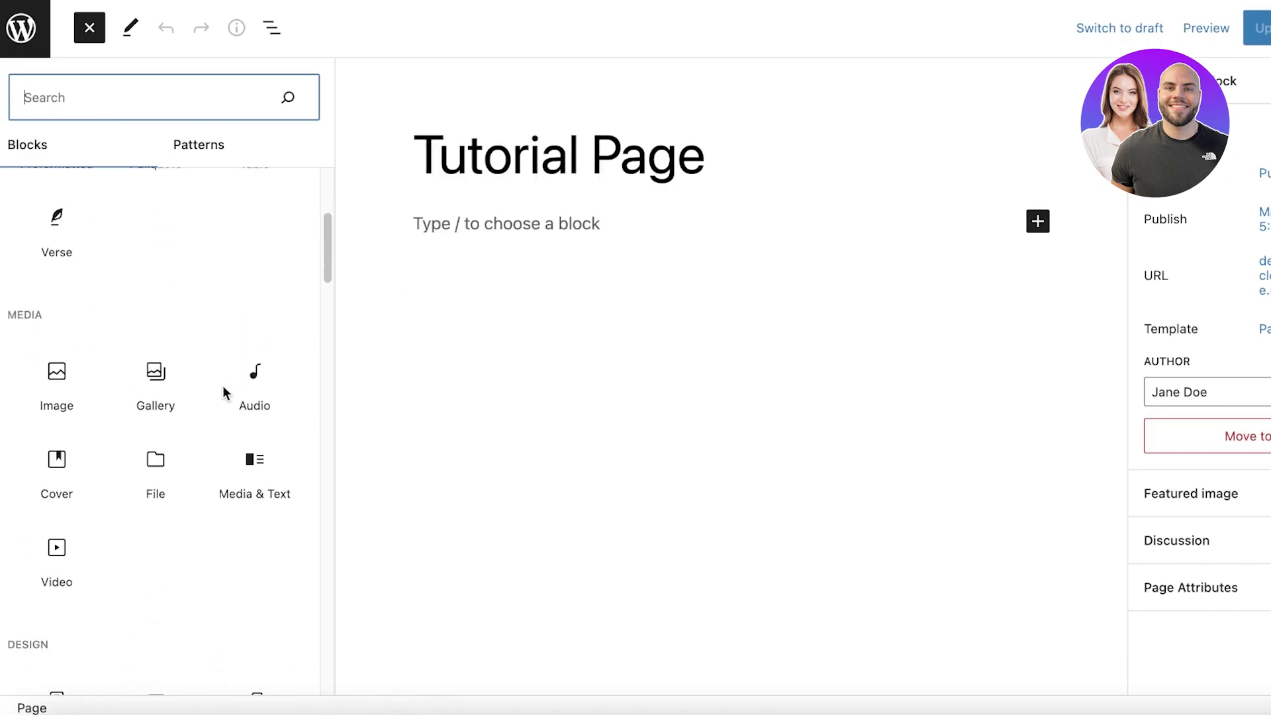
scroll(222, 391, down, 5)
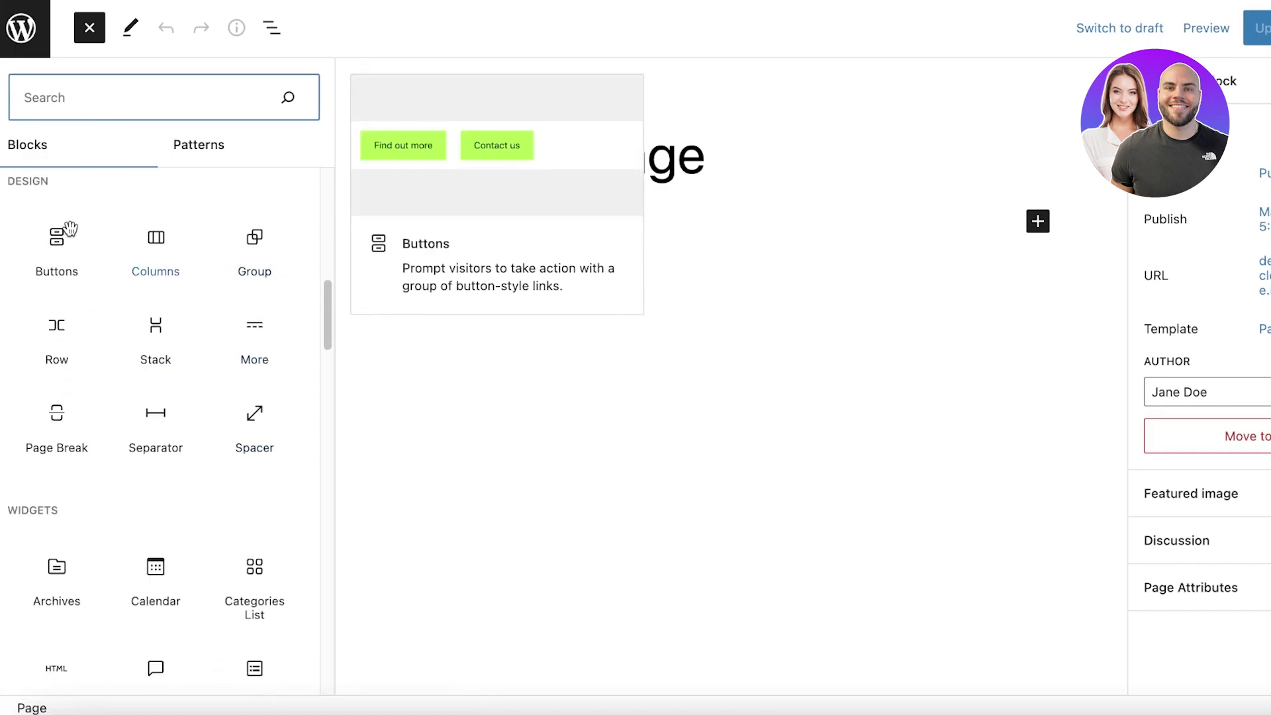
scroll(219, 533, down, 4)
scroll(236, 528, down, 4)
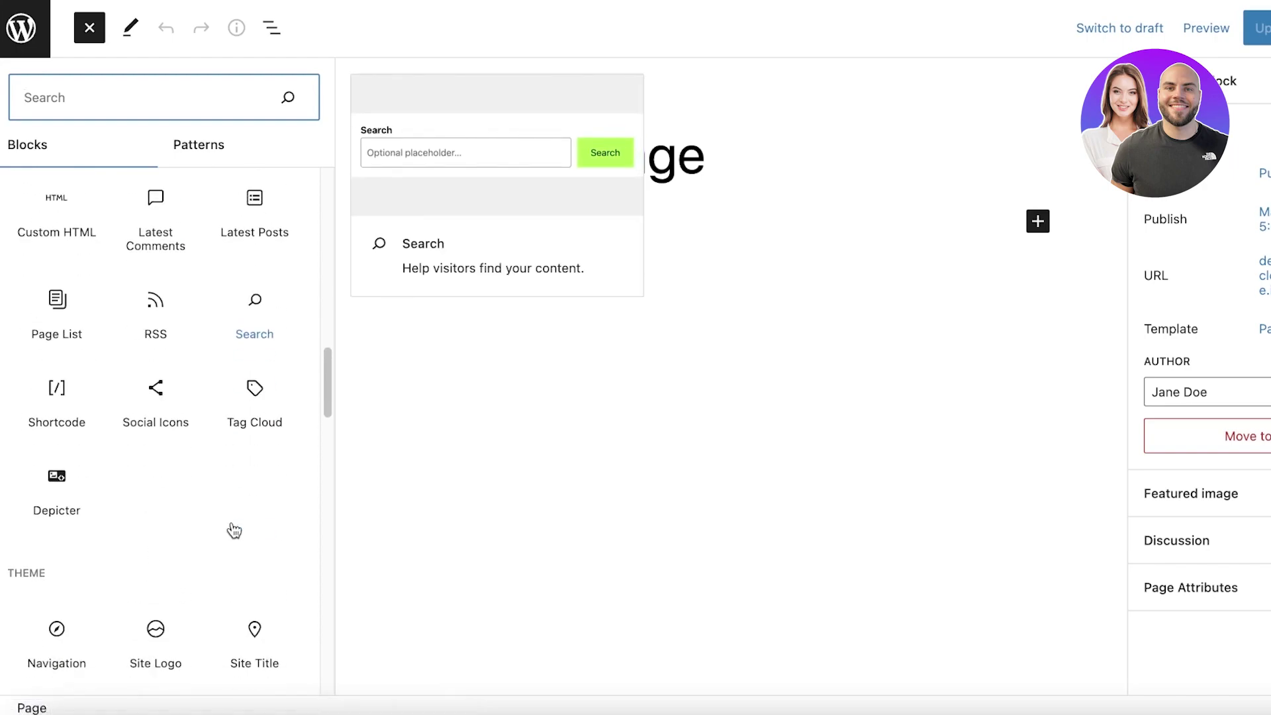
drag(78, 389, 587, 236)
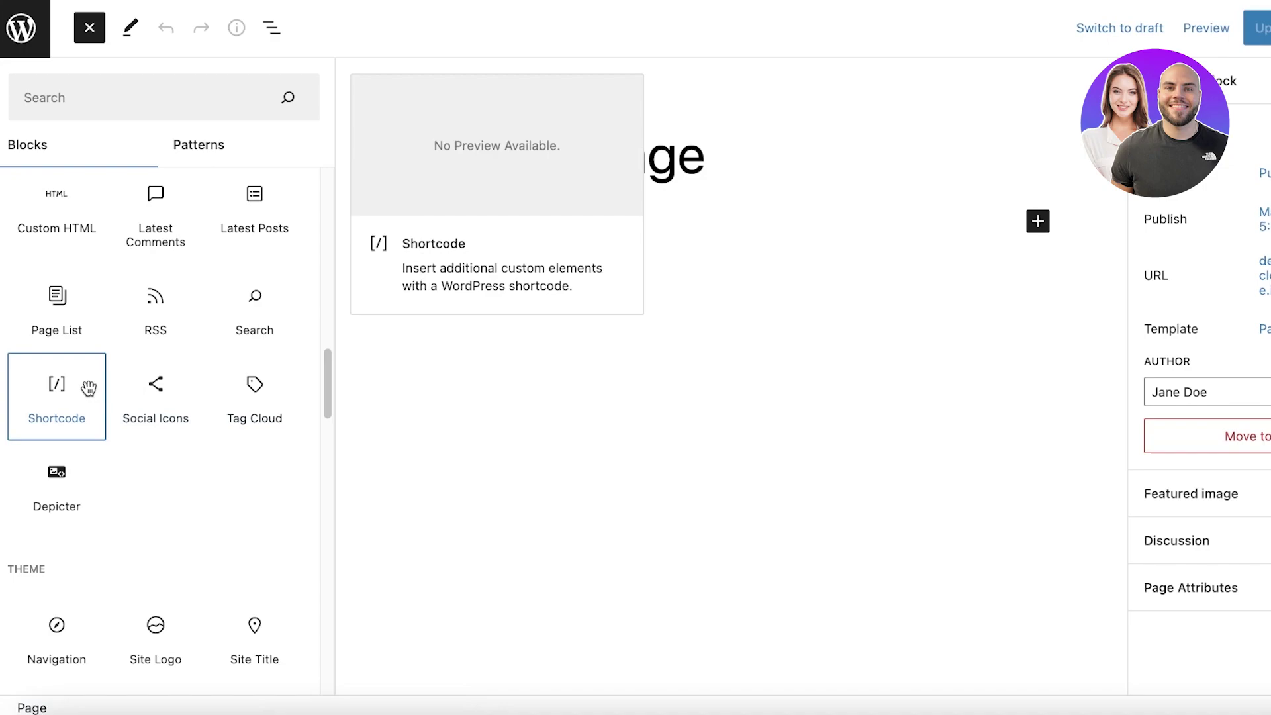
drag(86, 389, 574, 278)
Paste [depicter id="2"] into the Shortcode block, update the page, and view it.
right_click(573, 278)
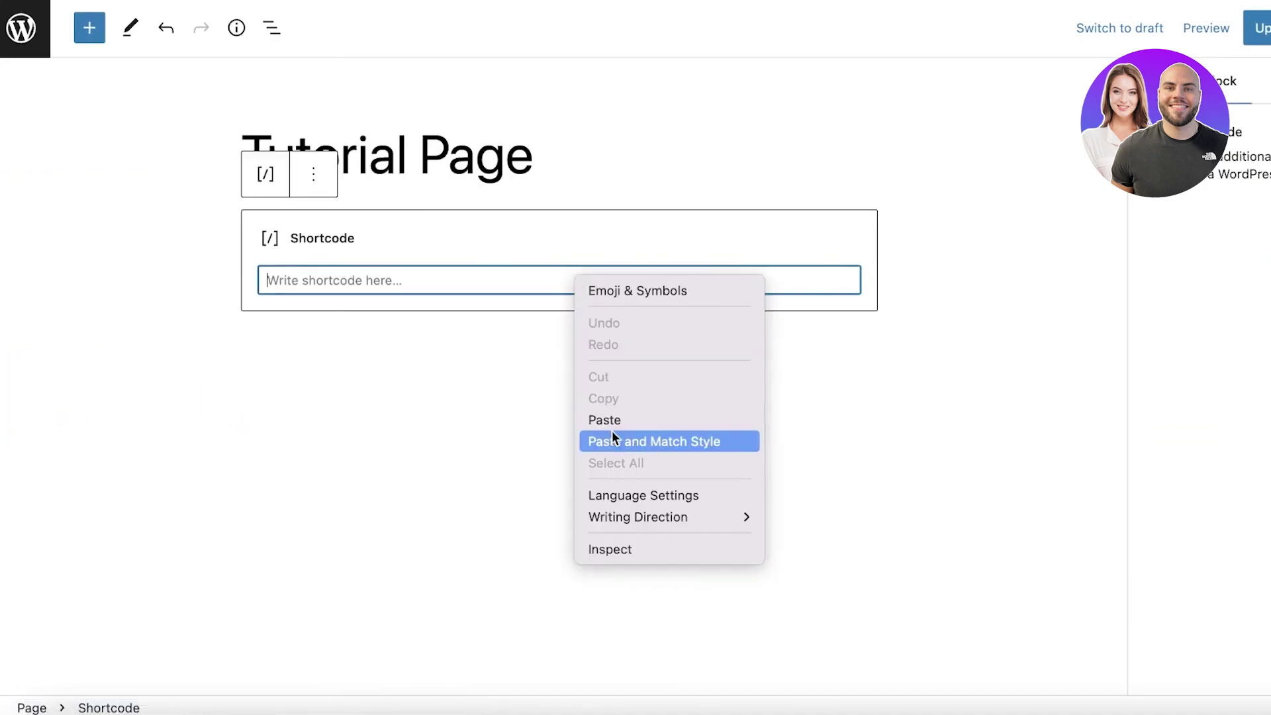
click(605, 421)
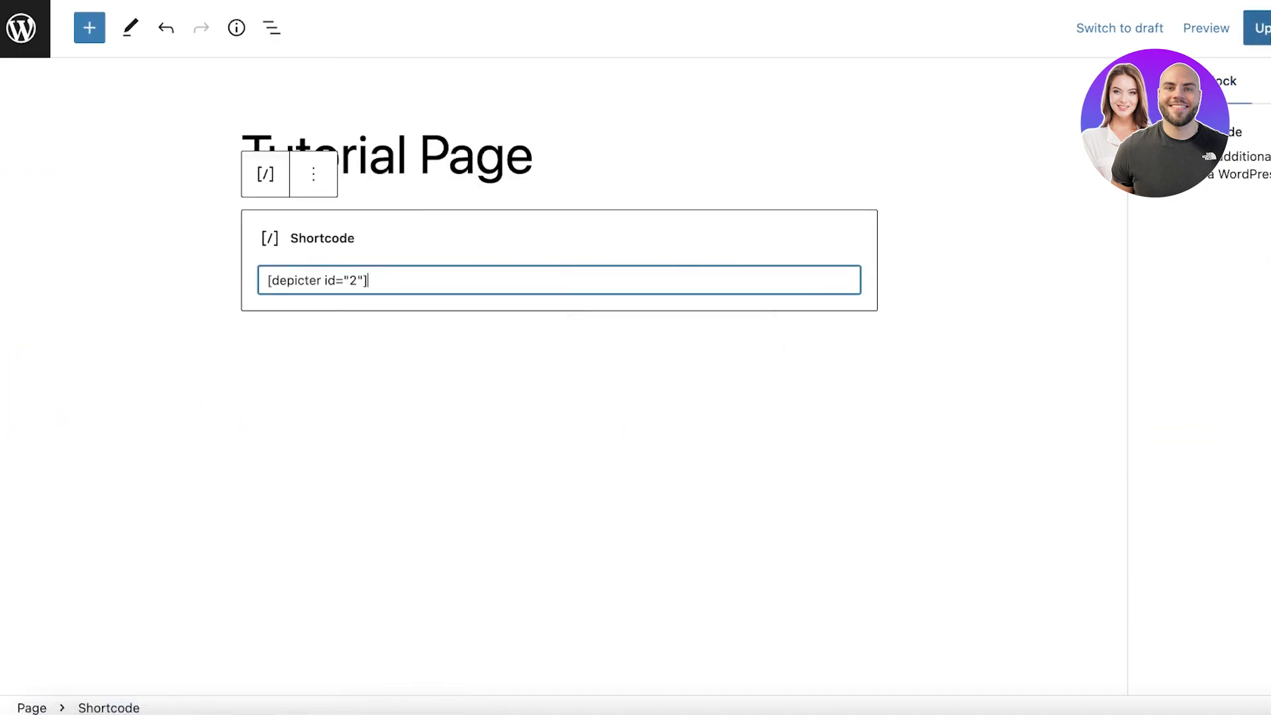
click(1266, 28)
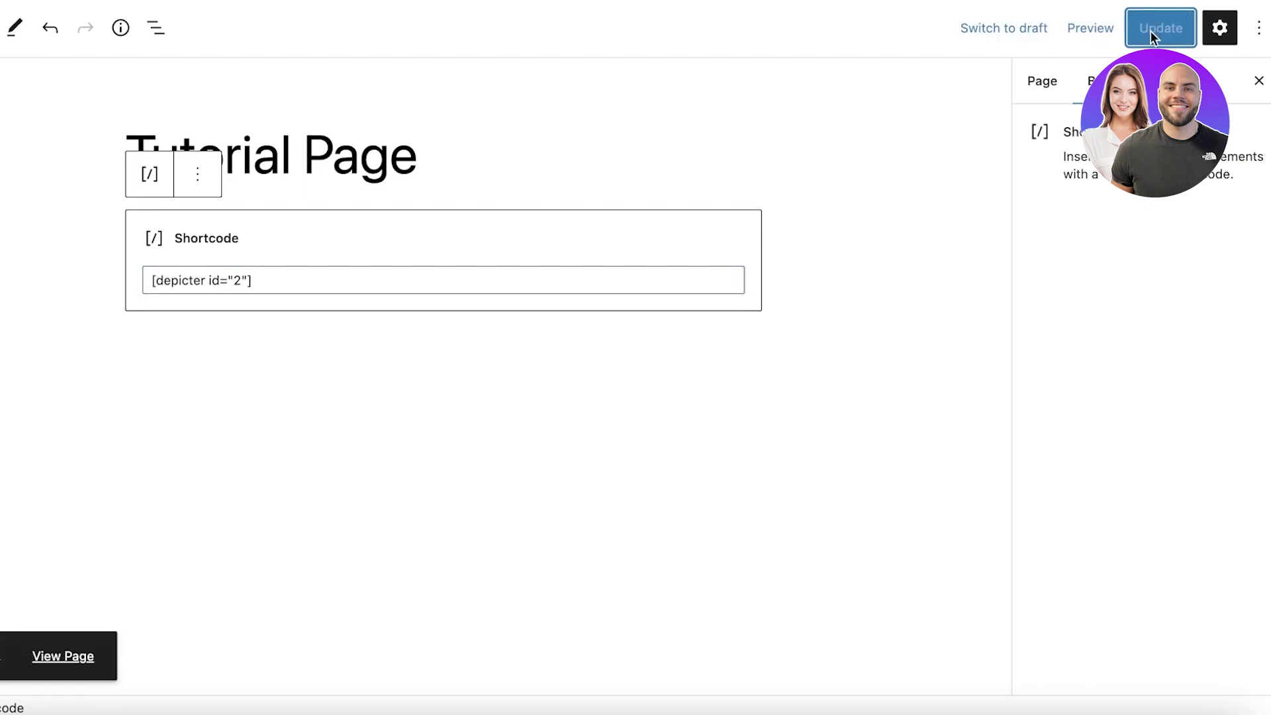
click(97, 672)
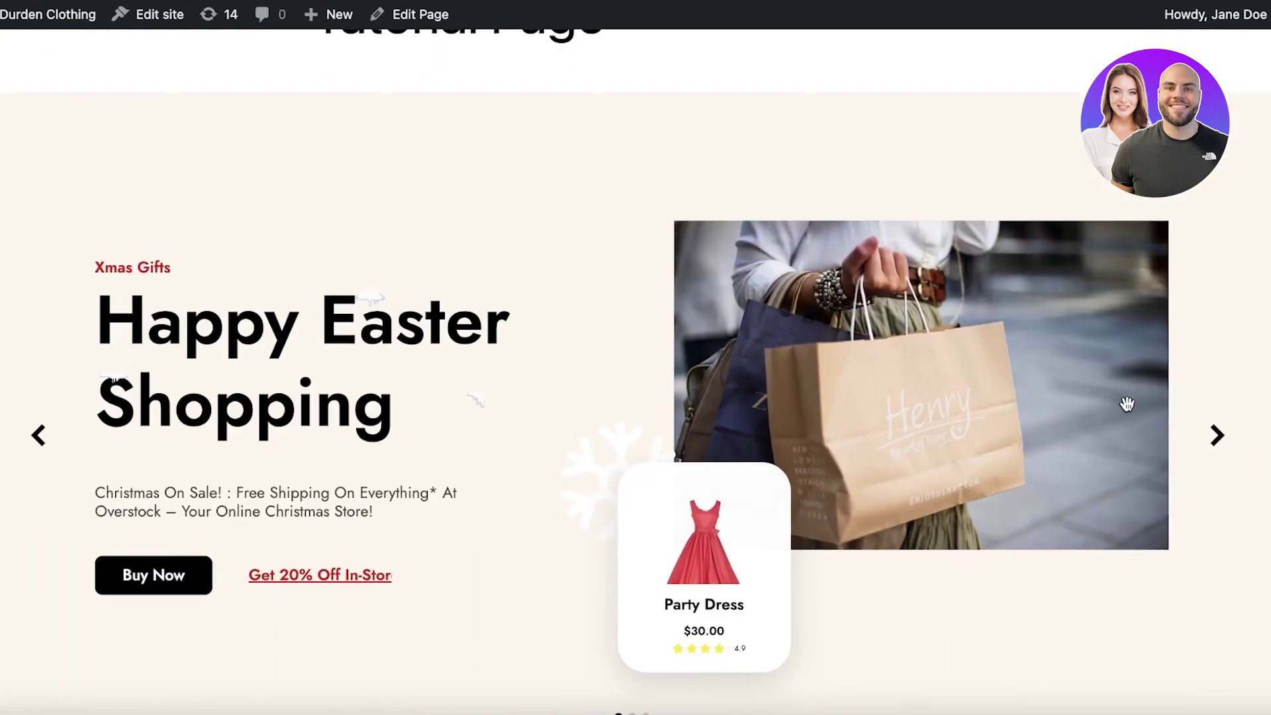
Advance the live slider twice to reach the "Get A Perfect Christmas Offer!" slide.
click(1215, 437)
scroll(1206, 448, down, 2)
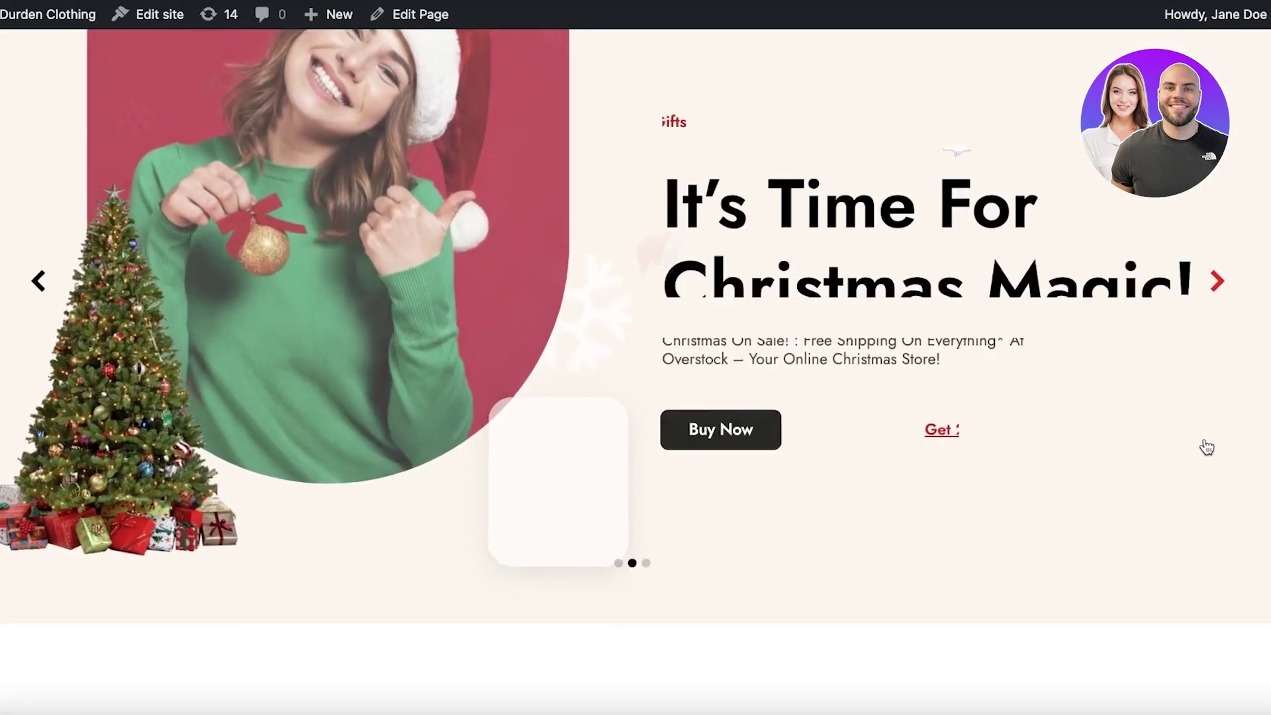
scroll(1203, 437, up, 2)
click(1217, 438)
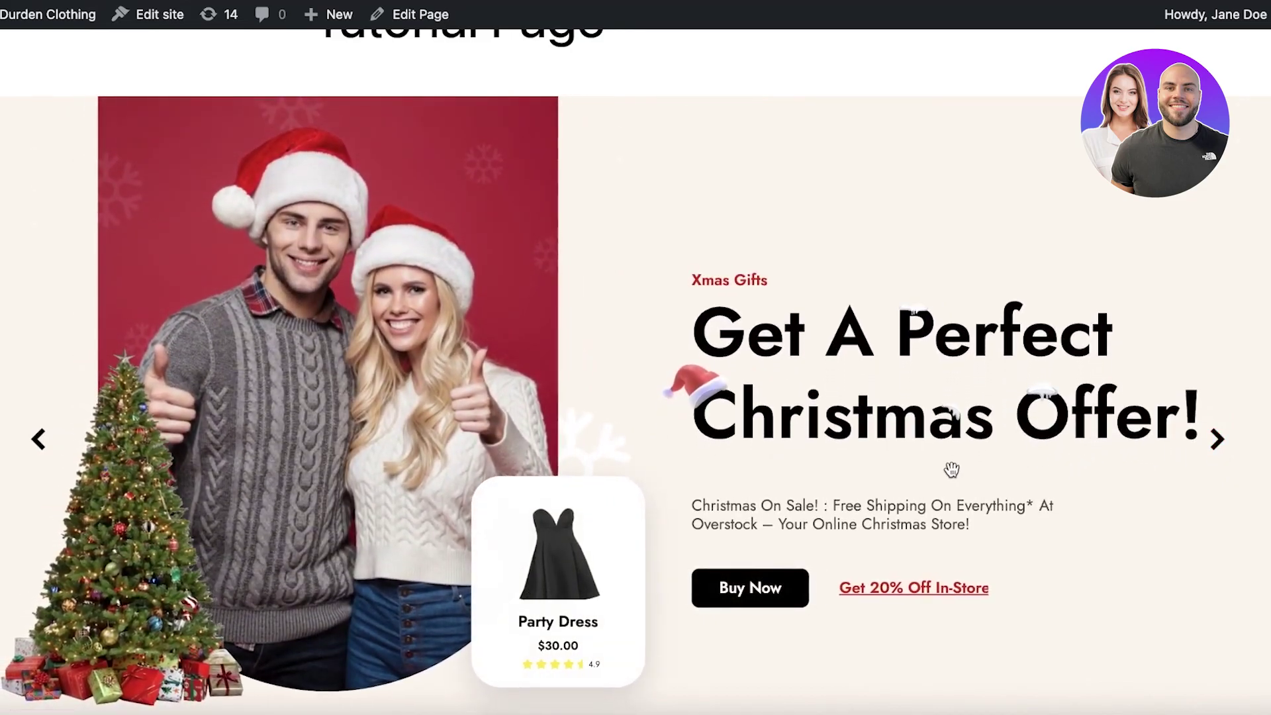
scroll(951, 470, down, 4)
scroll(516, 349, up, 7)
scroll(467, 423, down, 6)
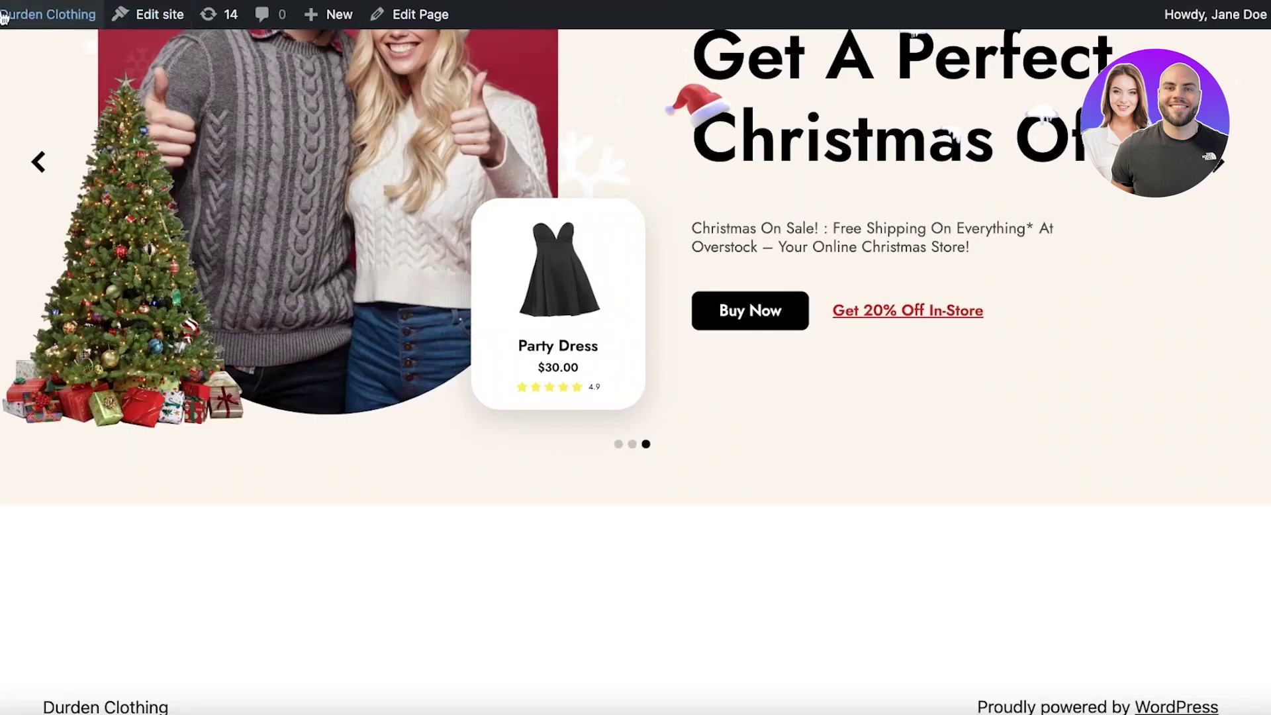
Return through the WordPress admin to Christmas Shop 2 and close the Publish popup with Escape.
click(47, 13)
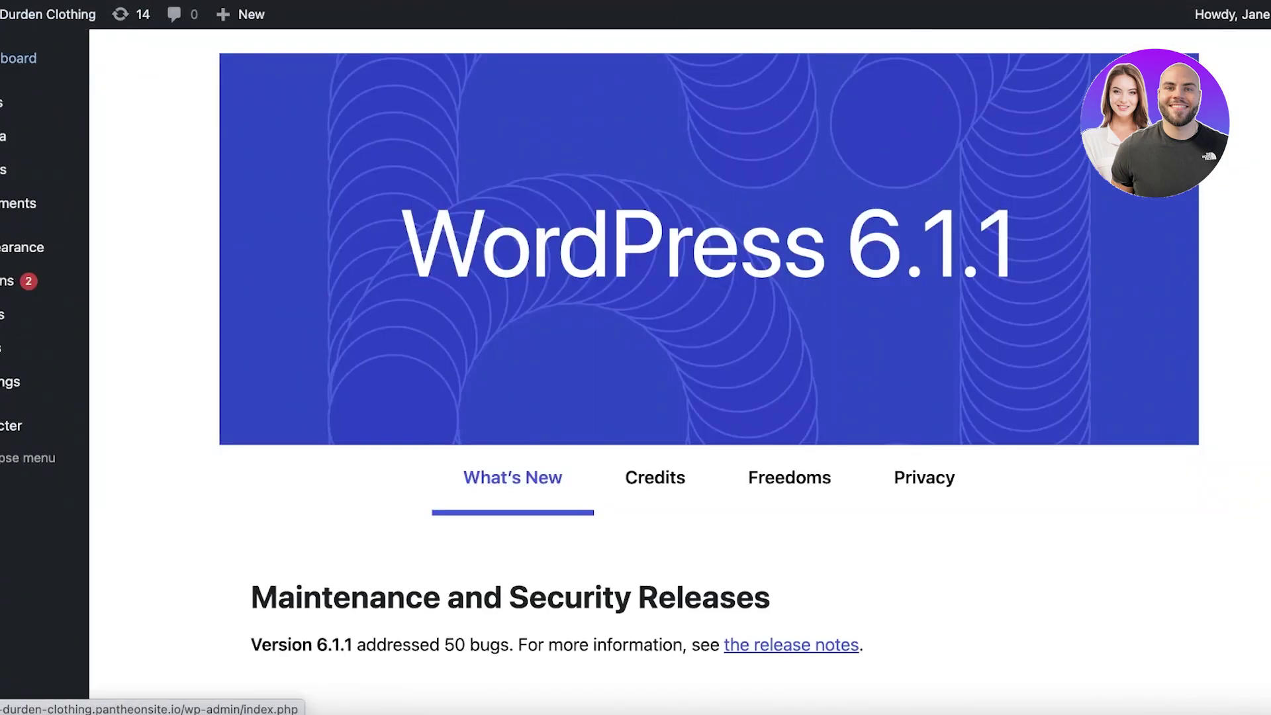
click(20, 57)
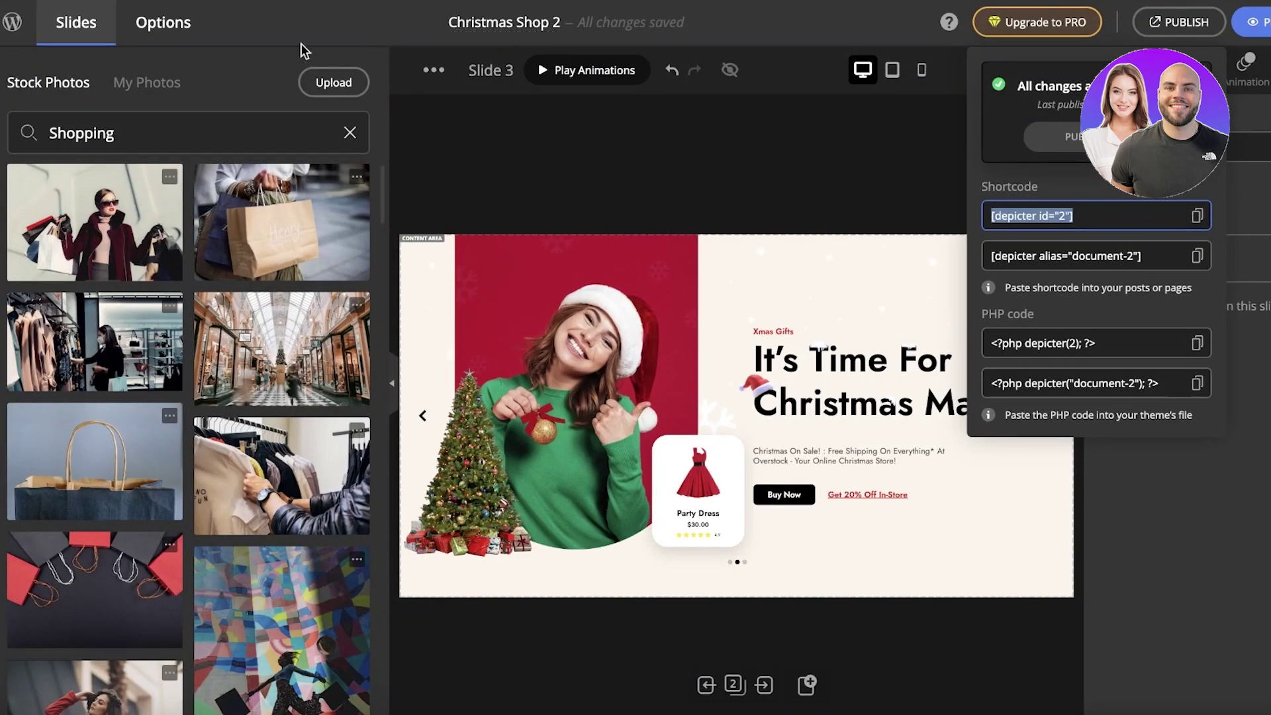
key(Escape)
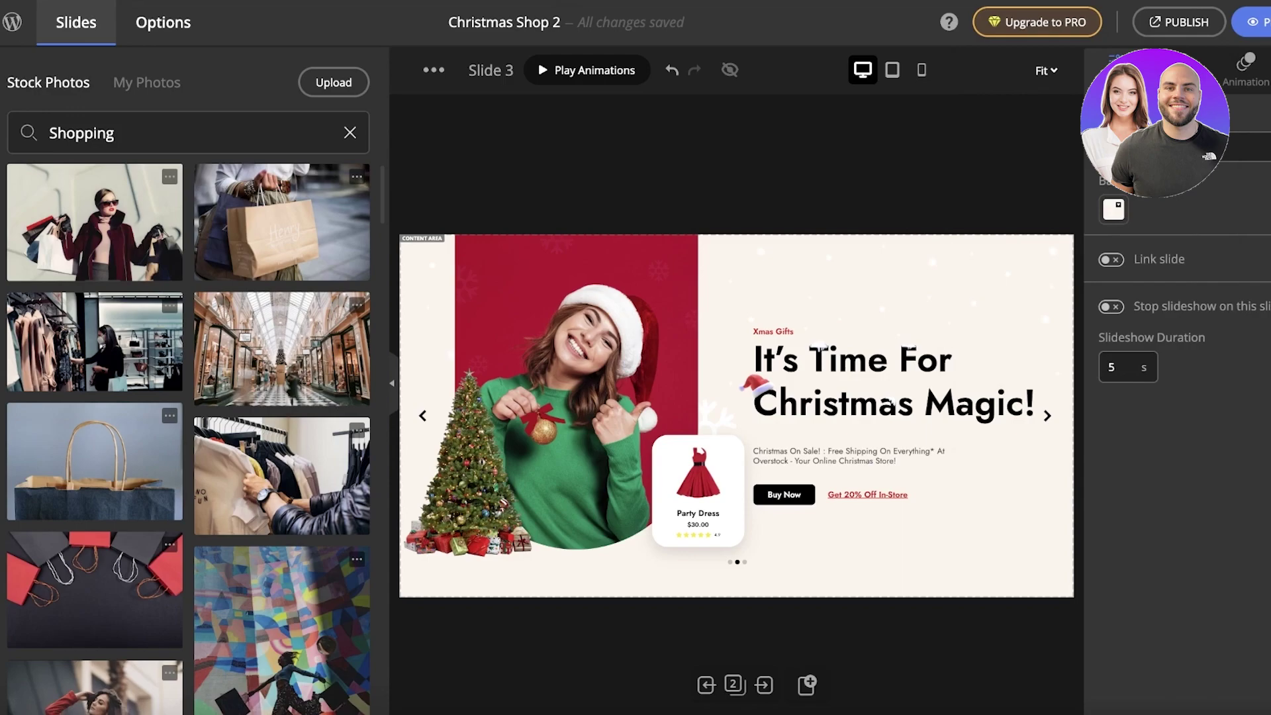